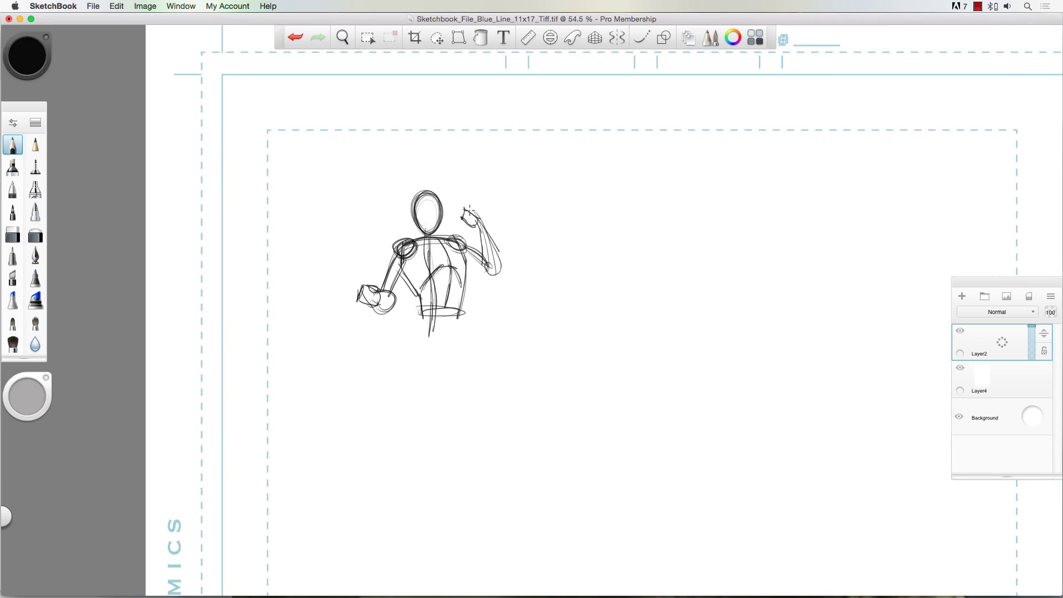
- Rough in the male figure's arms, a face guideline, the waist and the pelvis below the torso
{"action": "left_click_drag", "start_coordinate": [466, 262], "coordinate": [493, 277]}
{"action": "left_click_drag", "start_coordinate": [387, 265], "coordinate": [389, 290]}
{"action": "left_click_drag", "start_coordinate": [410, 264], "coordinate": [395, 293]}
{"action": "left_click_drag", "start_coordinate": [420, 210], "coordinate": [424, 221]}
{"action": "mouse_move", "coordinate": [421, 305]}
{"action": "left_mouse_down"}
{"action": "mouse_move", "coordinate": [410, 355]}
{"action": "mouse_move", "coordinate": [429, 359]}
{"action": "left_mouse_up"}
{"action": "left_click_drag", "start_coordinate": [463, 313], "coordinate": [437, 357]}
{"action": "left_click_drag", "start_coordinate": [413, 310], "coordinate": [465, 313]}
- Rough in the male figure's two spread legs, from the hips through the knees to the ankles
{"action": "left_click_drag", "start_coordinate": [410, 332], "coordinate": [391, 408]}
{"action": "left_click_drag", "start_coordinate": [458, 335], "coordinate": [471, 424]}
{"action": "left_click_drag", "start_coordinate": [426, 355], "coordinate": [402, 426]}
{"action": "left_click_drag", "start_coordinate": [468, 407], "coordinate": [471, 501]}
{"action": "left_click_drag", "start_coordinate": [399, 419], "coordinate": [388, 496]}
{"action": "left_click_drag", "start_coordinate": [421, 340], "coordinate": [393, 479]}
{"action": "left_click_drag", "start_coordinate": [391, 415], "coordinate": [387, 482]}
{"action": "left_click_drag", "start_coordinate": [465, 457], "coordinate": [473, 504]}
{"action": "mouse_move", "coordinate": [479, 421]}
{"action": "left_mouse_down"}
{"action": "mouse_move", "coordinate": [386, 506]}
{"action": "mouse_move", "coordinate": [481, 507]}
{"action": "left_mouse_up"}
- Sketch the male figure's two feet, pointing outward below the ankles
{"action": "left_click_drag", "start_coordinate": [388, 504], "coordinate": [396, 526]}
{"action": "left_click_drag", "start_coordinate": [473, 501], "coordinate": [505, 535]}
{"action": "left_click_drag", "start_coordinate": [465, 499], "coordinate": [476, 531]}
{"action": "left_click_drag", "start_coordinate": [390, 515], "coordinate": [374, 545]}
- Strengthen the rough contours of the male figure's hips, thighs and calves
{"action": "left_click_drag", "start_coordinate": [399, 413], "coordinate": [401, 457]}
{"action": "left_click_drag", "start_coordinate": [438, 332], "coordinate": [413, 393]}
{"action": "left_click_drag", "start_coordinate": [461, 333], "coordinate": [445, 359]}
{"action": "left_click_drag", "start_coordinate": [457, 450], "coordinate": [468, 495]}
{"action": "left_click_drag", "start_coordinate": [483, 455], "coordinate": [474, 509]}
{"action": "left_click_drag", "start_coordinate": [405, 452], "coordinate": [392, 487]}
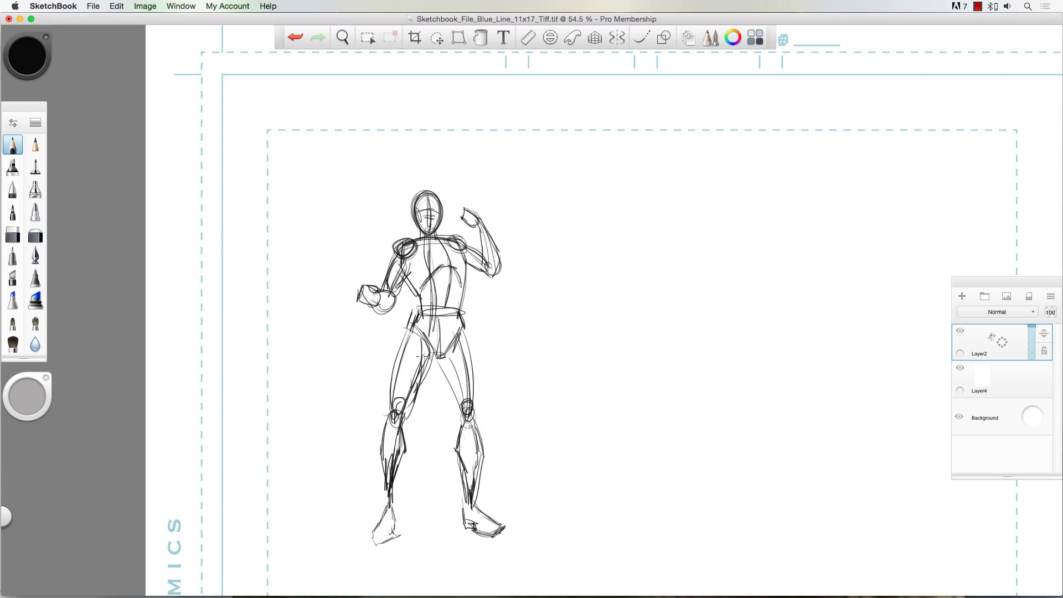
{"action": "left_click_drag", "start_coordinate": [464, 328], "coordinate": [474, 407]}
{"action": "left_click_drag", "start_coordinate": [435, 367], "coordinate": [460, 413]}
- Fade the whole rough male sketch to light grey with the soft eraser
{"action": "scroll", "coordinate": [384, 193], "scroll_direction": "up", "scroll_amount": 2}
{"action": "left_click", "coordinate": [37, 236]}
{"action": "mouse_move", "coordinate": [465, 144]}
{"action": "left_mouse_down"}
{"action": "mouse_move", "coordinate": [432, 332]}
{"action": "mouse_move", "coordinate": [485, 271]}
{"action": "mouse_move", "coordinate": [465, 181]}
{"action": "mouse_move", "coordinate": [413, 237]}
{"action": "left_mouse_up"}
- Draw dark pencil contours for the lowered arm, chest and abdomen over the faded male sketch
{"action": "left_click", "coordinate": [21, 150]}
{"action": "mouse_move", "coordinate": [407, 198]}
{"action": "left_mouse_down"}
{"action": "mouse_move", "coordinate": [394, 230]}
{"action": "mouse_move", "coordinate": [410, 251]}
{"action": "left_mouse_up"}
{"action": "left_click_drag", "start_coordinate": [388, 234], "coordinate": [406, 228]}
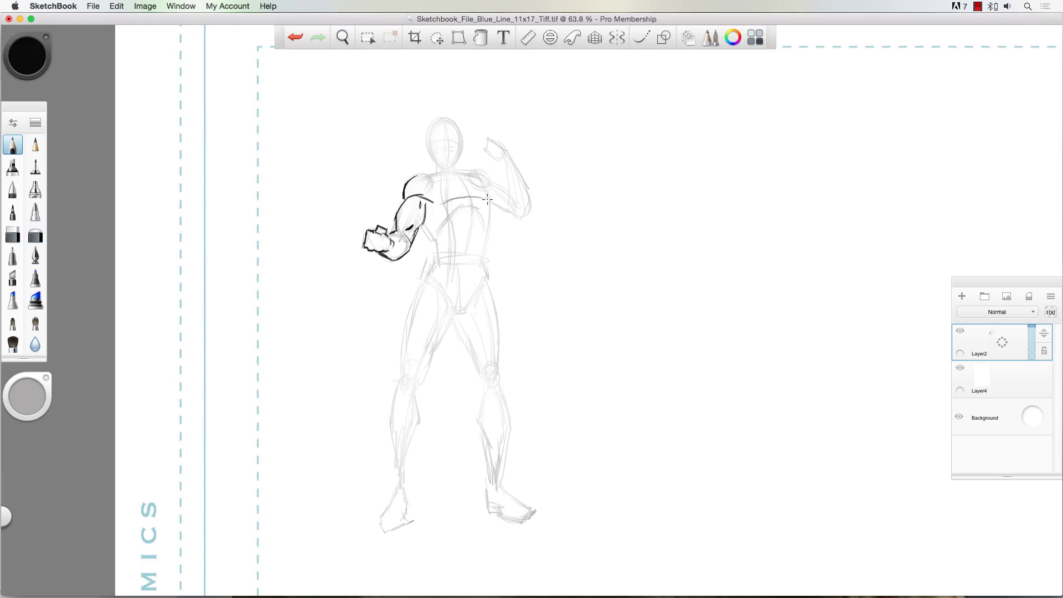
{"action": "left_click_drag", "start_coordinate": [447, 225], "coordinate": [468, 256]}
{"action": "left_click_drag", "start_coordinate": [475, 209], "coordinate": [482, 227]}
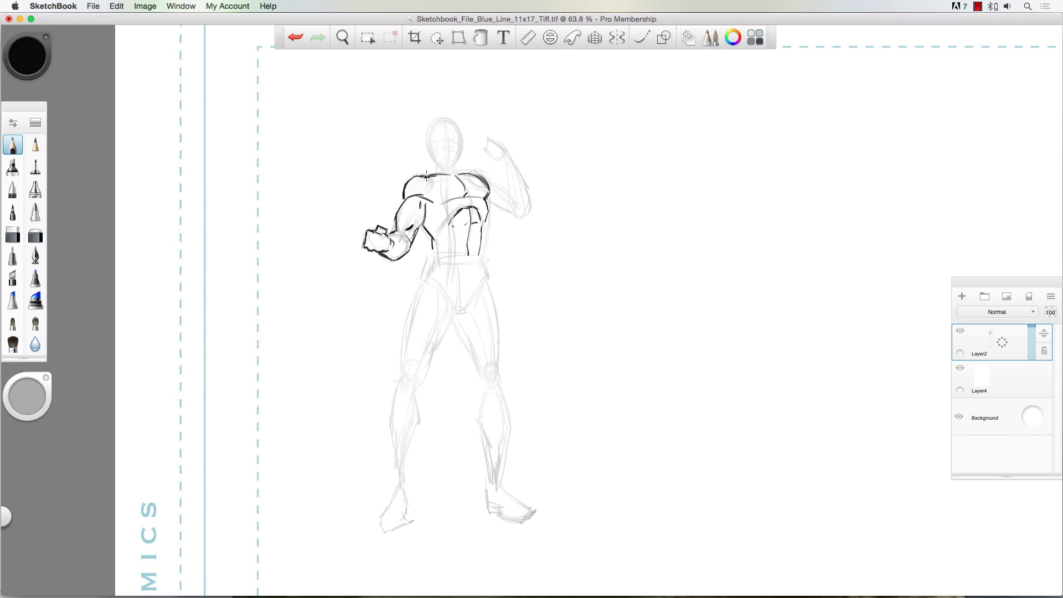
- Outline the male figure's raised, flexed arm and its fist
{"action": "left_click_drag", "start_coordinate": [508, 189], "coordinate": [513, 168]}
{"action": "left_click_drag", "start_coordinate": [533, 215], "coordinate": [515, 154]}
{"action": "left_click_drag", "start_coordinate": [514, 157], "coordinate": [490, 141]}
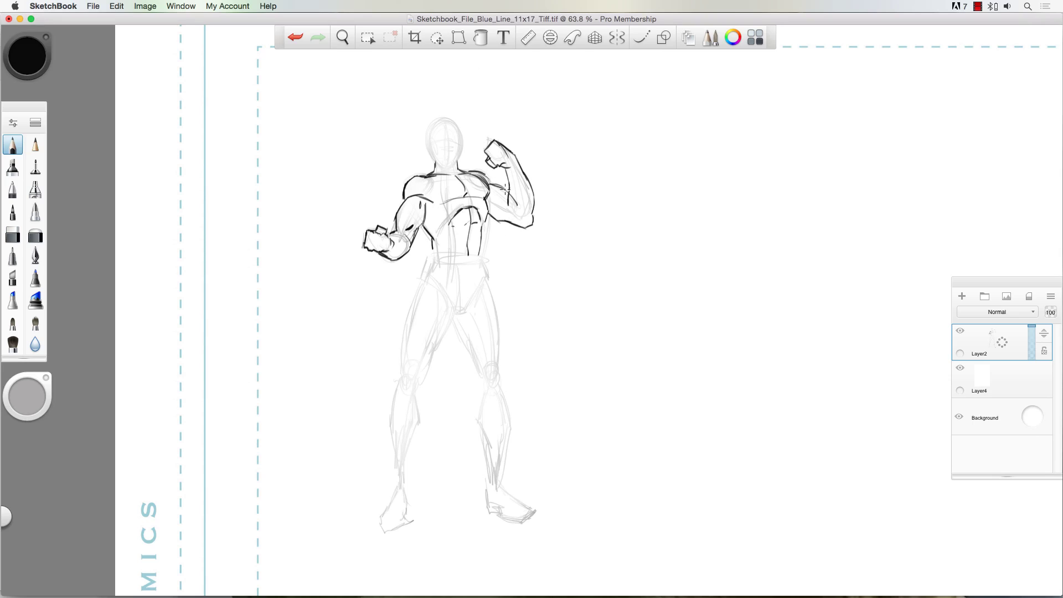
- Outline the male figure's waist and the V-shaped contour of the pelvis
{"action": "left_click_drag", "start_coordinate": [433, 255], "coordinate": [423, 278]}
{"action": "left_click_drag", "start_coordinate": [430, 274], "coordinate": [478, 274]}
{"action": "left_click_drag", "start_coordinate": [486, 274], "coordinate": [472, 300]}
- Outline the male figure's leg beneath the lowered arm, with thigh, knee, calf and foot
{"action": "left_click_drag", "start_coordinate": [422, 278], "coordinate": [402, 372]}
{"action": "left_click_drag", "start_coordinate": [453, 302], "coordinate": [436, 348]}
{"action": "left_click_drag", "start_coordinate": [421, 295], "coordinate": [413, 336]}
{"action": "left_click_drag", "start_coordinate": [401, 369], "coordinate": [413, 439]}
{"action": "left_click_drag", "start_coordinate": [400, 383], "coordinate": [390, 479]}
{"action": "left_click_drag", "start_coordinate": [417, 430], "coordinate": [406, 493]}
{"action": "left_click_drag", "start_coordinate": [399, 472], "coordinate": [382, 529]}
- Outline the male figure's other leg beneath the raised arm, down to the outward-pointing foot
{"action": "left_click_drag", "start_coordinate": [493, 317], "coordinate": [497, 341]}
{"action": "left_click_drag", "start_coordinate": [452, 319], "coordinate": [476, 383]}
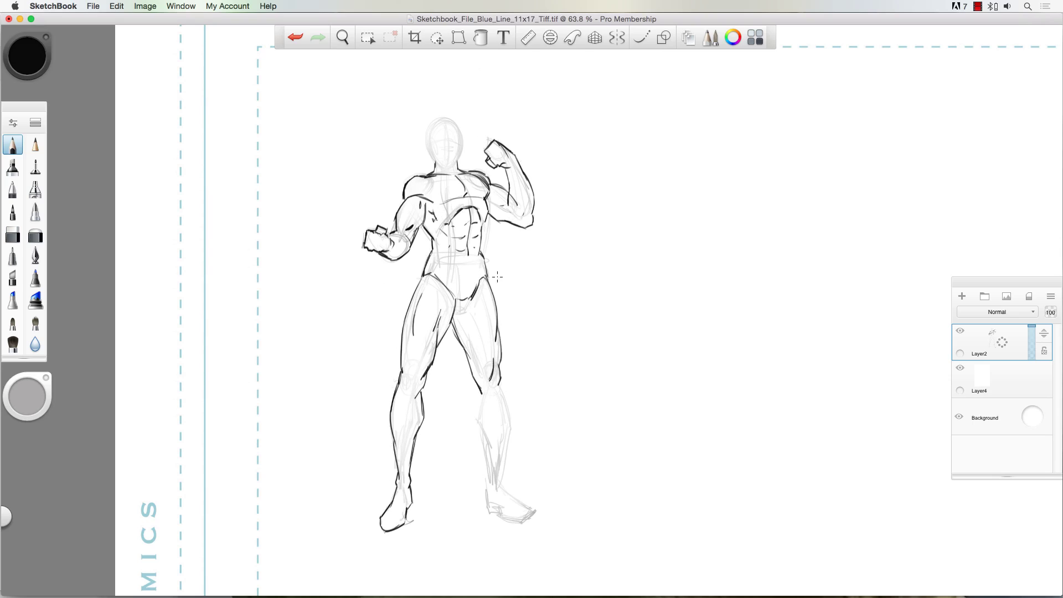
{"action": "left_click_drag", "start_coordinate": [478, 419], "coordinate": [491, 485]}
{"action": "mouse_move", "coordinate": [502, 391]}
{"action": "left_mouse_down"}
{"action": "mouse_move", "coordinate": [508, 476]}
{"action": "mouse_move", "coordinate": [538, 514]}
{"action": "left_mouse_up"}
{"action": "left_click_drag", "start_coordinate": [489, 488], "coordinate": [502, 515]}
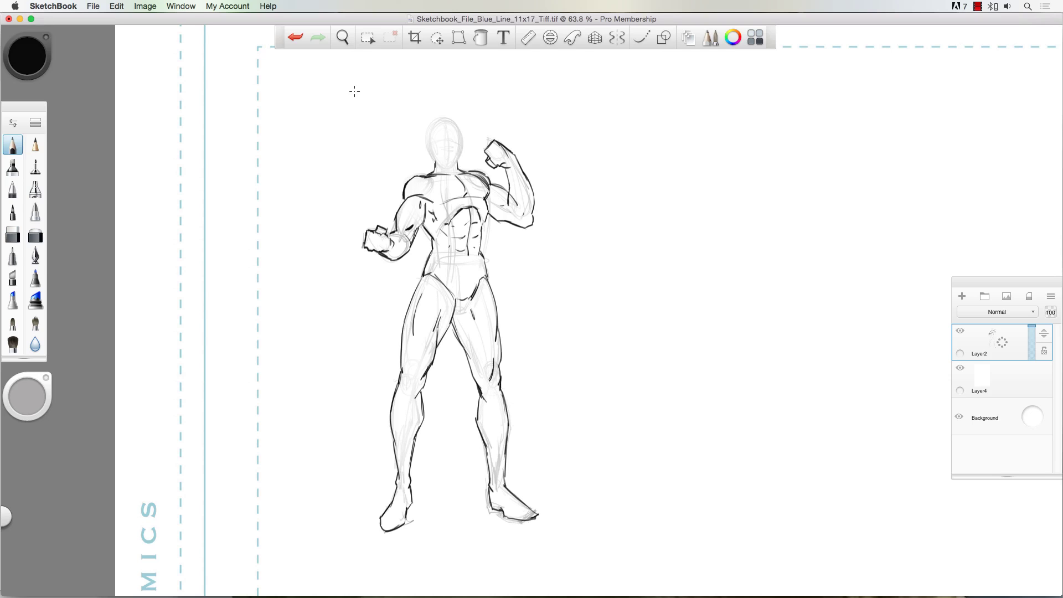
- Outline the male figure's head and adjust the placement of the head and arms with lasso selections
{"action": "left_click_drag", "start_coordinate": [432, 158], "coordinate": [446, 116]}
{"action": "left_click_drag", "start_coordinate": [437, 117], "coordinate": [462, 152]}
{"action": "left_click", "coordinate": [437, 37]}
{"action": "mouse_move", "coordinate": [398, 132]}
{"action": "left_mouse_down"}
{"action": "mouse_move", "coordinate": [515, 102]}
{"action": "mouse_move", "coordinate": [397, 134]}
{"action": "left_mouse_up"}
{"action": "left_click_drag", "start_coordinate": [332, 215], "coordinate": [321, 218]}
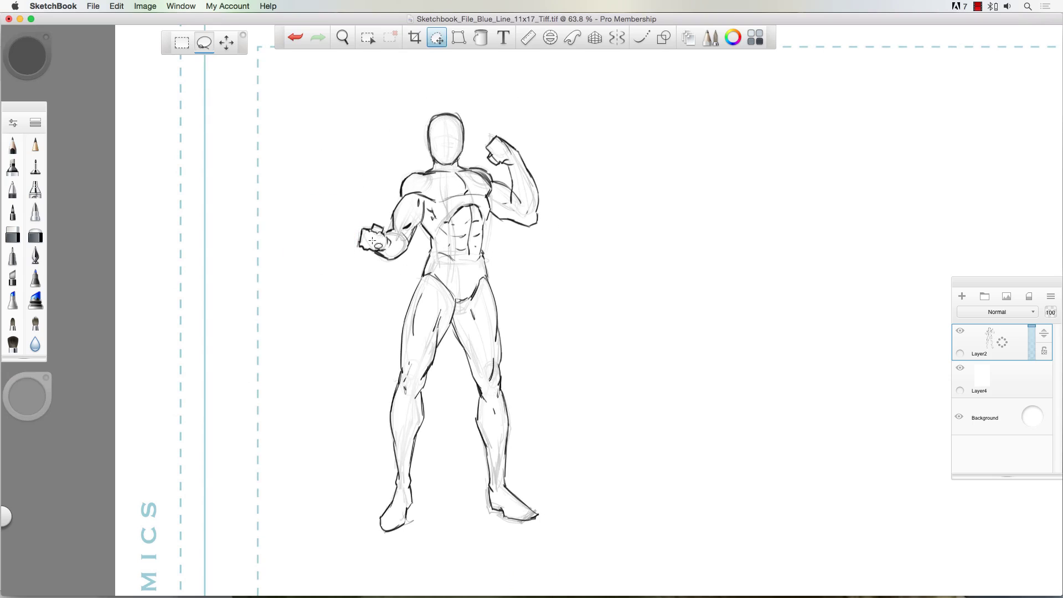
- Pencil the male figure's brows, eyes and other facial features, plus the chin and neck lines
{"action": "left_click", "coordinate": [12, 145]}
{"action": "left_click_drag", "start_coordinate": [435, 136], "coordinate": [444, 135]}
{"action": "left_click_drag", "start_coordinate": [450, 135], "coordinate": [459, 136]}
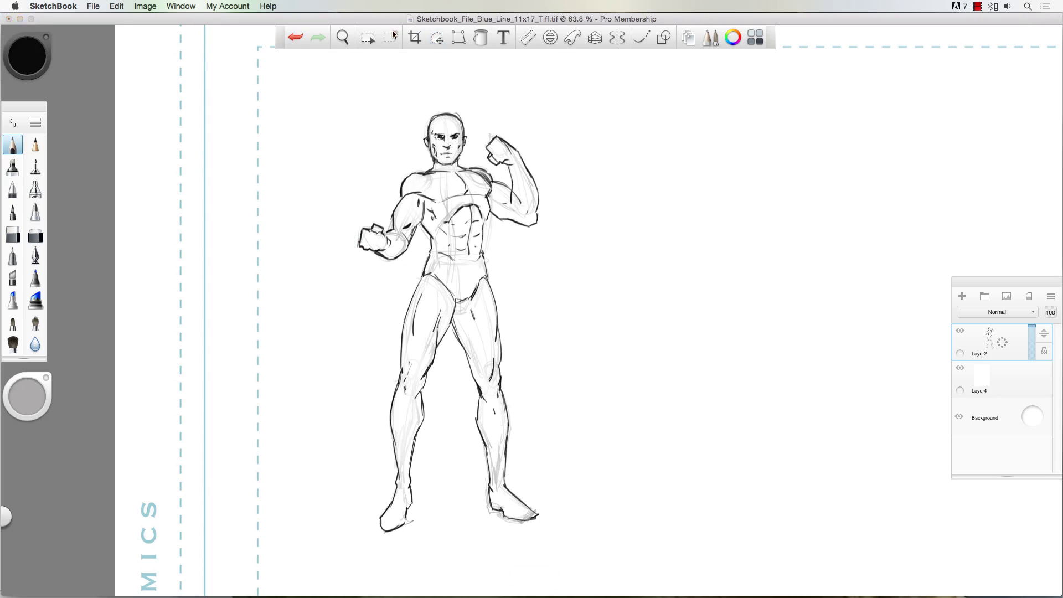
{"action": "left_click_drag", "start_coordinate": [435, 162], "coordinate": [443, 171]}
{"action": "mouse_move", "coordinate": [445, 171]}
{"action": "left_mouse_down"}
{"action": "mouse_move", "coordinate": [453, 163]}
{"action": "mouse_move", "coordinate": [441, 140]}
{"action": "left_mouse_up"}
- Lighten the male figure's facial lines with the soft eraser and return to the pencil
{"action": "scroll", "coordinate": [376, 197], "scroll_direction": "down", "scroll_amount": 1}
{"action": "left_click", "coordinate": [35, 235]}
{"action": "left_click", "coordinate": [12, 145]}
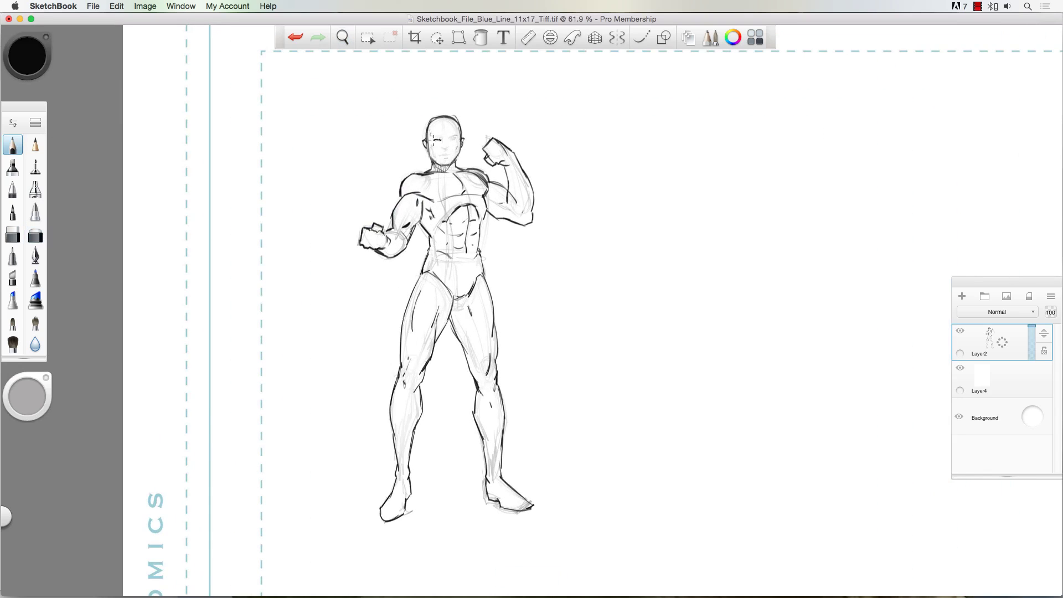
- Lasso the finished male figure and move it to the page's upper-left corner
{"action": "scroll", "coordinate": [387, 194], "scroll_direction": "down", "scroll_amount": 5}
{"action": "left_click", "coordinate": [437, 37]}
{"action": "left_click_drag", "start_coordinate": [282, 212], "coordinate": [204, 144]}
{"action": "left_click", "coordinate": [13, 145]}
{"action": "scroll", "coordinate": [447, 323], "scroll_direction": "up", "scroll_amount": 4}
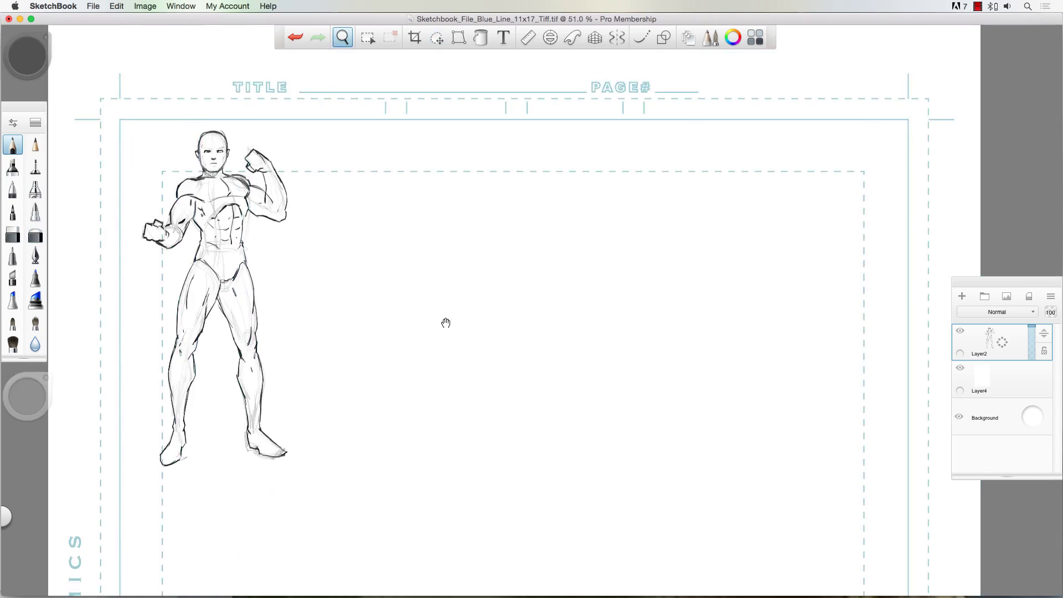
- Add a new layer and rough in a standing female figure's head, shoulders, torso and near arm across the waist
{"action": "left_click", "coordinate": [962, 296]}
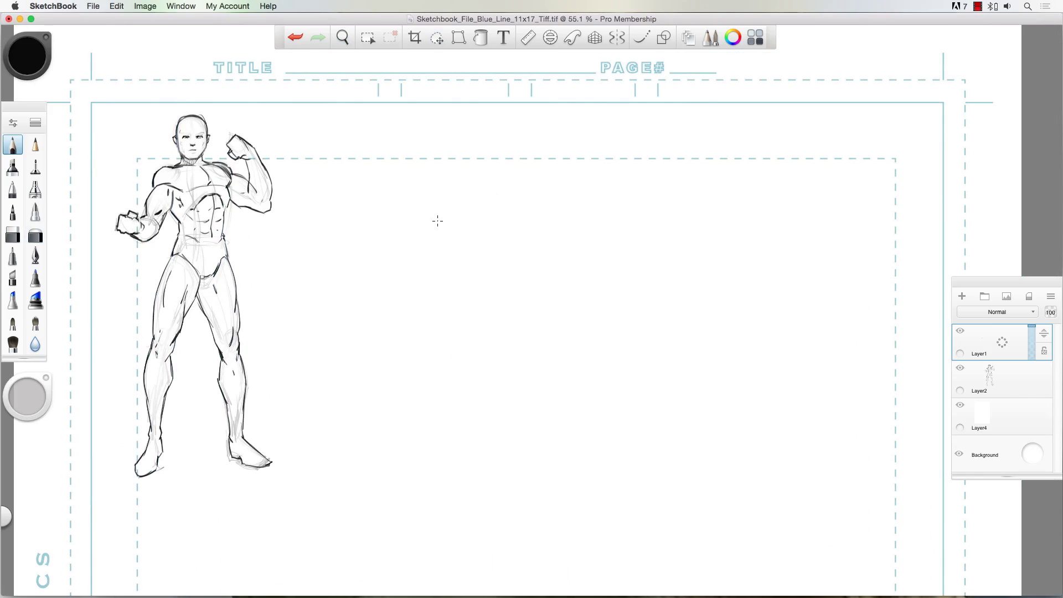
{"action": "mouse_move", "coordinate": [517, 215]}
{"action": "left_mouse_down"}
{"action": "mouse_move", "coordinate": [513, 182]}
{"action": "mouse_move", "coordinate": [518, 216]}
{"action": "left_mouse_up"}
{"action": "mouse_move", "coordinate": [514, 222]}
{"action": "left_mouse_down"}
{"action": "mouse_move", "coordinate": [525, 260]}
{"action": "mouse_move", "coordinate": [507, 345]}
{"action": "left_mouse_up"}
{"action": "mouse_move", "coordinate": [505, 221]}
{"action": "left_mouse_down"}
{"action": "mouse_move", "coordinate": [496, 237]}
{"action": "mouse_move", "coordinate": [510, 224]}
{"action": "left_mouse_up"}
{"action": "mouse_move", "coordinate": [505, 222]}
{"action": "left_mouse_down"}
{"action": "mouse_move", "coordinate": [545, 225]}
{"action": "mouse_move", "coordinate": [540, 332]}
{"action": "left_mouse_up"}
{"action": "left_click_drag", "start_coordinate": [509, 287], "coordinate": [562, 349]}
{"action": "left_click_drag", "start_coordinate": [517, 244], "coordinate": [504, 344]}
{"action": "mouse_move", "coordinate": [535, 235]}
{"action": "left_mouse_down"}
{"action": "mouse_move", "coordinate": [563, 265]}
{"action": "mouse_move", "coordinate": [560, 322]}
{"action": "left_mouse_up"}
{"action": "left_click_drag", "start_coordinate": [566, 285], "coordinate": [559, 324]}
{"action": "left_click_drag", "start_coordinate": [512, 311], "coordinate": [496, 349]}
{"action": "left_click_drag", "start_coordinate": [546, 224], "coordinate": [572, 261]}
- Rough in the female figure's straight standing leg with knee, calf and foot
{"action": "left_click_drag", "start_coordinate": [495, 244], "coordinate": [516, 432]}
{"action": "left_click_drag", "start_coordinate": [551, 357], "coordinate": [538, 443]}
{"action": "left_click_drag", "start_coordinate": [523, 424], "coordinate": [529, 439]}
{"action": "mouse_move", "coordinate": [521, 432]}
{"action": "left_mouse_down"}
{"action": "mouse_move", "coordinate": [511, 491]}
{"action": "mouse_move", "coordinate": [525, 529]}
{"action": "left_mouse_up"}
{"action": "mouse_move", "coordinate": [507, 487]}
{"action": "left_mouse_down"}
{"action": "mouse_move", "coordinate": [518, 532]}
{"action": "mouse_move", "coordinate": [557, 547]}
{"action": "left_mouse_up"}
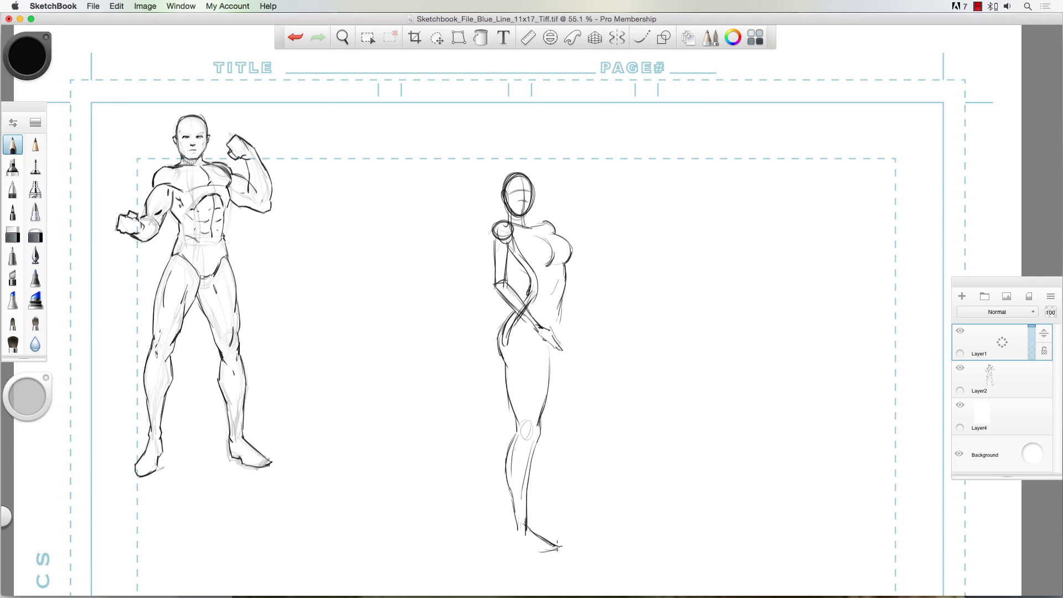
- Rough in the female figure's bent far leg with its raised heel
{"action": "mouse_move", "coordinate": [563, 332]}
{"action": "left_mouse_down"}
{"action": "mouse_move", "coordinate": [593, 413]}
{"action": "mouse_move", "coordinate": [571, 416]}
{"action": "left_mouse_up"}
{"action": "left_click_drag", "start_coordinate": [570, 418], "coordinate": [555, 478]}
{"action": "left_click_drag", "start_coordinate": [594, 431], "coordinate": [563, 509]}
{"action": "left_click_drag", "start_coordinate": [560, 477], "coordinate": [547, 523]}
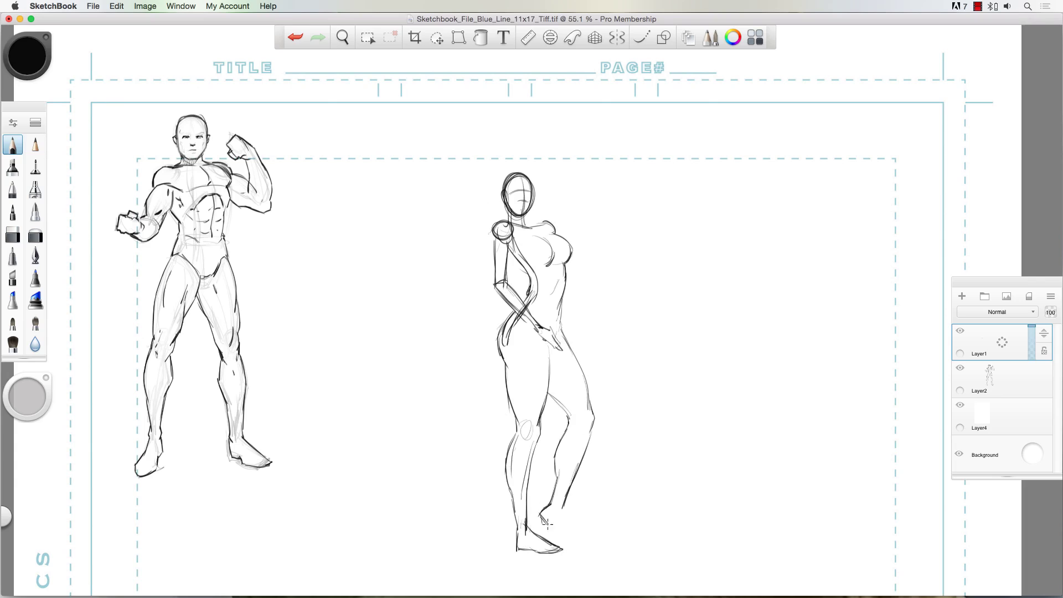
- Sketch the female figure's far arm resting on the thigh and firm up the bent leg's contours
{"action": "left_click_drag", "start_coordinate": [548, 393], "coordinate": [569, 425]}
{"action": "left_click_drag", "start_coordinate": [582, 386], "coordinate": [589, 407]}
{"action": "left_click_drag", "start_coordinate": [568, 344], "coordinate": [588, 386]}
{"action": "left_click_drag", "start_coordinate": [548, 346], "coordinate": [551, 375]}
{"action": "left_click_drag", "start_coordinate": [569, 424], "coordinate": [557, 454]}
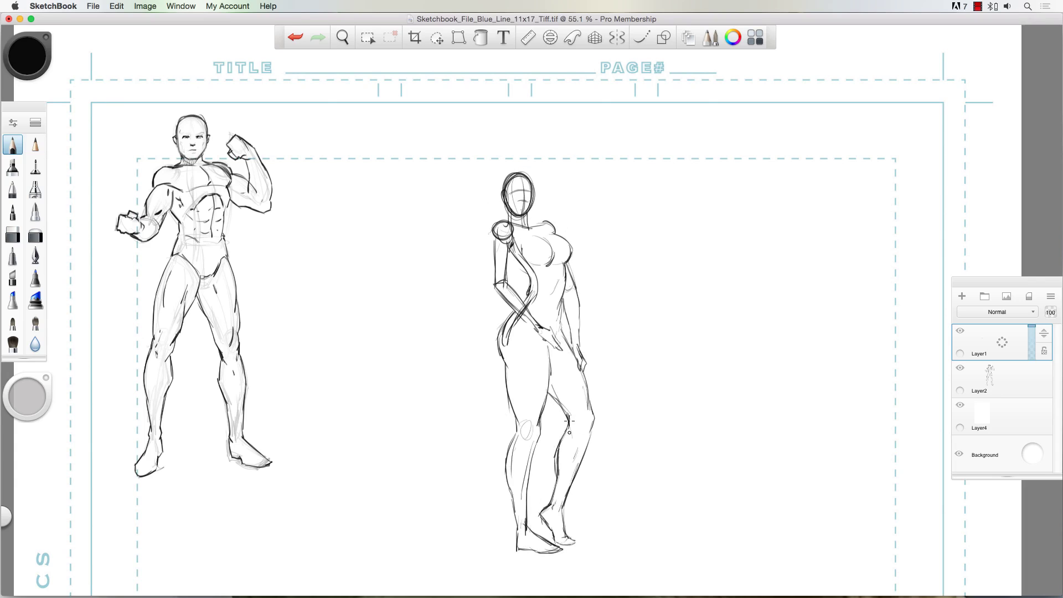
- Sketch long hair falling on both sides of the female figure's head
{"action": "left_click_drag", "start_coordinate": [506, 176], "coordinate": [498, 218]}
{"action": "left_click_drag", "start_coordinate": [530, 173], "coordinate": [544, 223]}
{"action": "mouse_move", "coordinate": [506, 173]}
{"action": "left_mouse_down"}
{"action": "mouse_move", "coordinate": [492, 221]}
{"action": "mouse_move", "coordinate": [505, 222]}
{"action": "mouse_move", "coordinate": [482, 230]}
{"action": "mouse_move", "coordinate": [550, 210]}
{"action": "mouse_move", "coordinate": [545, 532]}
{"action": "mouse_move", "coordinate": [537, 191]}
{"action": "left_mouse_up"}
- Fade the rough female sketch to light grey with an enlarged soft eraser
{"action": "left_click", "coordinate": [437, 38]}
{"action": "left_click", "coordinate": [13, 145]}
{"action": "left_click", "coordinate": [35, 235]}
{"action": "key", "text": "bracketright"}
{"action": "key", "text": "space"}
{"action": "left_click_drag", "start_coordinate": [510, 186], "coordinate": [556, 194]}
- Outline the outer hair edge and the near arm over the faded female sketch, redrawing the upper-arm stroke
{"action": "left_click", "coordinate": [12, 145]}
{"action": "left_click_drag", "start_coordinate": [510, 162], "coordinate": [486, 268]}
{"action": "left_click_drag", "start_coordinate": [487, 262], "coordinate": [487, 327]}
{"action": "key", "text": "super+z"}
{"action": "left_click_drag", "start_coordinate": [486, 265], "coordinate": [486, 334]}
{"action": "mouse_move", "coordinate": [512, 271]}
{"action": "left_mouse_down"}
{"action": "mouse_move", "coordinate": [505, 331]}
{"action": "mouse_move", "coordinate": [552, 389]}
{"action": "left_mouse_up"}
{"action": "left_click_drag", "start_coordinate": [487, 329], "coordinate": [545, 399]}
{"action": "left_click_drag", "start_coordinate": [528, 316], "coordinate": [532, 349]}
- Outline the female figure's shoulders, bust, front torso contour and rib line
{"action": "left_click_drag", "start_coordinate": [502, 240], "coordinate": [549, 248]}
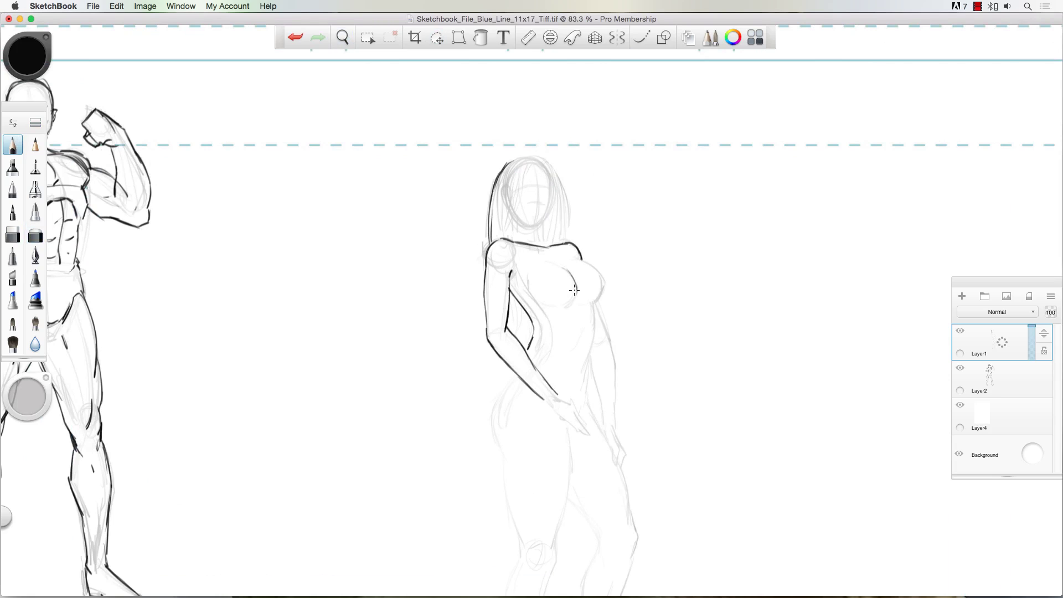
{"action": "left_click_drag", "start_coordinate": [574, 290], "coordinate": [570, 306]}
{"action": "mouse_move", "coordinate": [583, 259]}
{"action": "left_mouse_down"}
{"action": "mouse_move", "coordinate": [596, 305]}
{"action": "mouse_move", "coordinate": [581, 390]}
{"action": "left_mouse_up"}
{"action": "left_click_drag", "start_coordinate": [584, 319], "coordinate": [566, 343]}
- Draw dark strands of hair framing both sides of the female figure's face
{"action": "left_click_drag", "start_coordinate": [529, 167], "coordinate": [504, 226]}
{"action": "left_click_drag", "start_coordinate": [520, 206], "coordinate": [506, 236]}
{"action": "left_click_drag", "start_coordinate": [535, 164], "coordinate": [557, 199]}
{"action": "left_click_drag", "start_coordinate": [557, 186], "coordinate": [545, 240]}
{"action": "left_click_drag", "start_coordinate": [542, 159], "coordinate": [567, 193]}
{"action": "mouse_move", "coordinate": [564, 182]}
{"action": "left_mouse_down"}
{"action": "mouse_move", "coordinate": [556, 239]}
{"action": "mouse_move", "coordinate": [565, 240]}
{"action": "left_mouse_up"}
{"action": "left_click_drag", "start_coordinate": [548, 219], "coordinate": [546, 237]}
{"action": "left_click_drag", "start_coordinate": [526, 169], "coordinate": [501, 200]}
{"action": "left_click_drag", "start_coordinate": [524, 183], "coordinate": [500, 212]}
{"action": "left_click_drag", "start_coordinate": [510, 211], "coordinate": [502, 236]}
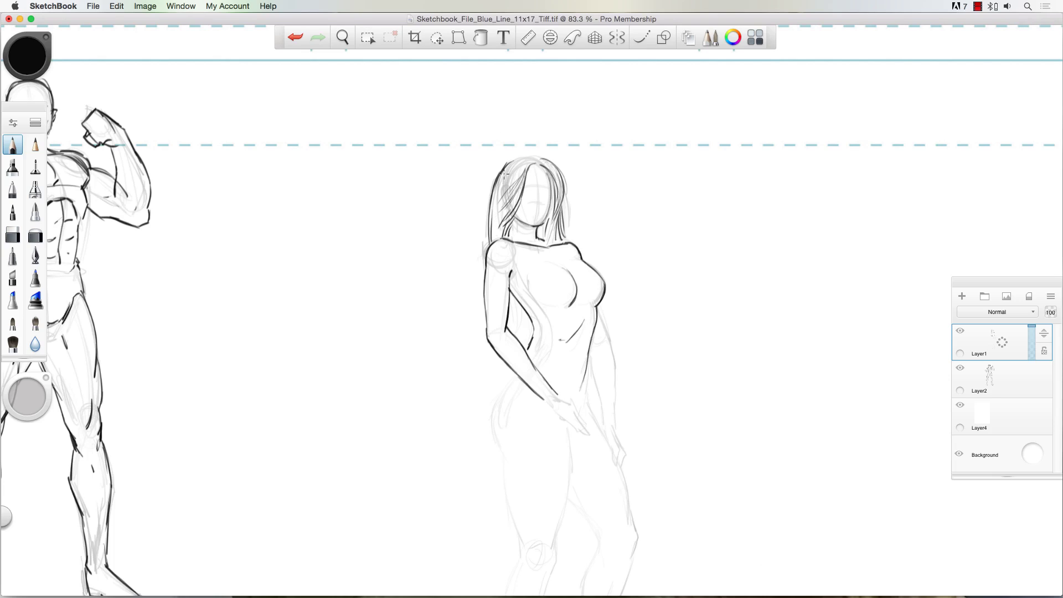
- Draw the hair strands behind the near arm and outline the female figure's far arm and rounded hip
{"action": "left_click_drag", "start_coordinate": [512, 292], "coordinate": [524, 331]}
{"action": "left_click_drag", "start_coordinate": [599, 309], "coordinate": [615, 428]}
{"action": "left_click_drag", "start_coordinate": [589, 360], "coordinate": [602, 422]}
{"action": "left_click_drag", "start_coordinate": [516, 373], "coordinate": [503, 444]}
{"action": "mouse_move", "coordinate": [402, 416]}
{"action": "left_mouse_down"}
{"action": "mouse_move", "coordinate": [443, 406]}
{"action": "mouse_move", "coordinate": [486, 286]}
{"action": "left_mouse_up"}
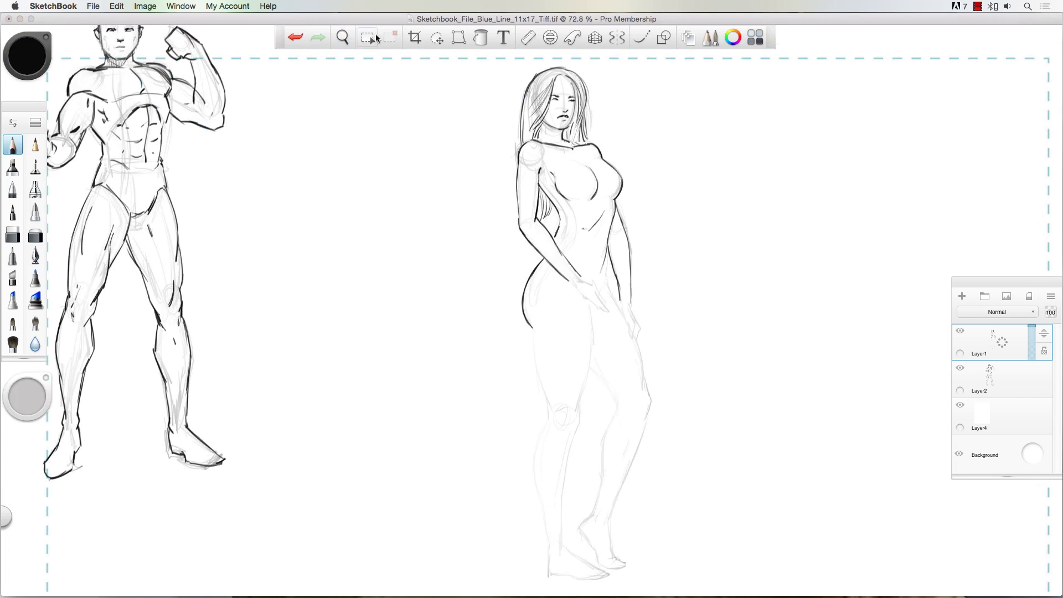
- Lasso the female figure's head and hair and adjust their placement on the neck
{"action": "left_click", "coordinate": [437, 37]}
{"action": "mouse_move", "coordinate": [519, 82]}
{"action": "left_mouse_down"}
{"action": "mouse_move", "coordinate": [543, 138]}
{"action": "mouse_move", "coordinate": [519, 84]}
{"action": "left_mouse_up"}
{"action": "left_click_drag", "start_coordinate": [456, 140], "coordinate": [463, 138]}
{"action": "mouse_move", "coordinate": [545, 260]}
{"action": "left_mouse_down"}
{"action": "mouse_move", "coordinate": [540, 214]}
{"action": "mouse_move", "coordinate": [508, 195]}
{"action": "left_mouse_up"}
- Outline the female figure's standing leg from the hip through the knee and calf to the foot
{"action": "key", "text": "b"}
{"action": "left_click_drag", "start_coordinate": [532, 328], "coordinate": [550, 413]}
{"action": "left_click_drag", "start_coordinate": [589, 305], "coordinate": [574, 434]}
{"action": "left_click_drag", "start_coordinate": [550, 413], "coordinate": [543, 497]}
{"action": "left_click_drag", "start_coordinate": [536, 459], "coordinate": [546, 543]}
{"action": "mouse_move", "coordinate": [574, 433]}
{"action": "left_mouse_down"}
{"action": "mouse_move", "coordinate": [562, 548]}
{"action": "mouse_move", "coordinate": [608, 574]}
{"action": "left_mouse_up"}
{"action": "left_click_drag", "start_coordinate": [608, 575], "coordinate": [548, 576]}
- Outline the female figure's bent leg and raised heel, and finish the far forearm and hand
{"action": "left_click_drag", "start_coordinate": [600, 381], "coordinate": [593, 506]}
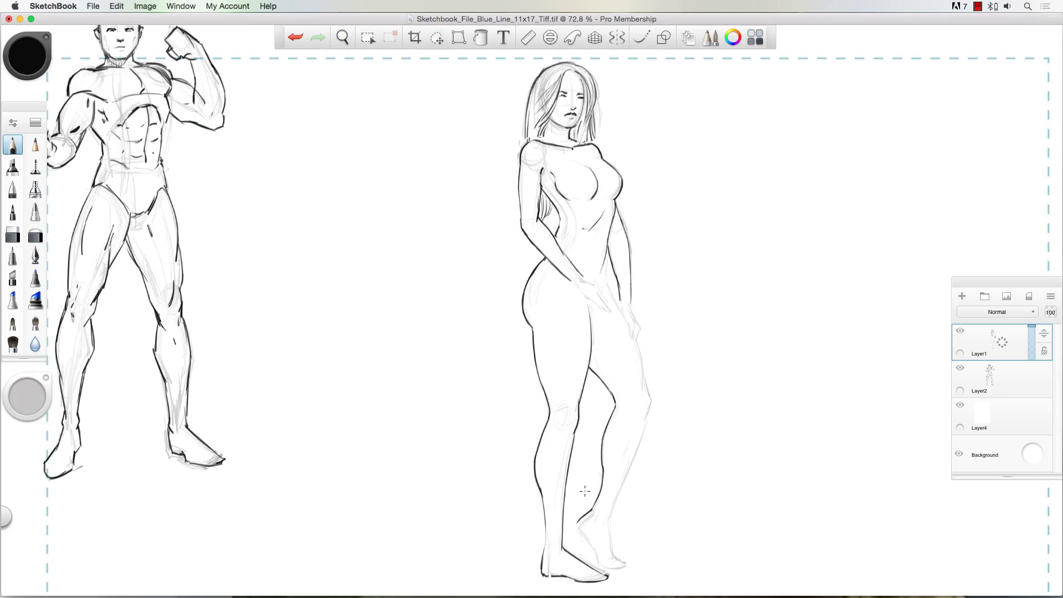
{"action": "left_click_drag", "start_coordinate": [630, 303], "coordinate": [637, 341]}
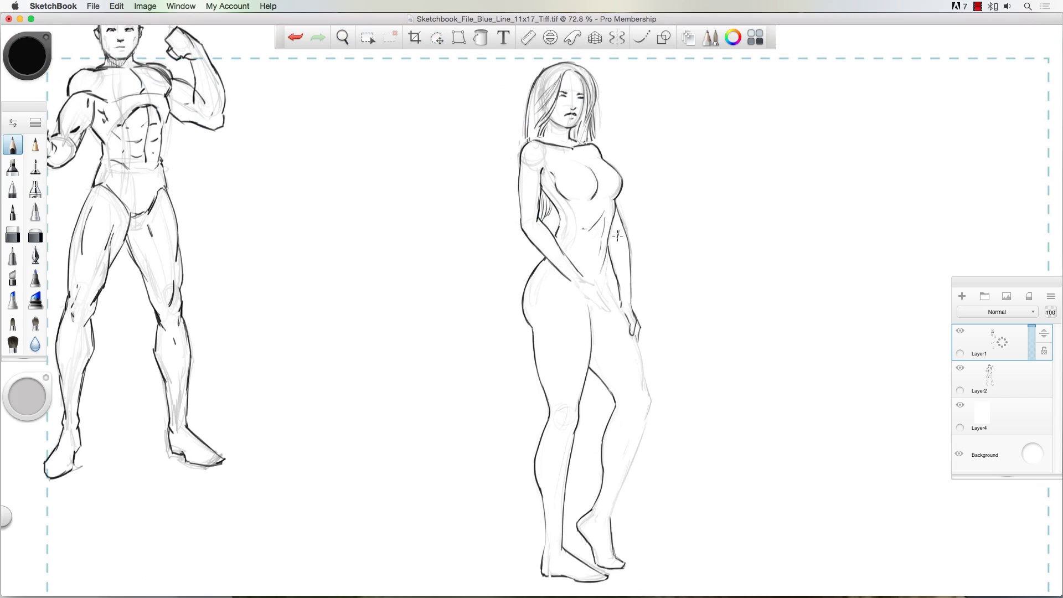
{"action": "left_click_drag", "start_coordinate": [618, 236], "coordinate": [629, 327]}
{"action": "mouse_move", "coordinate": [636, 335]}
{"action": "left_mouse_down"}
{"action": "mouse_move", "coordinate": [646, 391]}
{"action": "mouse_move", "coordinate": [614, 504]}
{"action": "left_mouse_up"}
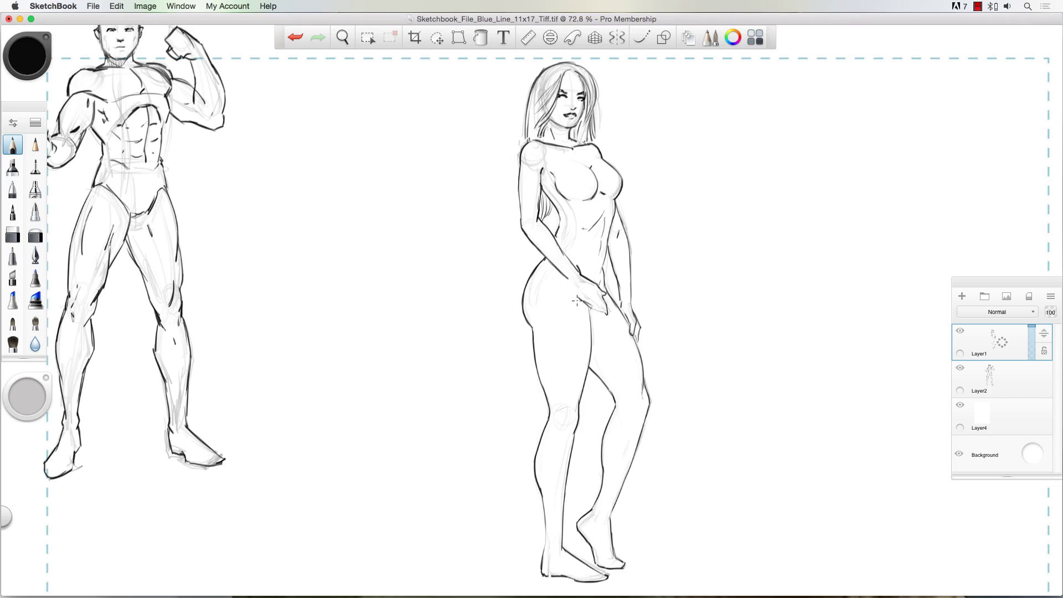
- Undo the last strokes and erase the female figure's near arm from the shoulder down to the hand
{"action": "key", "text": "super+z"}
{"action": "key", "text": "super+z"}
{"action": "key", "text": "super+z"}
{"action": "left_click", "coordinate": [13, 235]}
{"action": "left_click_drag", "start_coordinate": [601, 302], "coordinate": [540, 236]}
{"action": "left_click_drag", "start_coordinate": [540, 166], "coordinate": [545, 219]}
{"action": "left_click_drag", "start_coordinate": [521, 219], "coordinate": [526, 163]}
- Redraw the female figure's near arm hanging lower from the shoulder, with the forearm and hand resting on the thigh
{"action": "left_click", "coordinate": [13, 145]}
{"action": "left_click_drag", "start_coordinate": [532, 169], "coordinate": [539, 223]}
{"action": "left_click_drag", "start_coordinate": [536, 227], "coordinate": [567, 299]}
{"action": "left_click_drag", "start_coordinate": [568, 303], "coordinate": [582, 330]}
{"action": "left_click_drag", "start_coordinate": [547, 173], "coordinate": [546, 222]}
{"action": "mouse_move", "coordinate": [521, 166]}
{"action": "left_mouse_down"}
{"action": "mouse_move", "coordinate": [527, 226]}
{"action": "mouse_move", "coordinate": [575, 304]}
{"action": "left_mouse_up"}
{"action": "left_click_drag", "start_coordinate": [529, 236], "coordinate": [562, 305]}
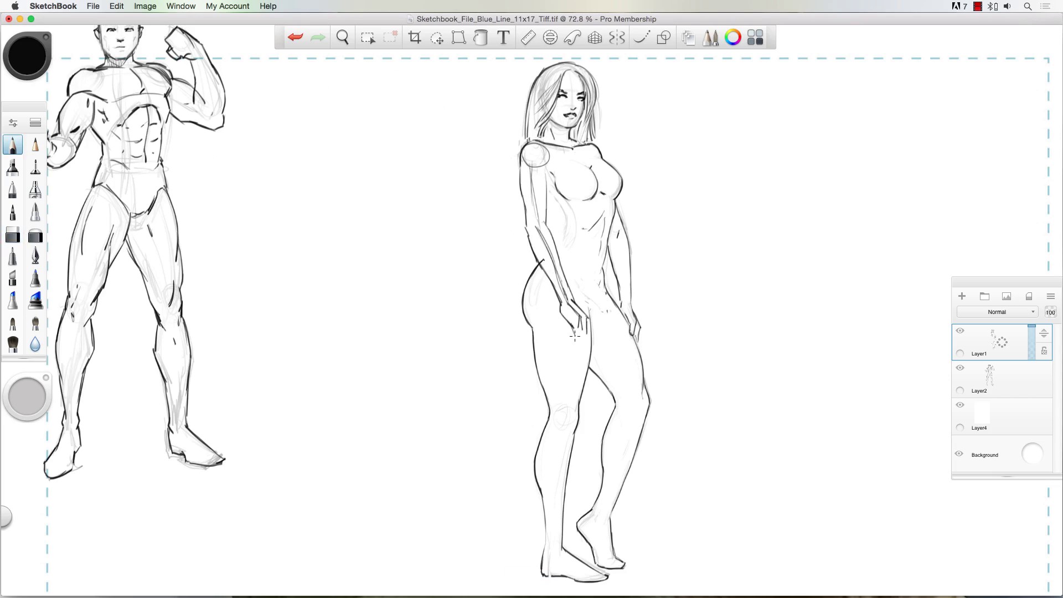
- Erase the shoulder circle and the leftover construction lines inside the redrawn near arm
{"action": "left_click", "coordinate": [13, 235]}
{"action": "left_click_drag", "start_coordinate": [533, 168], "coordinate": [538, 220]}
{"action": "left_click_drag", "start_coordinate": [540, 230], "coordinate": [581, 328]}
{"action": "left_click_drag", "start_coordinate": [534, 166], "coordinate": [546, 152]}
- Reinforce the near shoulder contour and draw the bikini brief lines across the female figure's hips
{"action": "left_click", "coordinate": [12, 146]}
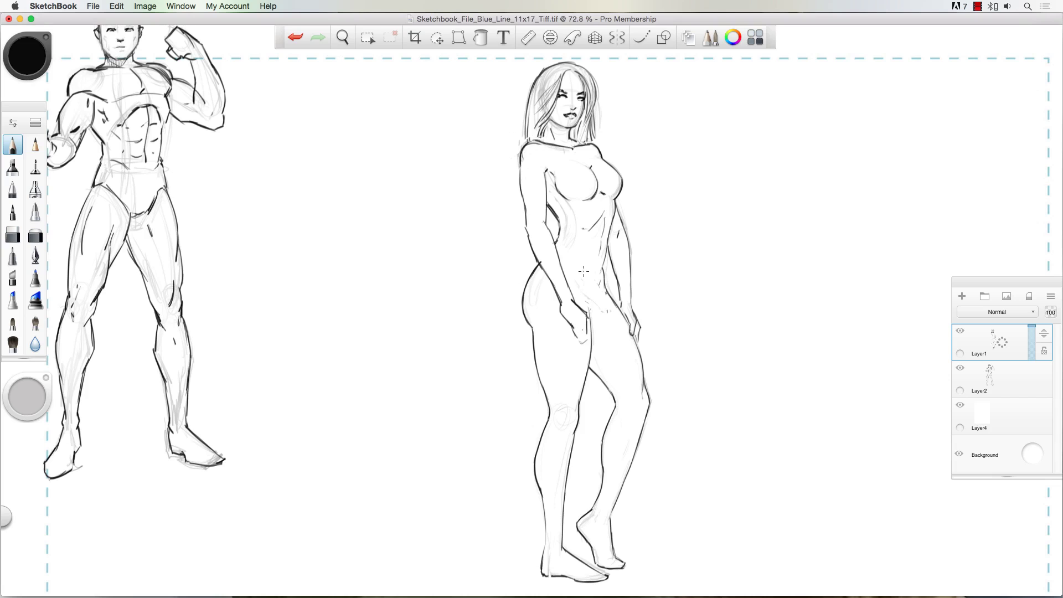
{"action": "left_click_drag", "start_coordinate": [526, 210], "coordinate": [520, 153]}
{"action": "left_click_drag", "start_coordinate": [561, 260], "coordinate": [587, 294]}
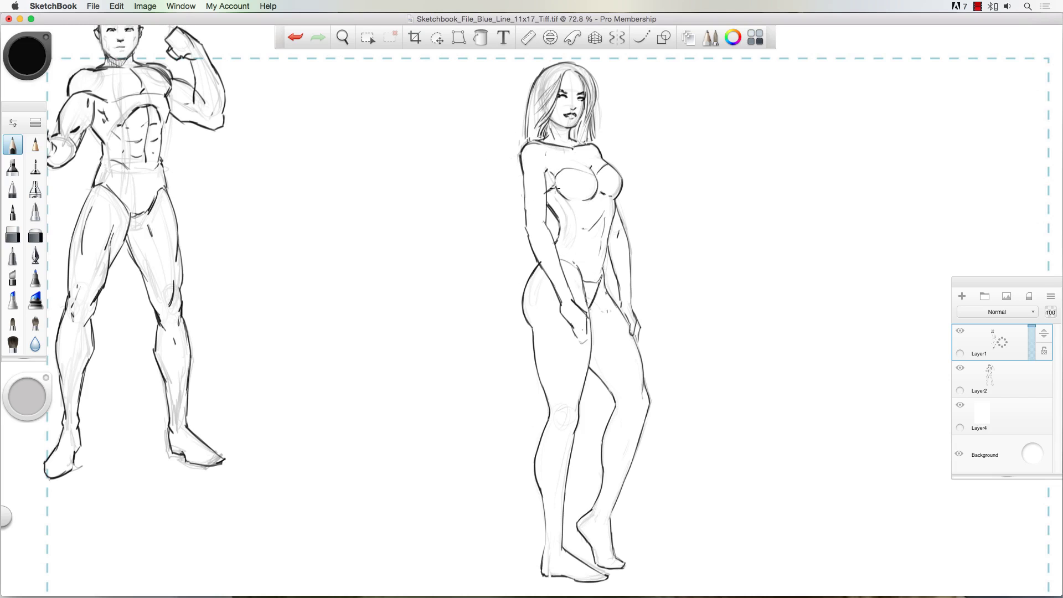
- Fade the sketch lines around the standing leg's knee, retouch the thigh, and place the female figure beside the male figure
{"action": "left_click_drag", "start_coordinate": [473, 283], "coordinate": [411, 288]}
{"action": "left_click", "coordinate": [35, 235]}
{"action": "left_click_drag", "start_coordinate": [572, 369], "coordinate": [553, 438]}
{"action": "left_click_drag", "start_coordinate": [560, 380], "coordinate": [603, 397]}
{"action": "left_click", "coordinate": [13, 145]}
{"action": "left_click_drag", "start_coordinate": [555, 329], "coordinate": [578, 370]}
{"action": "key", "text": "e"}
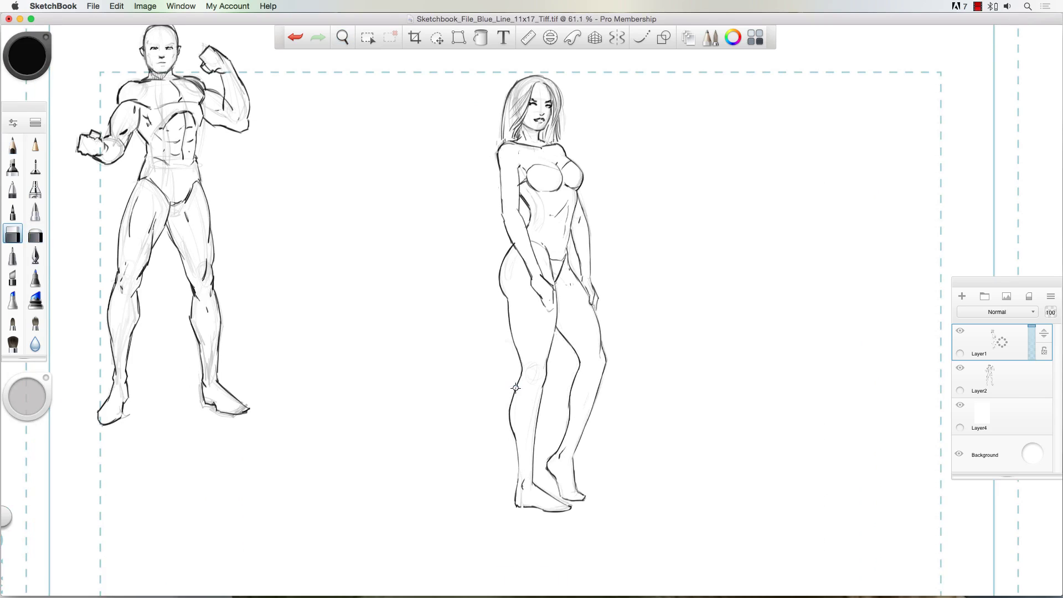
{"action": "scroll", "coordinate": [384, 316], "scroll_direction": "down", "scroll_amount": 3}
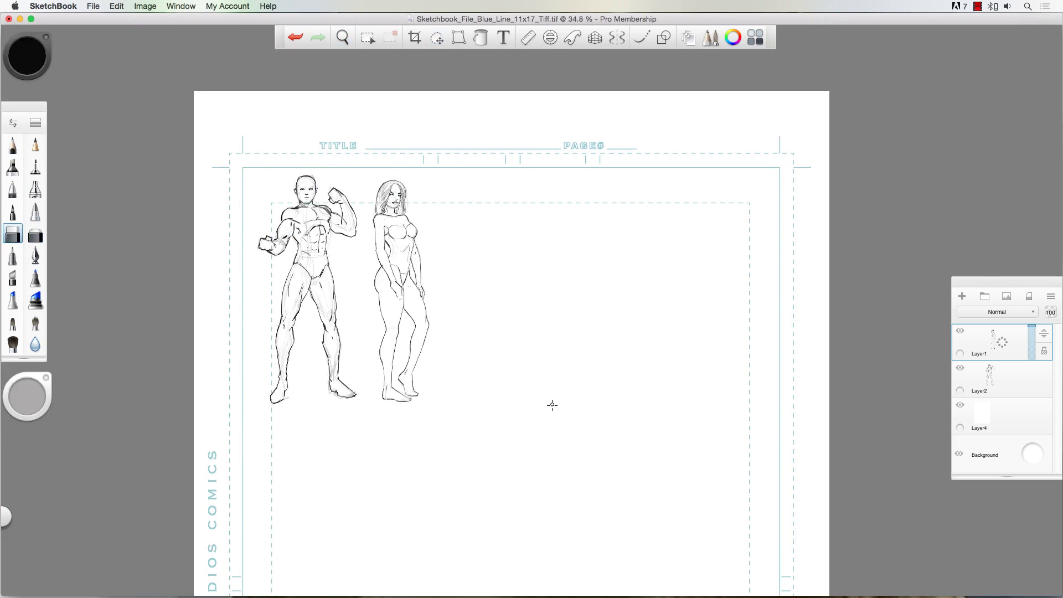
- Add a new layer and rough in the head oval and chest of a flying female figure seen from the front
{"action": "scroll", "coordinate": [553, 405], "scroll_direction": "up", "scroll_amount": 3}
{"action": "left_click", "coordinate": [962, 297]}
{"action": "left_click", "coordinate": [13, 145]}
{"action": "mouse_move", "coordinate": [579, 298]}
{"action": "left_mouse_down"}
{"action": "mouse_move", "coordinate": [608, 296]}
{"action": "mouse_move", "coordinate": [601, 337]}
{"action": "mouse_move", "coordinate": [634, 319]}
{"action": "left_mouse_up"}
{"action": "left_click_drag", "start_coordinate": [555, 321], "coordinate": [570, 323]}
{"action": "left_click_drag", "start_coordinate": [553, 336], "coordinate": [580, 382]}
{"action": "left_click_drag", "start_coordinate": [571, 379], "coordinate": [596, 373]}
{"action": "mouse_move", "coordinate": [591, 375]}
{"action": "left_mouse_down"}
{"action": "mouse_move", "coordinate": [629, 357]}
{"action": "mouse_move", "coordinate": [614, 379]}
{"action": "mouse_move", "coordinate": [590, 374]}
{"action": "left_mouse_up"}
- Rough in the flying figure's foreshortened outstretched arms and spread hands on both sides
{"action": "left_click_drag", "start_coordinate": [549, 321], "coordinate": [577, 328]}
{"action": "left_click_drag", "start_coordinate": [629, 331], "coordinate": [655, 338]}
{"action": "mouse_move", "coordinate": [557, 331]}
{"action": "left_mouse_down"}
{"action": "mouse_move", "coordinate": [541, 323]}
{"action": "mouse_move", "coordinate": [524, 344]}
{"action": "mouse_move", "coordinate": [555, 321]}
{"action": "left_mouse_up"}
{"action": "left_click_drag", "start_coordinate": [546, 322], "coordinate": [561, 342]}
{"action": "mouse_move", "coordinate": [639, 317]}
{"action": "left_mouse_down"}
{"action": "mouse_move", "coordinate": [688, 341]}
{"action": "mouse_move", "coordinate": [659, 349]}
{"action": "left_mouse_up"}
{"action": "mouse_move", "coordinate": [521, 332]}
{"action": "left_mouse_down"}
{"action": "mouse_move", "coordinate": [506, 328]}
{"action": "mouse_move", "coordinate": [521, 347]}
{"action": "left_mouse_up"}
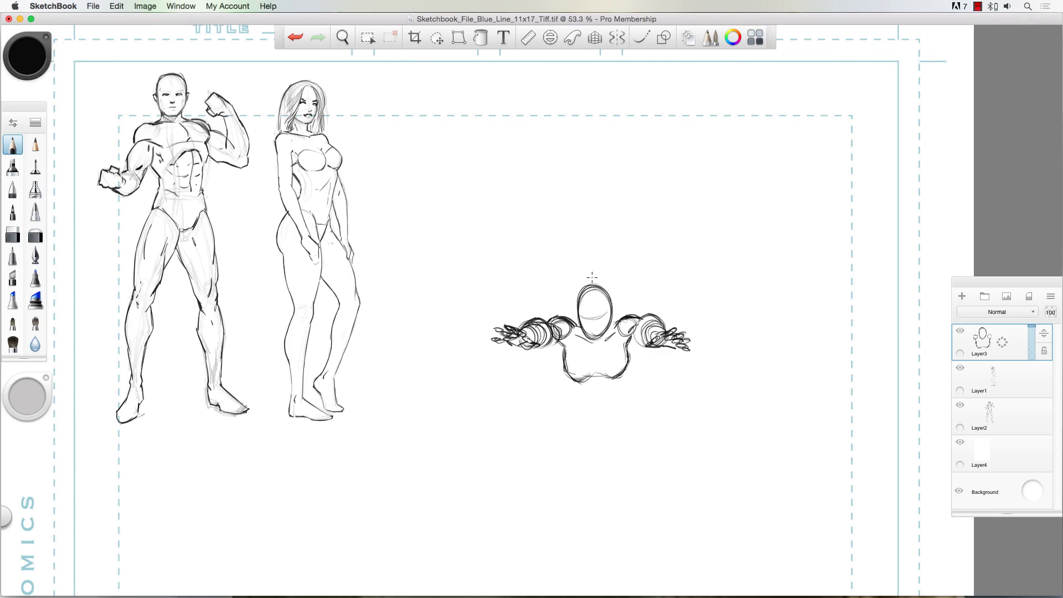
- Rough in the flying figure's windblown hair and face, and the foreshortened thigh below the chest
{"action": "left_click_drag", "start_coordinate": [623, 293], "coordinate": [645, 304]}
{"action": "left_click_drag", "start_coordinate": [575, 288], "coordinate": [570, 316]}
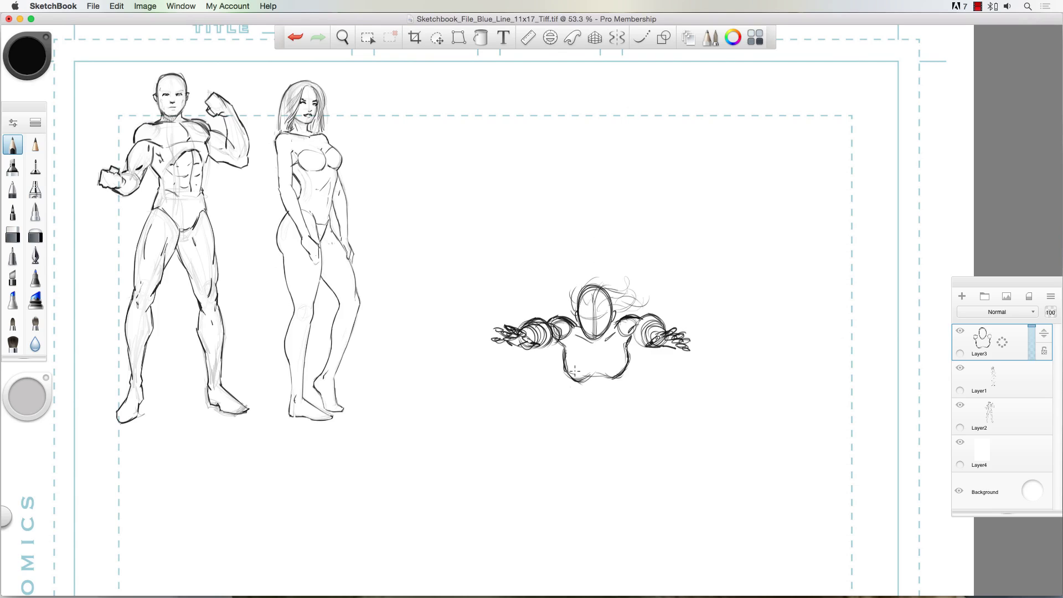
{"action": "left_click_drag", "start_coordinate": [629, 372], "coordinate": [601, 446]}
{"action": "left_click_drag", "start_coordinate": [592, 382], "coordinate": [598, 451]}
{"action": "left_click_drag", "start_coordinate": [629, 387], "coordinate": [595, 457]}
{"action": "left_click_drag", "start_coordinate": [573, 368], "coordinate": [603, 372]}
- Lasso the flying figure's head and enlarge it slightly, and fade the whole rough sketch with the soft eraser
{"action": "scroll", "coordinate": [609, 347], "scroll_direction": "up", "scroll_amount": 4}
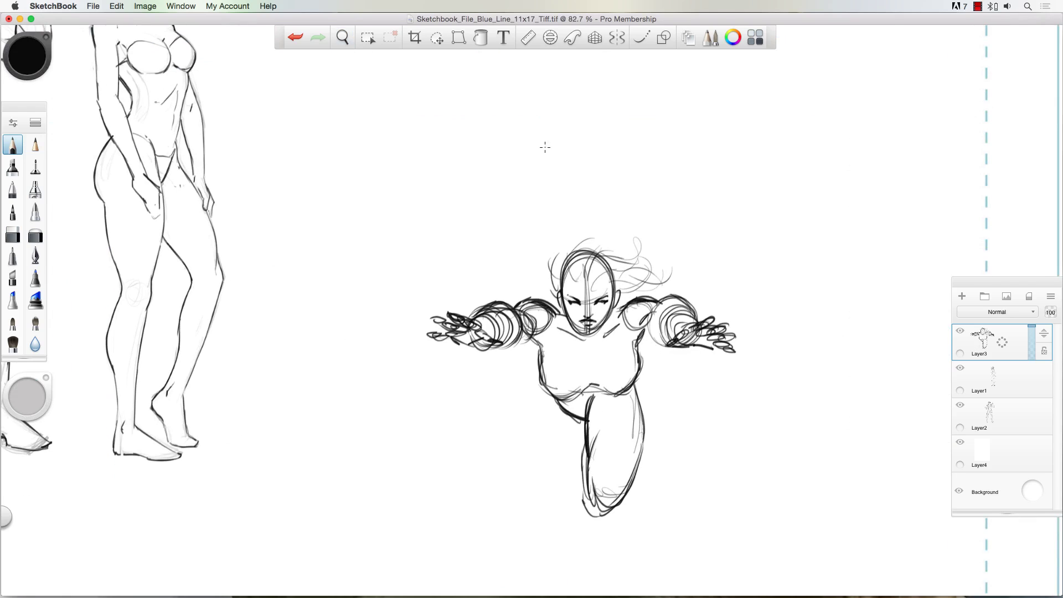
{"action": "left_click", "coordinate": [437, 39]}
{"action": "mouse_move", "coordinate": [546, 254]}
{"action": "left_mouse_down"}
{"action": "mouse_move", "coordinate": [658, 218]}
{"action": "mouse_move", "coordinate": [547, 260]}
{"action": "left_mouse_up"}
{"action": "left_click_drag", "start_coordinate": [615, 283], "coordinate": [636, 269]}
{"action": "left_click", "coordinate": [35, 235]}
{"action": "left_click_drag", "start_coordinate": [465, 322], "coordinate": [636, 533]}
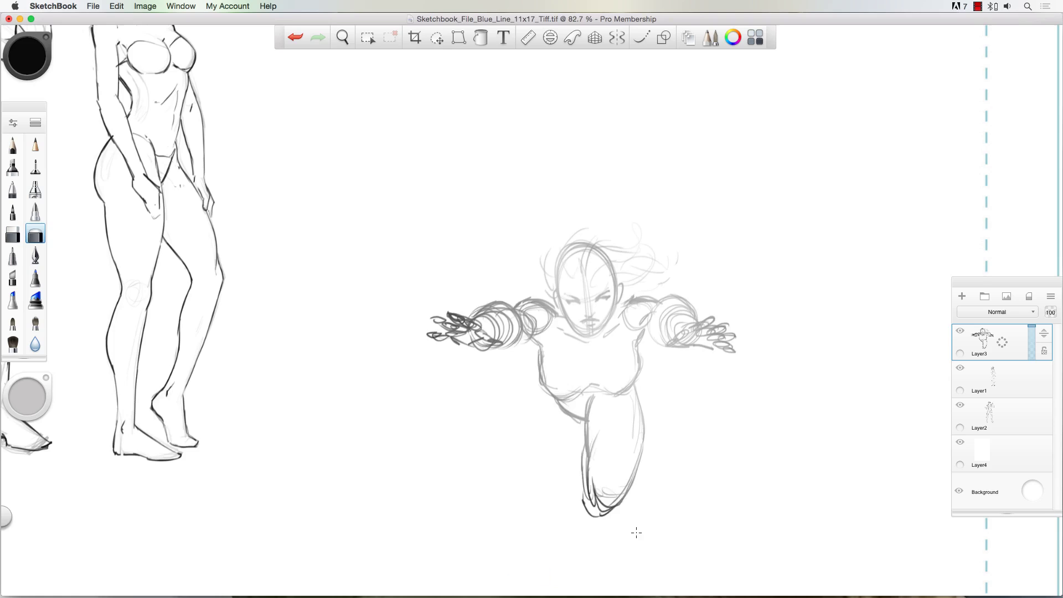
- Pencil clean contours for the flying figure's shoulder and arm on the left and the lower edge of the chest
{"action": "scroll", "coordinate": [581, 360], "scroll_direction": "up", "scroll_amount": 3}
{"action": "key", "text": "e"}
{"action": "left_click_drag", "start_coordinate": [546, 296], "coordinate": [460, 293]}
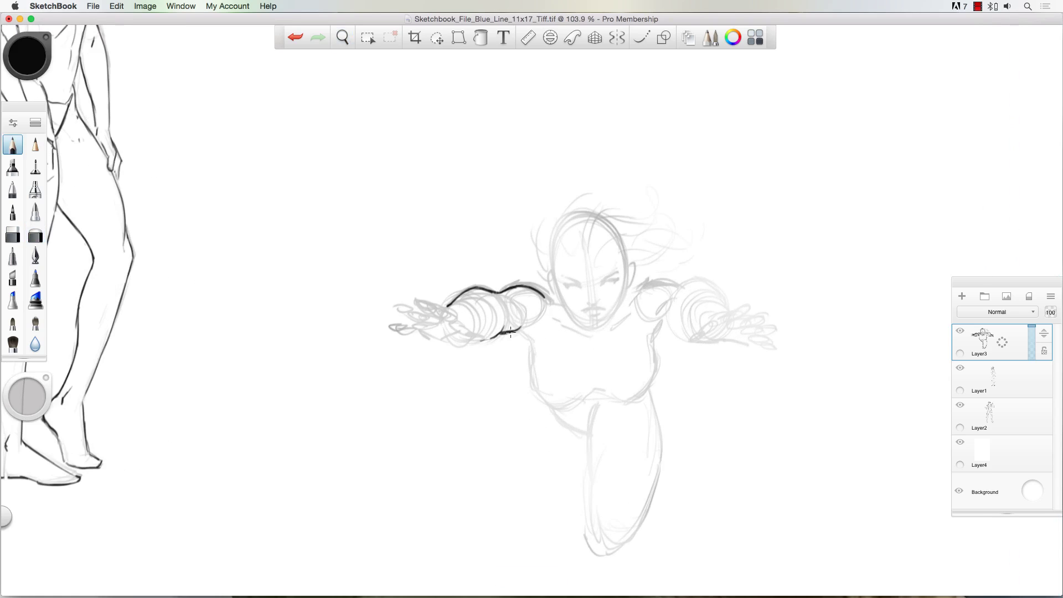
{"action": "left_click_drag", "start_coordinate": [511, 332], "coordinate": [534, 385]}
{"action": "mouse_move", "coordinate": [604, 393]}
{"action": "left_mouse_down"}
{"action": "mouse_move", "coordinate": [628, 402]}
{"action": "mouse_move", "coordinate": [654, 360]}
{"action": "left_mouse_up"}
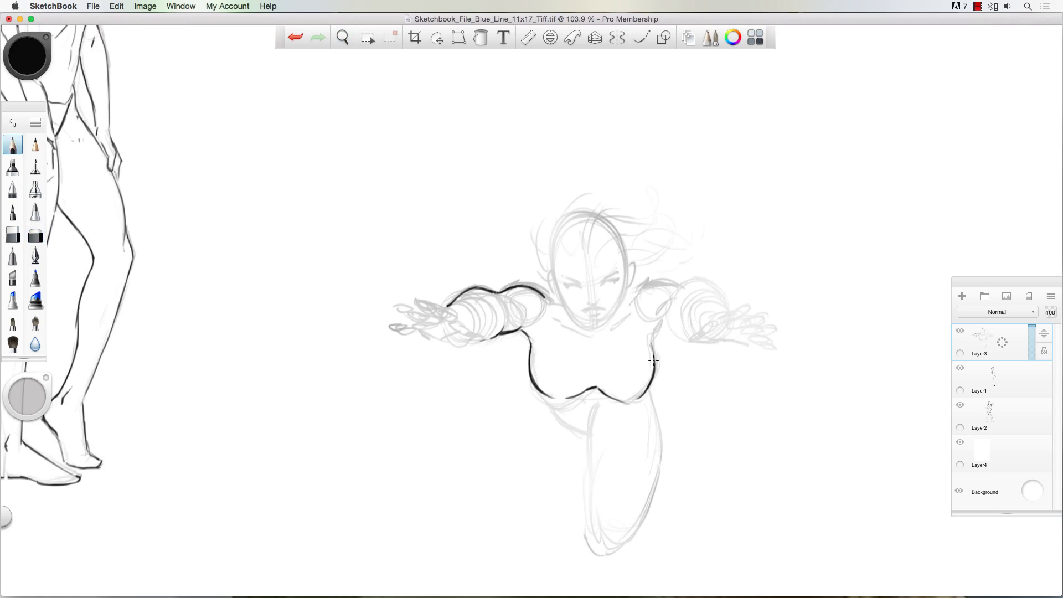
- Outline the flying figure's opposite shoulder, forearm and spread hand, and mark the neckline
{"action": "left_click_drag", "start_coordinate": [681, 287], "coordinate": [736, 311]}
{"action": "left_click_drag", "start_coordinate": [655, 328], "coordinate": [687, 340]}
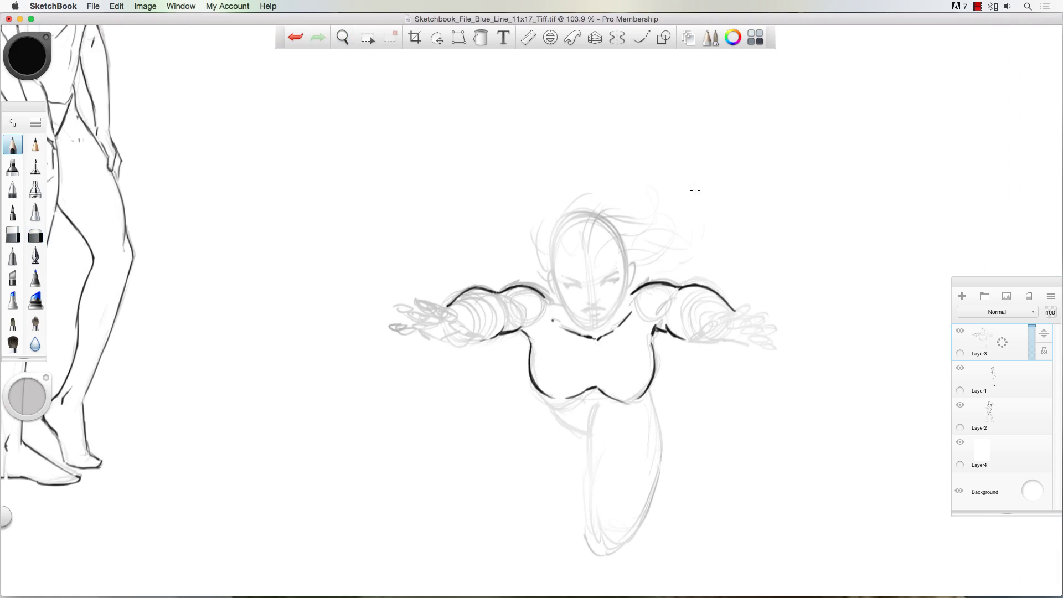
{"action": "left_click_drag", "start_coordinate": [749, 311], "coordinate": [736, 319]}
{"action": "left_click_drag", "start_coordinate": [741, 320], "coordinate": [754, 341]}
{"action": "mouse_move", "coordinate": [724, 317]}
{"action": "left_mouse_down"}
{"action": "mouse_move", "coordinate": [685, 338]}
{"action": "mouse_move", "coordinate": [703, 340]}
{"action": "left_mouse_up"}
{"action": "left_click_drag", "start_coordinate": [704, 341], "coordinate": [752, 343]}
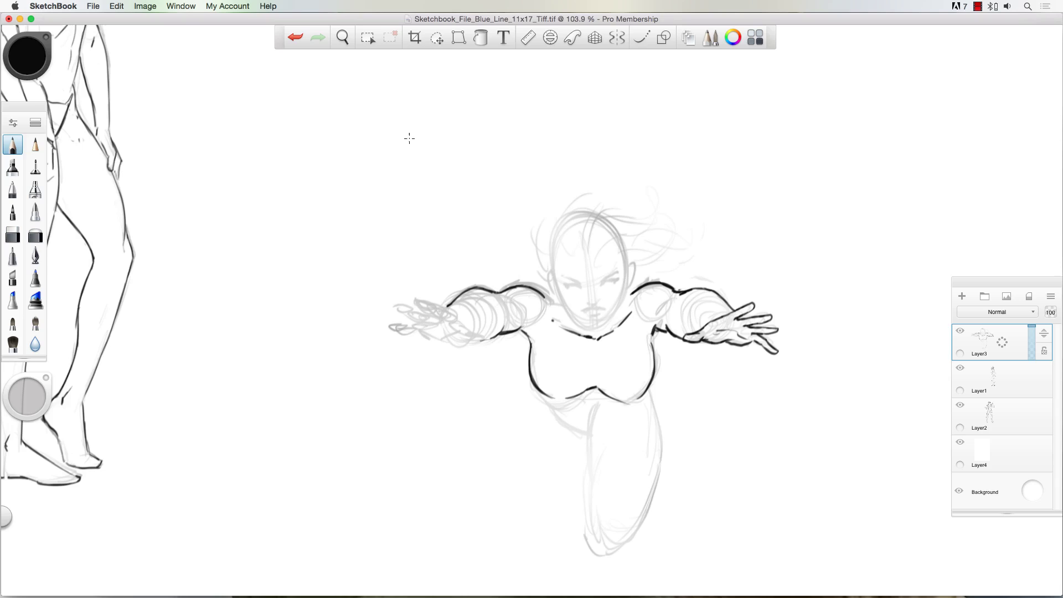
- Outline the flying figure's waist and foreshortened thigh, and hatch the shadowed hip beside it
{"action": "mouse_move", "coordinate": [564, 405]}
{"action": "left_mouse_down"}
{"action": "mouse_move", "coordinate": [622, 408]}
{"action": "mouse_move", "coordinate": [576, 402]}
{"action": "left_mouse_up"}
{"action": "left_click_drag", "start_coordinate": [588, 399], "coordinate": [645, 396]}
{"action": "left_click_drag", "start_coordinate": [587, 435], "coordinate": [640, 540]}
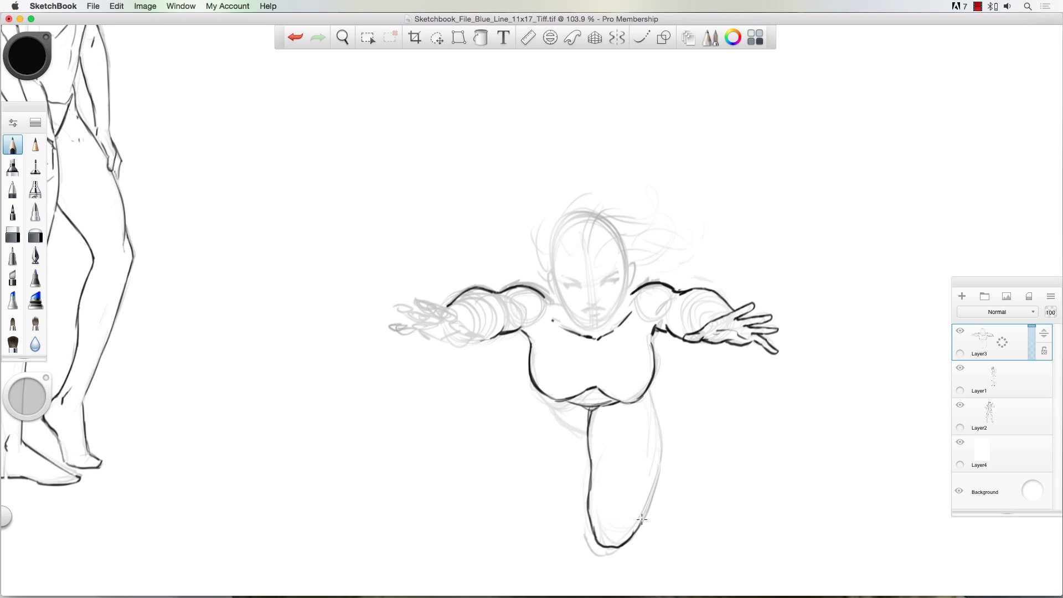
{"action": "left_click_drag", "start_coordinate": [651, 392], "coordinate": [632, 536]}
{"action": "left_click_drag", "start_coordinate": [620, 514], "coordinate": [607, 530]}
{"action": "left_click_drag", "start_coordinate": [551, 400], "coordinate": [588, 435]}
- Outline the remaining spread hand and pencil the flying figure's brows, eyes, nose and mouth
{"action": "mouse_move", "coordinate": [500, 305]}
{"action": "left_mouse_down"}
{"action": "mouse_move", "coordinate": [499, 314]}
{"action": "mouse_move", "coordinate": [391, 307]}
{"action": "left_mouse_up"}
{"action": "left_click_drag", "start_coordinate": [392, 311], "coordinate": [488, 342]}
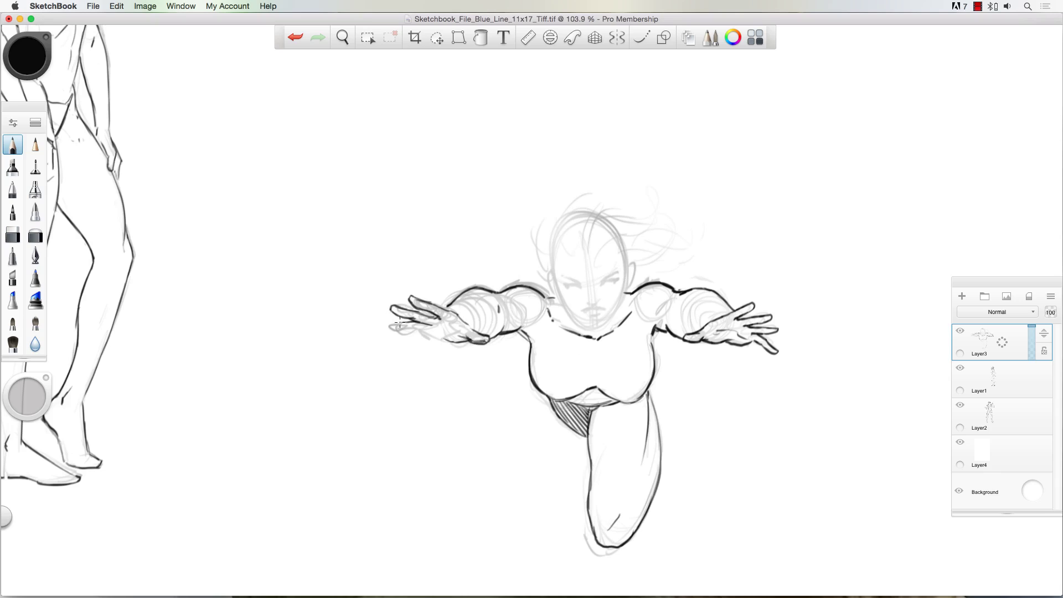
{"action": "left_click_drag", "start_coordinate": [382, 328], "coordinate": [427, 324]}
{"action": "left_click_drag", "start_coordinate": [381, 342], "coordinate": [424, 341]}
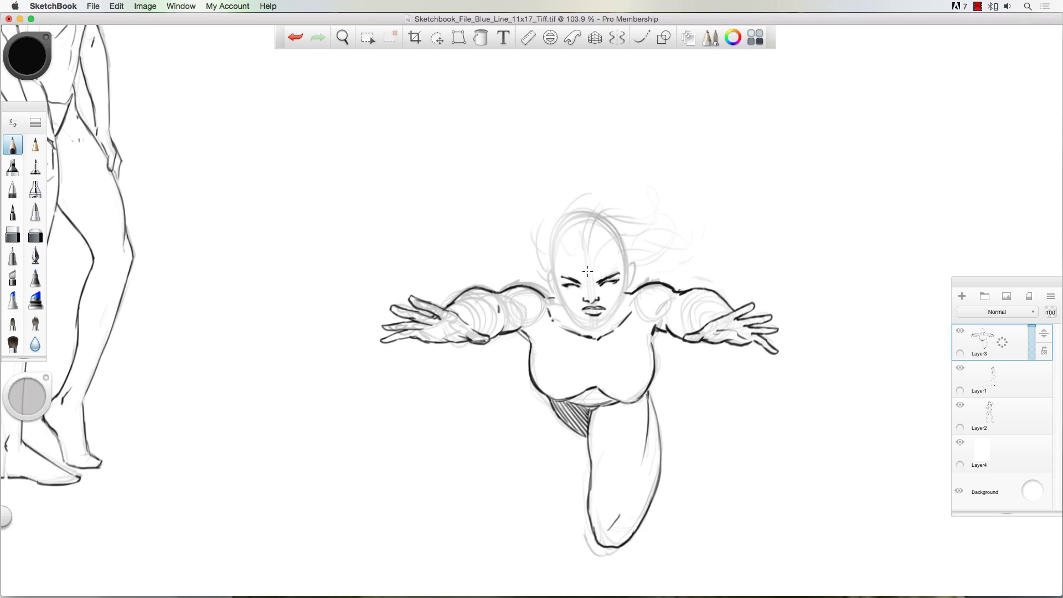
- Lasso the flying figure's nose and mouth and adjust their placement on the face
{"action": "left_click", "coordinate": [437, 38]}
{"action": "left_click_drag", "start_coordinate": [577, 294], "coordinate": [578, 295]}
{"action": "left_click_drag", "start_coordinate": [593, 306], "coordinate": [592, 306]}
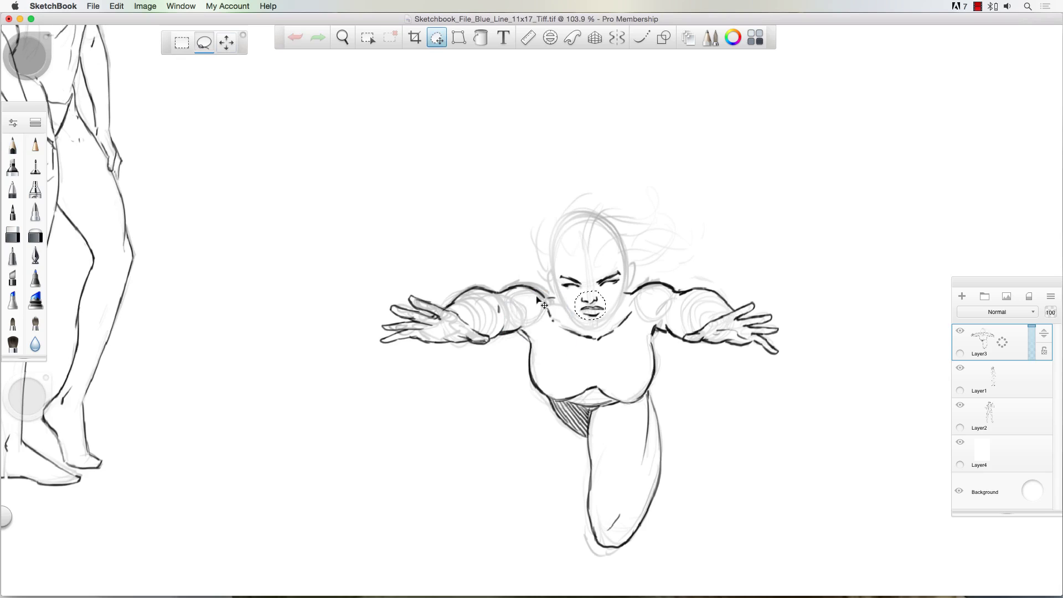
- Outline the flying figure's jaw and draw the hair strands sweeping back from the forehead and streaming to one side
{"action": "left_click", "coordinate": [12, 145]}
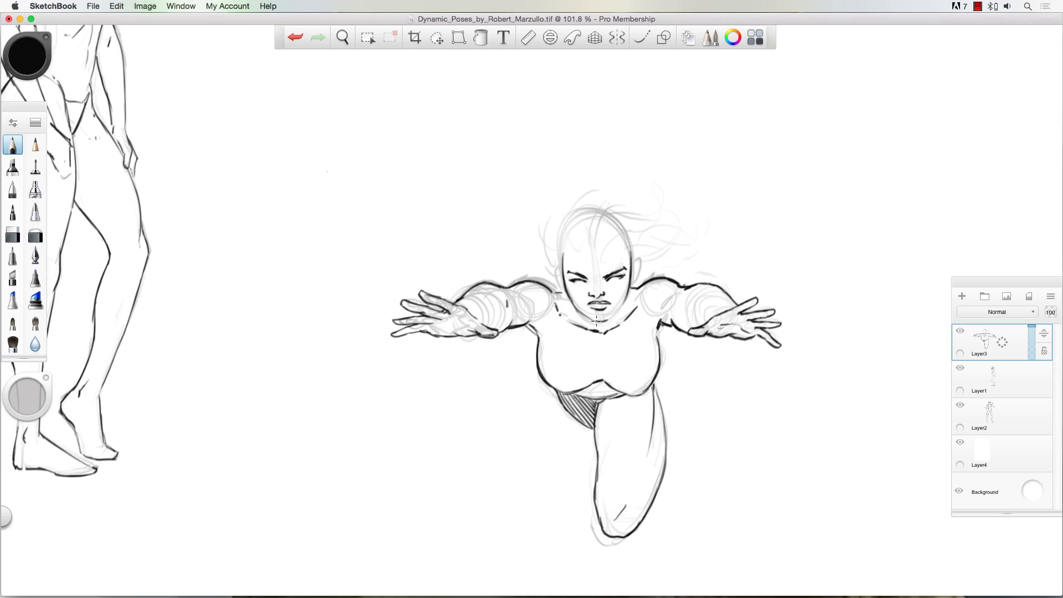
{"action": "left_click_drag", "start_coordinate": [594, 236], "coordinate": [606, 217]}
{"action": "left_click_drag", "start_coordinate": [601, 250], "coordinate": [662, 233]}
{"action": "left_click_drag", "start_coordinate": [570, 244], "coordinate": [601, 188]}
{"action": "left_click_drag", "start_coordinate": [618, 217], "coordinate": [671, 197]}
{"action": "left_click_drag", "start_coordinate": [629, 238], "coordinate": [699, 223]}
{"action": "mouse_move", "coordinate": [576, 194]}
{"action": "left_mouse_down"}
{"action": "mouse_move", "coordinate": [556, 238]}
{"action": "mouse_move", "coordinate": [561, 257]}
{"action": "left_mouse_up"}
{"action": "mouse_move", "coordinate": [544, 244]}
{"action": "left_mouse_down"}
{"action": "mouse_move", "coordinate": [562, 277]}
{"action": "mouse_move", "coordinate": [712, 260]}
{"action": "mouse_move", "coordinate": [642, 221]}
{"action": "mouse_move", "coordinate": [584, 284]}
{"action": "left_mouse_up"}
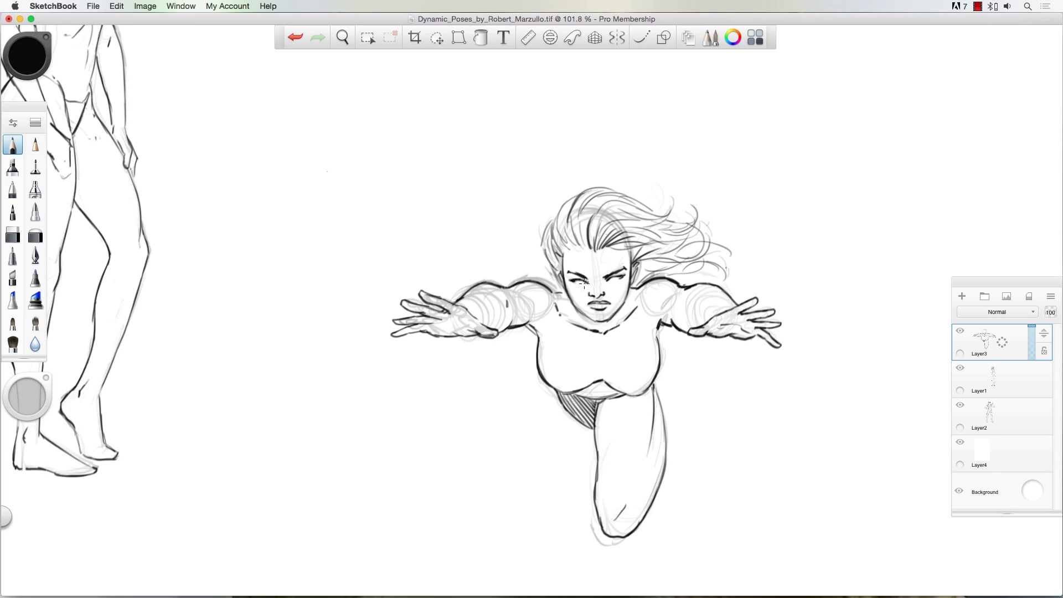
- Draw the costume line across the flying figure's chest and refine the facial features
{"action": "left_click_drag", "start_coordinate": [559, 344], "coordinate": [643, 354]}
{"action": "left_click", "coordinate": [36, 237]}
{"action": "mouse_move", "coordinate": [590, 295]}
{"action": "left_mouse_down"}
{"action": "mouse_move", "coordinate": [609, 306]}
{"action": "mouse_move", "coordinate": [583, 302]}
{"action": "mouse_move", "coordinate": [537, 322]}
{"action": "left_mouse_up"}
{"action": "scroll", "coordinate": [586, 273], "scroll_direction": "up", "scroll_amount": 2}
{"action": "left_click", "coordinate": [13, 145]}
{"action": "left_click", "coordinate": [437, 38]}
{"action": "left_click", "coordinate": [12, 146]}
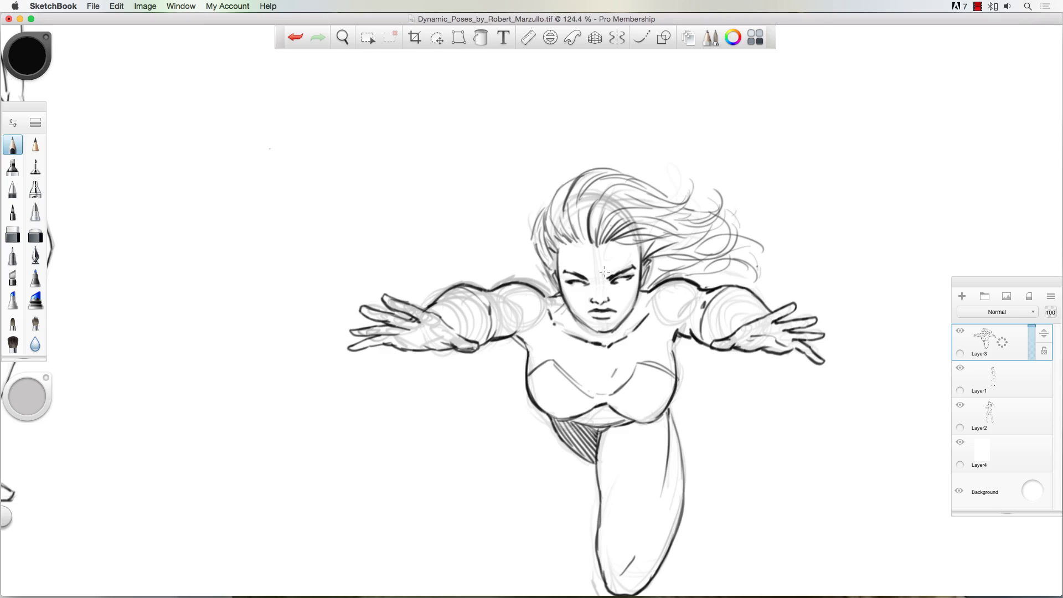
- Lasso the flying figure's hair, enlarge it slightly above the face, and deselect
{"action": "scroll", "coordinate": [501, 266], "scroll_direction": "down", "scroll_amount": 4}
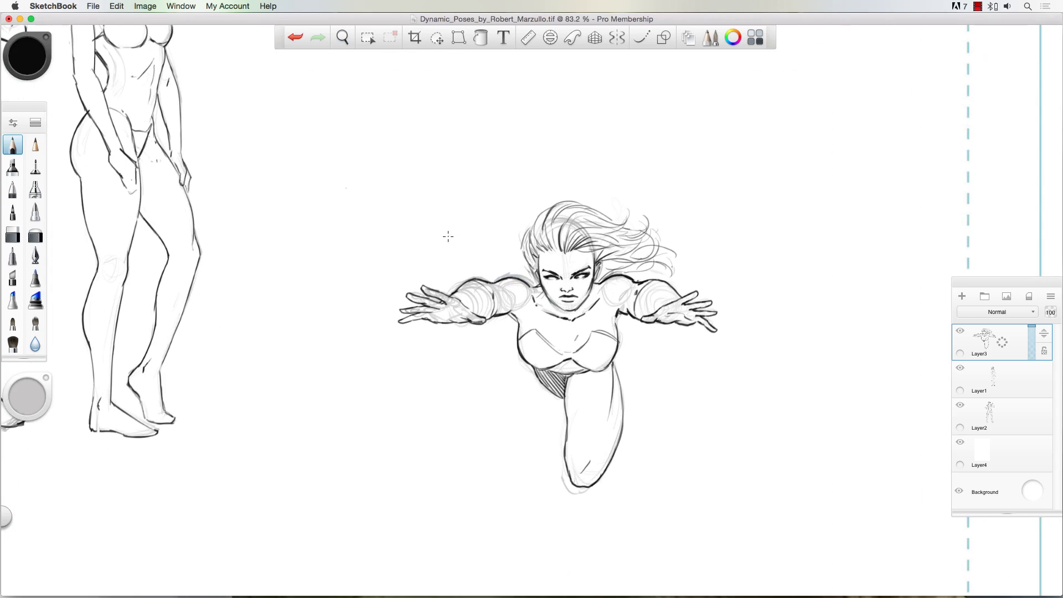
{"action": "left_click", "coordinate": [13, 234]}
{"action": "left_click", "coordinate": [437, 38]}
{"action": "mouse_move", "coordinate": [502, 200]}
{"action": "left_mouse_down"}
{"action": "mouse_move", "coordinate": [631, 273]}
{"action": "mouse_move", "coordinate": [501, 251]}
{"action": "left_mouse_up"}
{"action": "left_click_drag", "start_coordinate": [465, 255], "coordinate": [464, 247]}
{"action": "key", "text": "super+d"}
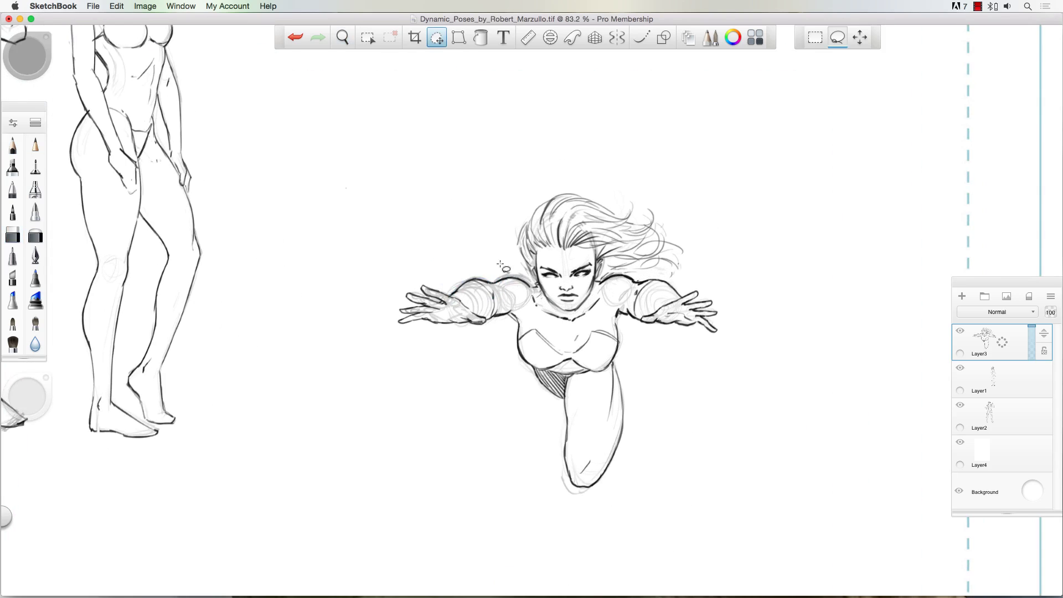
- Add hatched shading below the flying figure's chest and around the top of the thigh
{"action": "scroll", "coordinate": [610, 363], "scroll_direction": "down", "scroll_amount": 2}
{"action": "key", "text": "b"}
{"action": "left_click_drag", "start_coordinate": [608, 388], "coordinate": [597, 411]}
- Lasso the whole flying figure, move it to the upper part of the page beside the standing female, and deselect
{"action": "left_click", "coordinate": [437, 37]}
{"action": "left_click_drag", "start_coordinate": [656, 329], "coordinate": [650, 344]}
{"action": "left_click_drag", "start_coordinate": [624, 364], "coordinate": [542, 190]}
{"action": "key", "text": "super+d"}
{"action": "scroll", "coordinate": [598, 344], "scroll_direction": "down", "scroll_amount": 2}
- Add a new layer and rough in the head oval, shoulder circles and torso of a leaping male figure
{"action": "left_click", "coordinate": [13, 146]}
{"action": "scroll", "coordinate": [454, 422], "scroll_direction": "down", "scroll_amount": 1}
{"action": "left_click_drag", "start_coordinate": [407, 481], "coordinate": [425, 422]}
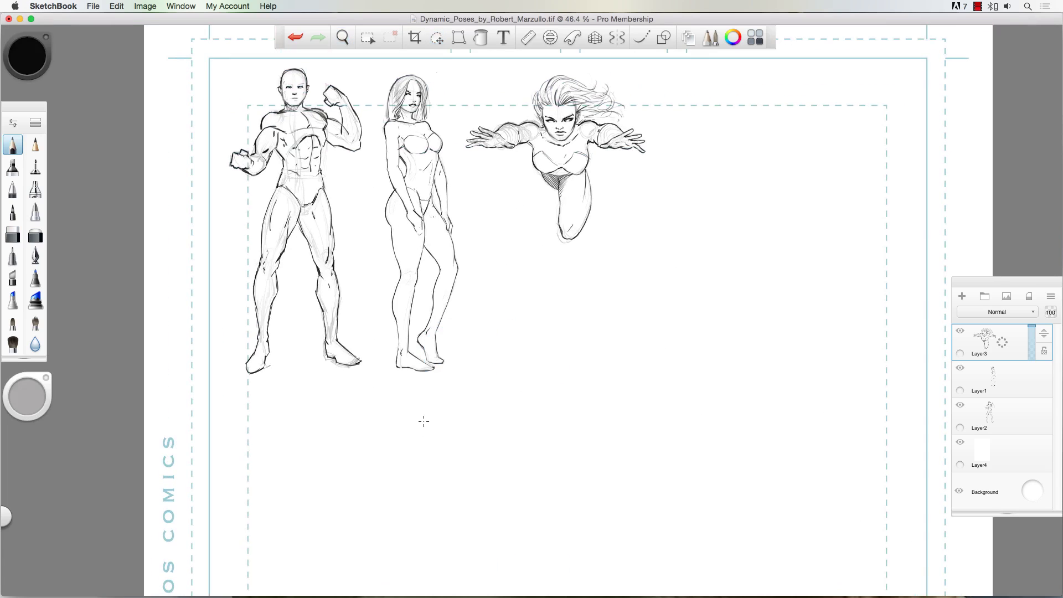
{"action": "left_click", "coordinate": [962, 296]}
{"action": "left_click_drag", "start_coordinate": [635, 295], "coordinate": [565, 247]}
{"action": "left_click_drag", "start_coordinate": [573, 292], "coordinate": [580, 336]}
{"action": "mouse_move", "coordinate": [541, 350]}
{"action": "left_mouse_down"}
{"action": "mouse_move", "coordinate": [570, 316]}
{"action": "mouse_move", "coordinate": [609, 302]}
{"action": "mouse_move", "coordinate": [551, 352]}
{"action": "mouse_move", "coordinate": [618, 365]}
{"action": "mouse_move", "coordinate": [586, 398]}
{"action": "left_mouse_up"}
{"action": "left_click_drag", "start_coordinate": [607, 378], "coordinate": [594, 429]}
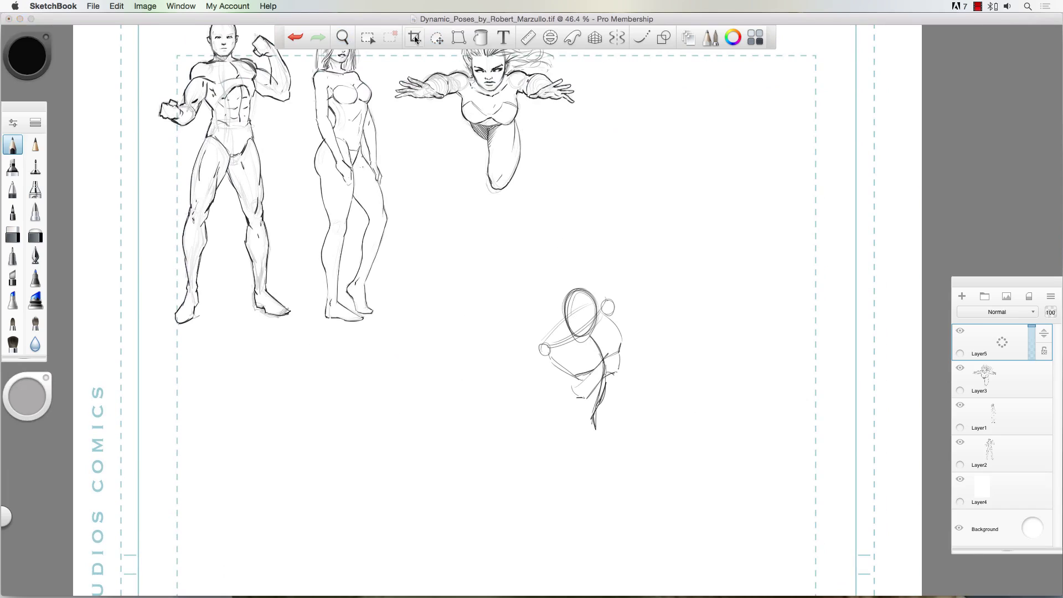
- Lasso the male figure's head oval and shift it toward the near shoulder
{"action": "left_click", "coordinate": [437, 37]}
{"action": "left_click_drag", "start_coordinate": [584, 281], "coordinate": [580, 283]}
{"action": "left_click_drag", "start_coordinate": [498, 308], "coordinate": [489, 302]}
- Rough in the male figure's neck, chest and shoulders, and both arms ending in fists
{"action": "left_click", "coordinate": [13, 145]}
{"action": "left_click_drag", "start_coordinate": [548, 348], "coordinate": [585, 339]}
{"action": "mouse_move", "coordinate": [588, 334]}
{"action": "left_mouse_down"}
{"action": "mouse_move", "coordinate": [602, 319]}
{"action": "mouse_move", "coordinate": [598, 424]}
{"action": "left_mouse_up"}
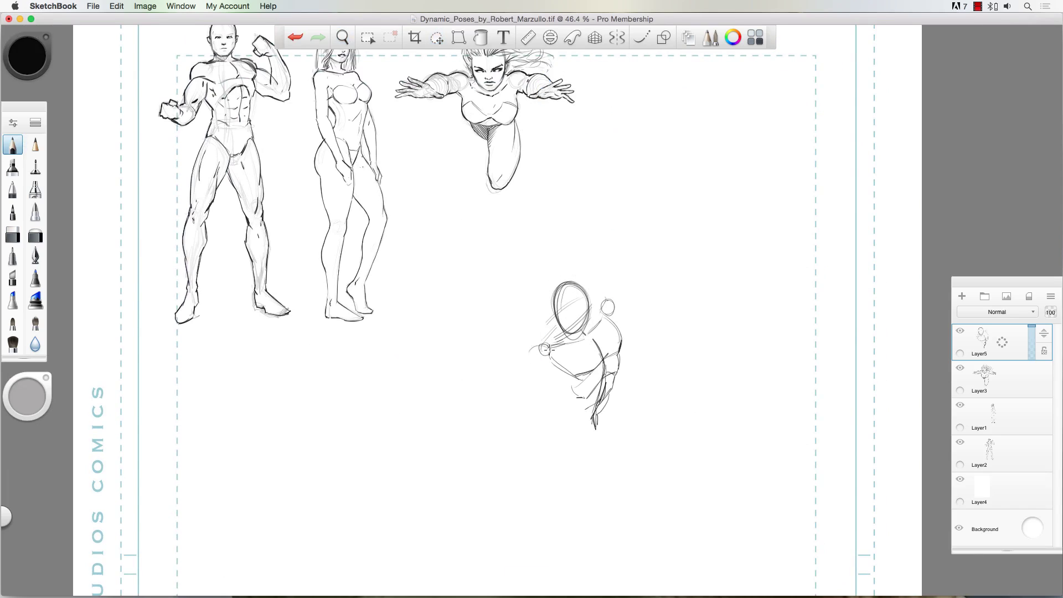
{"action": "mouse_move", "coordinate": [538, 354]}
{"action": "left_mouse_down"}
{"action": "mouse_move", "coordinate": [612, 332]}
{"action": "mouse_move", "coordinate": [534, 355]}
{"action": "mouse_move", "coordinate": [527, 474]}
{"action": "left_mouse_up"}
{"action": "left_click_drag", "start_coordinate": [621, 344], "coordinate": [680, 365]}
{"action": "left_click_drag", "start_coordinate": [551, 352], "coordinate": [488, 425]}
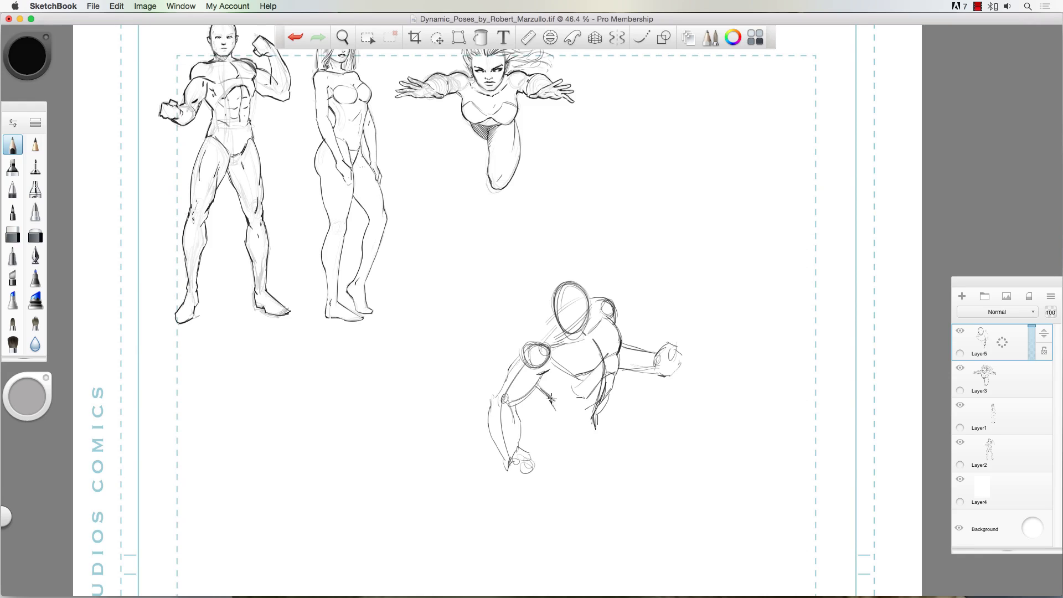
- Rough in the male figure's waist and abdomen, and add guidelines for the face inside the head oval
{"action": "left_click_drag", "start_coordinate": [551, 398], "coordinate": [556, 419]}
{"action": "mouse_move", "coordinate": [541, 419]}
{"action": "left_mouse_down"}
{"action": "mouse_move", "coordinate": [594, 428]}
{"action": "mouse_move", "coordinate": [577, 464]}
{"action": "left_mouse_up"}
{"action": "left_click_drag", "start_coordinate": [608, 417], "coordinate": [580, 461]}
{"action": "left_click_drag", "start_coordinate": [553, 293], "coordinate": [586, 310]}
{"action": "mouse_move", "coordinate": [567, 286]}
{"action": "left_mouse_down"}
{"action": "mouse_move", "coordinate": [571, 336]}
{"action": "mouse_move", "coordinate": [588, 318]}
{"action": "left_mouse_up"}
{"action": "left_click_drag", "start_coordinate": [551, 296], "coordinate": [571, 339]}
- Rough in the male figure's raised front thigh and knee, and move the whole sketch higher on the page
{"action": "left_click_drag", "start_coordinate": [594, 494], "coordinate": [601, 513]}
{"action": "left_click_drag", "start_coordinate": [536, 435], "coordinate": [580, 524]}
{"action": "key", "text": "v"}
{"action": "left_click_drag", "start_coordinate": [515, 333], "coordinate": [551, 243]}
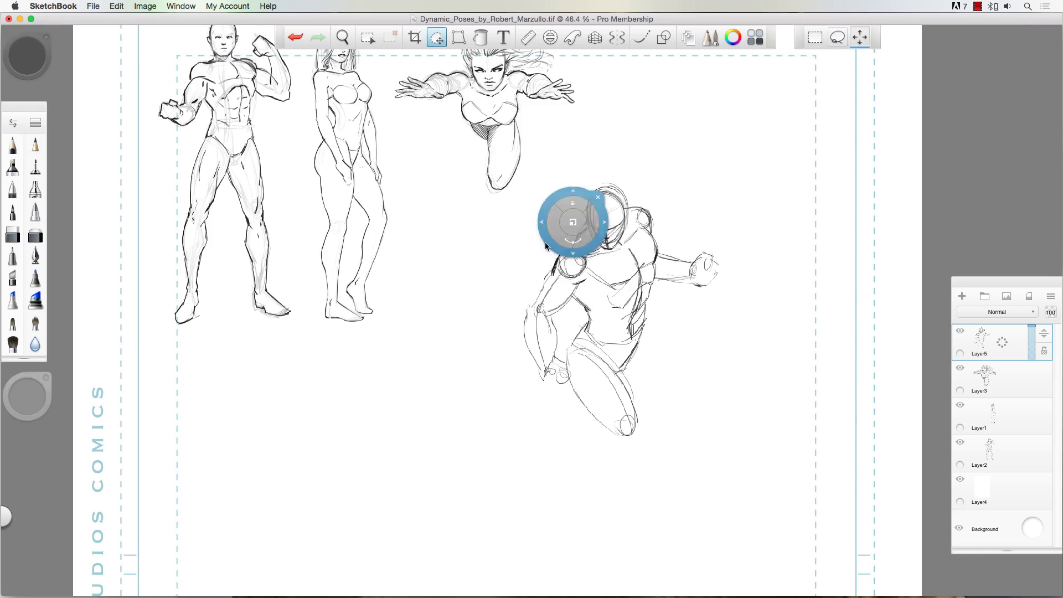
{"action": "key", "text": "Return"}
- Reinforce the contours of the raised front thigh and round off its bent knee
{"action": "left_click_drag", "start_coordinate": [573, 344], "coordinate": [625, 440]}
{"action": "left_click_drag", "start_coordinate": [604, 361], "coordinate": [645, 427]}
{"action": "left_click_drag", "start_coordinate": [644, 431], "coordinate": [606, 441]}
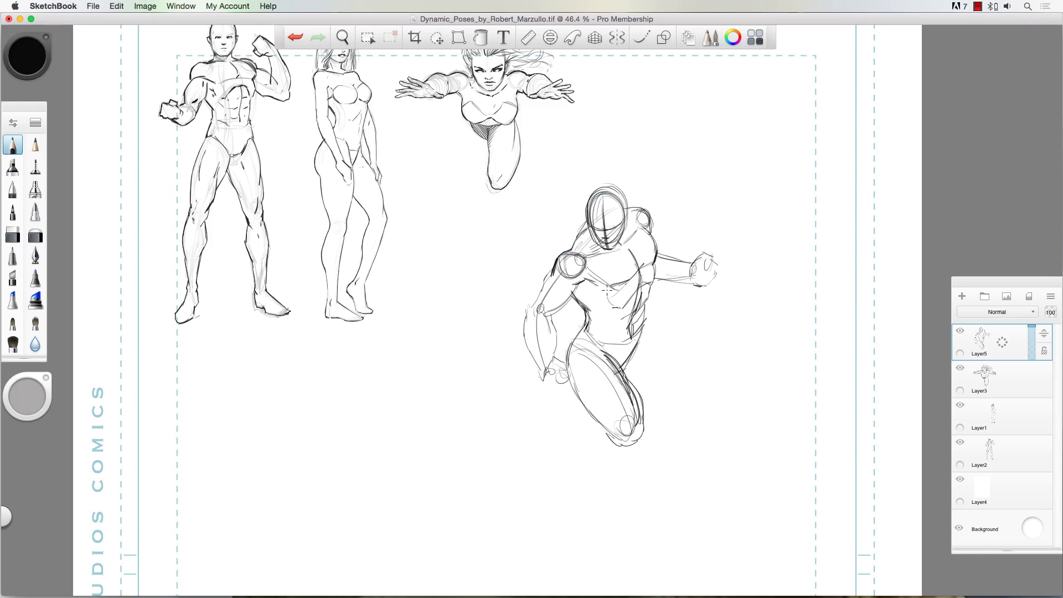
- Rough in the male figure's other leg from the knee circle through the calf to the pointed foot
{"action": "mouse_move", "coordinate": [576, 396]}
{"action": "left_mouse_down"}
{"action": "mouse_move", "coordinate": [594, 432]}
{"action": "mouse_move", "coordinate": [556, 462]}
{"action": "left_mouse_up"}
{"action": "mouse_move", "coordinate": [596, 438]}
{"action": "left_mouse_down"}
{"action": "mouse_move", "coordinate": [568, 485]}
{"action": "mouse_move", "coordinate": [542, 495]}
{"action": "left_mouse_up"}
{"action": "left_click_drag", "start_coordinate": [576, 394], "coordinate": [553, 460]}
{"action": "left_click_drag", "start_coordinate": [599, 432], "coordinate": [557, 504]}
{"action": "left_click_drag", "start_coordinate": [577, 418], "coordinate": [572, 425]}
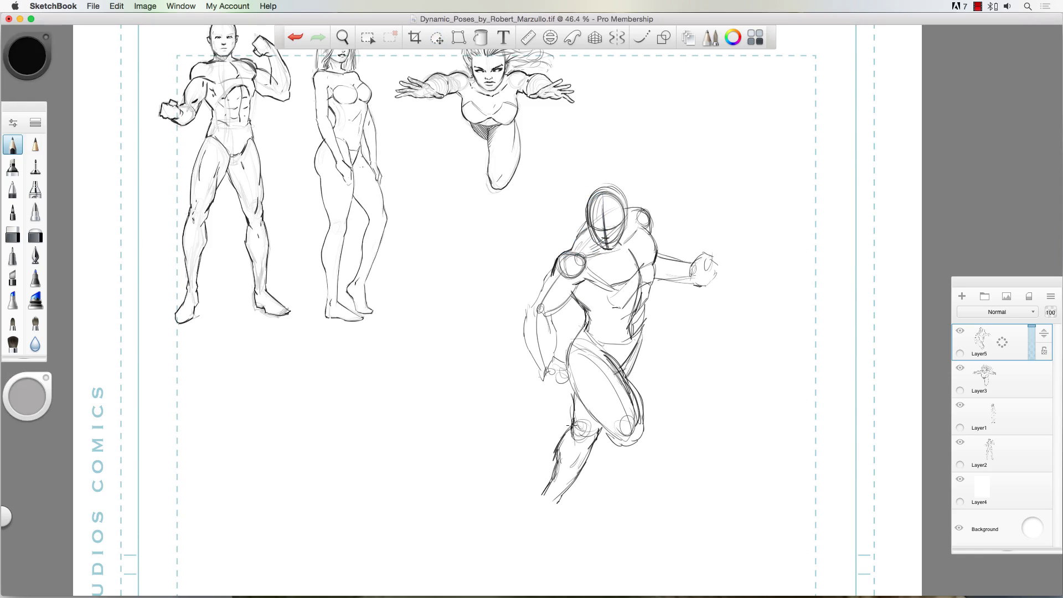
{"action": "left_click_drag", "start_coordinate": [619, 391], "coordinate": [574, 440]}
{"action": "left_click_drag", "start_coordinate": [573, 394], "coordinate": [592, 423]}
{"action": "left_click_drag", "start_coordinate": [570, 480], "coordinate": [553, 546]}
{"action": "mouse_move", "coordinate": [547, 498]}
{"action": "left_mouse_down"}
{"action": "mouse_move", "coordinate": [533, 512]}
{"action": "mouse_move", "coordinate": [548, 564]}
{"action": "mouse_move", "coordinate": [549, 517]}
{"action": "left_mouse_up"}
- Define the near fist and strengthen the muscle lines of the male figure's arms, chest, abdomen and thigh
{"action": "left_click_drag", "start_coordinate": [549, 358], "coordinate": [570, 390]}
{"action": "mouse_move", "coordinate": [532, 313]}
{"action": "left_mouse_down"}
{"action": "mouse_move", "coordinate": [581, 259]}
{"action": "mouse_move", "coordinate": [572, 252]}
{"action": "left_mouse_up"}
{"action": "left_click_drag", "start_coordinate": [553, 317], "coordinate": [556, 358]}
{"action": "left_click_drag", "start_coordinate": [626, 246], "coordinate": [640, 272]}
{"action": "left_click_drag", "start_coordinate": [659, 280], "coordinate": [692, 284]}
{"action": "left_click_drag", "start_coordinate": [588, 222], "coordinate": [625, 213]}
{"action": "left_click_drag", "start_coordinate": [602, 380], "coordinate": [619, 397]}
{"action": "left_click_drag", "start_coordinate": [604, 323], "coordinate": [616, 338]}
{"action": "left_click_drag", "start_coordinate": [590, 346], "coordinate": [612, 356]}
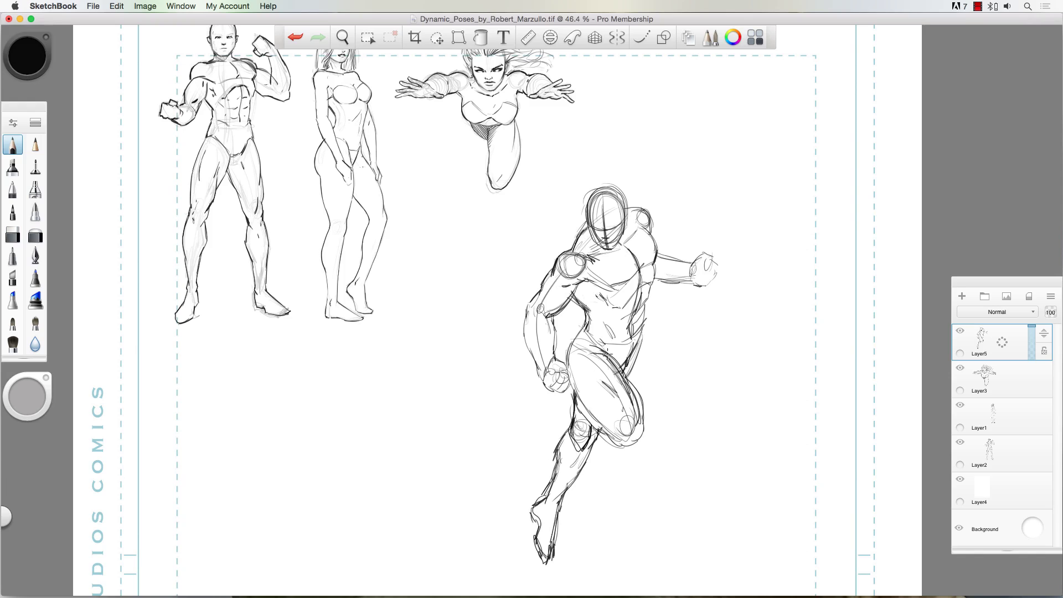
- Fade the leaping male figure's rough sketch with the soft eraser
{"action": "left_click", "coordinate": [36, 235]}
{"action": "mouse_move", "coordinate": [600, 221]}
{"action": "left_mouse_down"}
{"action": "mouse_move", "coordinate": [667, 363]}
{"action": "mouse_move", "coordinate": [615, 456]}
{"action": "mouse_move", "coordinate": [571, 429]}
{"action": "left_mouse_up"}
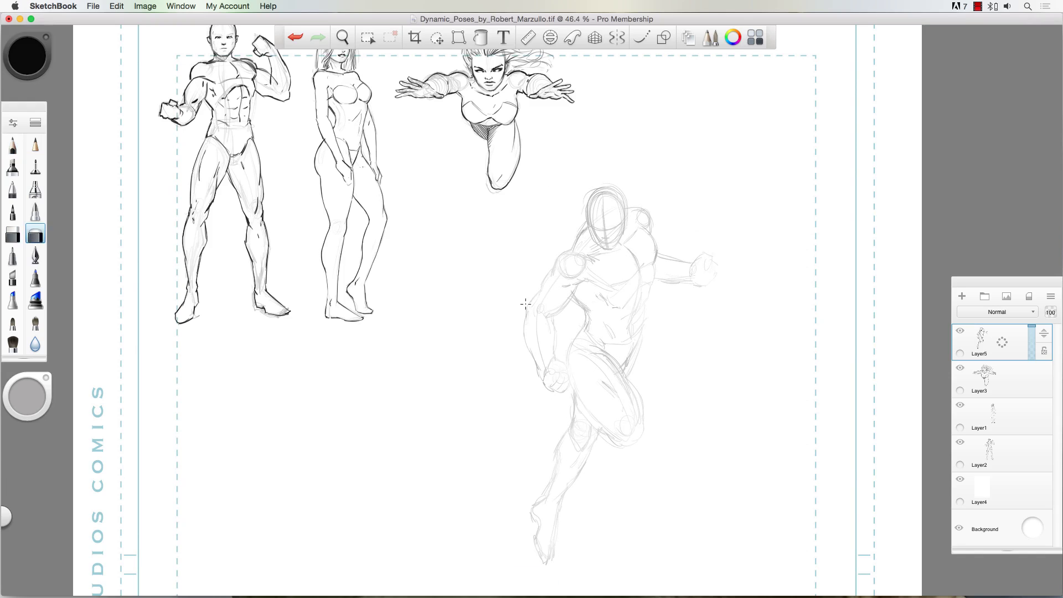
- Pencil clean contours along the leaping male figure's near arm and the side of his torso below it
{"action": "key", "text": "b"}
{"action": "left_click_drag", "start_coordinate": [569, 252], "coordinate": [552, 274]}
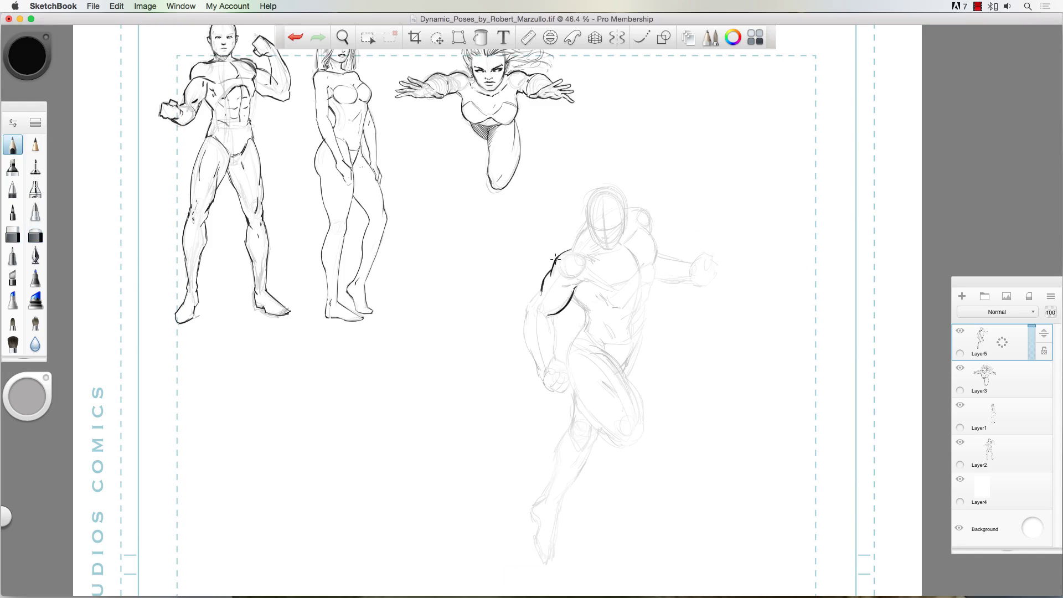
{"action": "scroll", "coordinate": [536, 266], "scroll_direction": "up", "scroll_amount": 5}
{"action": "mouse_move", "coordinate": [521, 336]}
{"action": "left_mouse_down"}
{"action": "mouse_move", "coordinate": [519, 388]}
{"action": "mouse_move", "coordinate": [541, 446]}
{"action": "left_mouse_up"}
{"action": "left_click_drag", "start_coordinate": [564, 347], "coordinate": [566, 417]}
{"action": "left_click_drag", "start_coordinate": [593, 320], "coordinate": [621, 365]}
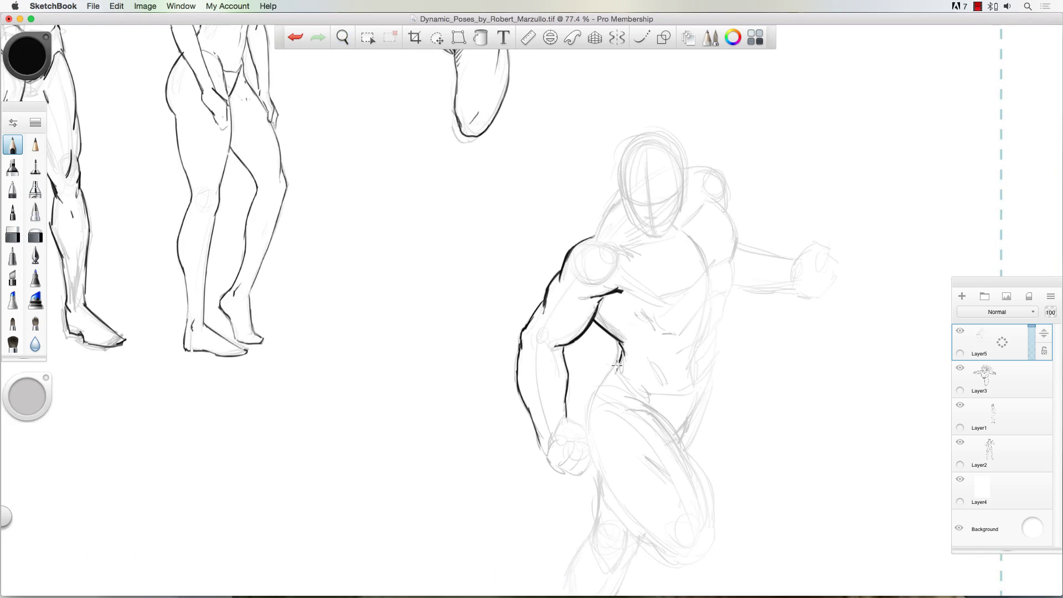
- Pencil the male figure's head, neck and far shoulder contours, the lower chest line and the far side of his torso
{"action": "left_click_drag", "start_coordinate": [597, 236], "coordinate": [621, 201]}
{"action": "mouse_move", "coordinate": [622, 151]}
{"action": "left_mouse_down"}
{"action": "mouse_move", "coordinate": [618, 176]}
{"action": "mouse_move", "coordinate": [665, 239]}
{"action": "mouse_move", "coordinate": [687, 193]}
{"action": "left_mouse_up"}
{"action": "mouse_move", "coordinate": [618, 161]}
{"action": "left_mouse_down"}
{"action": "mouse_move", "coordinate": [683, 151]}
{"action": "mouse_move", "coordinate": [686, 208]}
{"action": "left_mouse_up"}
{"action": "mouse_move", "coordinate": [689, 176]}
{"action": "left_mouse_down"}
{"action": "mouse_move", "coordinate": [733, 198]}
{"action": "mouse_move", "coordinate": [734, 216]}
{"action": "left_mouse_up"}
{"action": "left_click_drag", "start_coordinate": [726, 207], "coordinate": [712, 266]}
{"action": "mouse_move", "coordinate": [684, 288]}
{"action": "left_mouse_down"}
{"action": "mouse_move", "coordinate": [705, 269]}
{"action": "mouse_move", "coordinate": [621, 290]}
{"action": "left_mouse_up"}
{"action": "left_click_drag", "start_coordinate": [683, 327], "coordinate": [709, 268]}
{"action": "left_click_drag", "start_coordinate": [717, 293], "coordinate": [699, 360]}
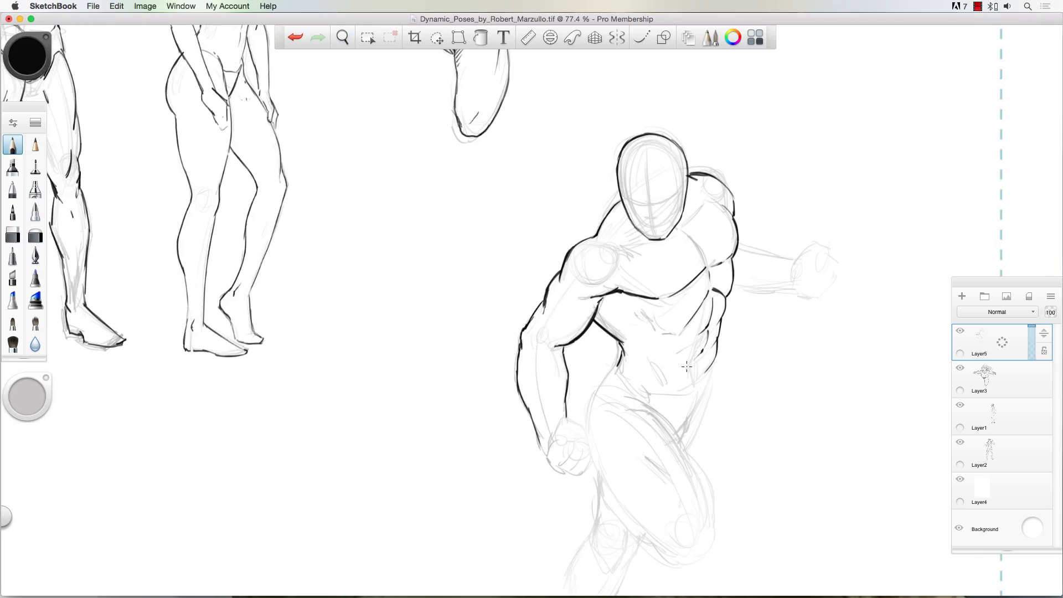
- Pencil the male figure's rib muscles and his outstretched far arm with its clenched fist
{"action": "mouse_move", "coordinate": [643, 315]}
{"action": "left_mouse_down"}
{"action": "mouse_move", "coordinate": [678, 335]}
{"action": "mouse_move", "coordinate": [662, 335]}
{"action": "left_mouse_up"}
{"action": "mouse_move", "coordinate": [686, 233]}
{"action": "left_mouse_down"}
{"action": "mouse_move", "coordinate": [706, 265]}
{"action": "mouse_move", "coordinate": [817, 259]}
{"action": "mouse_move", "coordinate": [831, 296]}
{"action": "left_mouse_up"}
{"action": "left_click_drag", "start_coordinate": [831, 300], "coordinate": [806, 299]}
{"action": "mouse_move", "coordinate": [814, 270]}
{"action": "left_mouse_down"}
{"action": "mouse_move", "coordinate": [812, 287]}
{"action": "mouse_move", "coordinate": [830, 273]}
{"action": "left_mouse_up"}
{"action": "left_click_drag", "start_coordinate": [790, 290], "coordinate": [728, 289]}
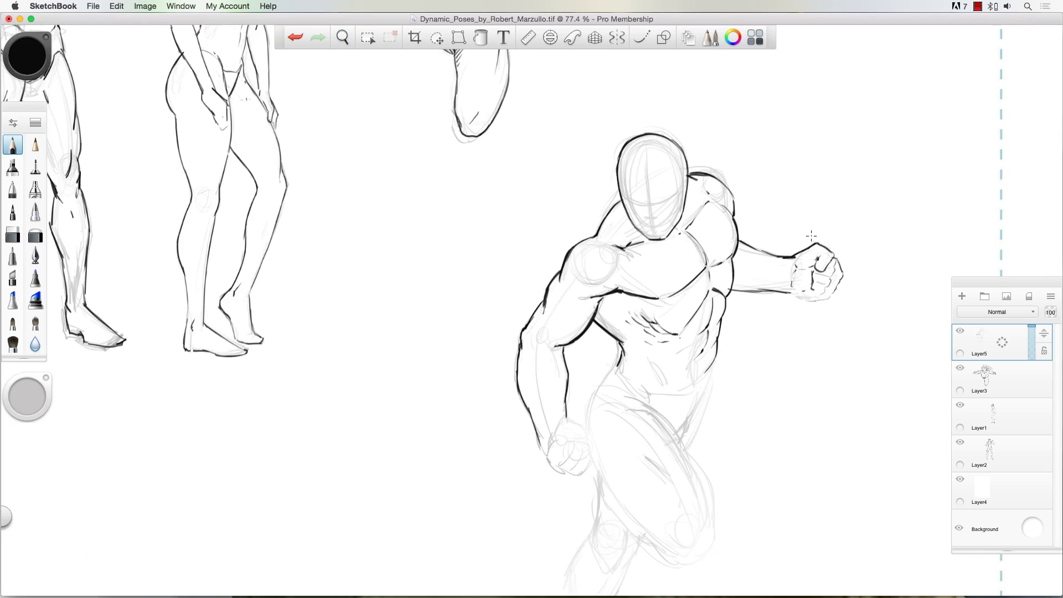
- Draw the male figure's stern face and pencil the contours of the near fist and raised thigh
{"action": "scroll", "coordinate": [572, 291], "scroll_direction": "down", "scroll_amount": 1}
{"action": "left_click_drag", "start_coordinate": [641, 168], "coordinate": [628, 174]}
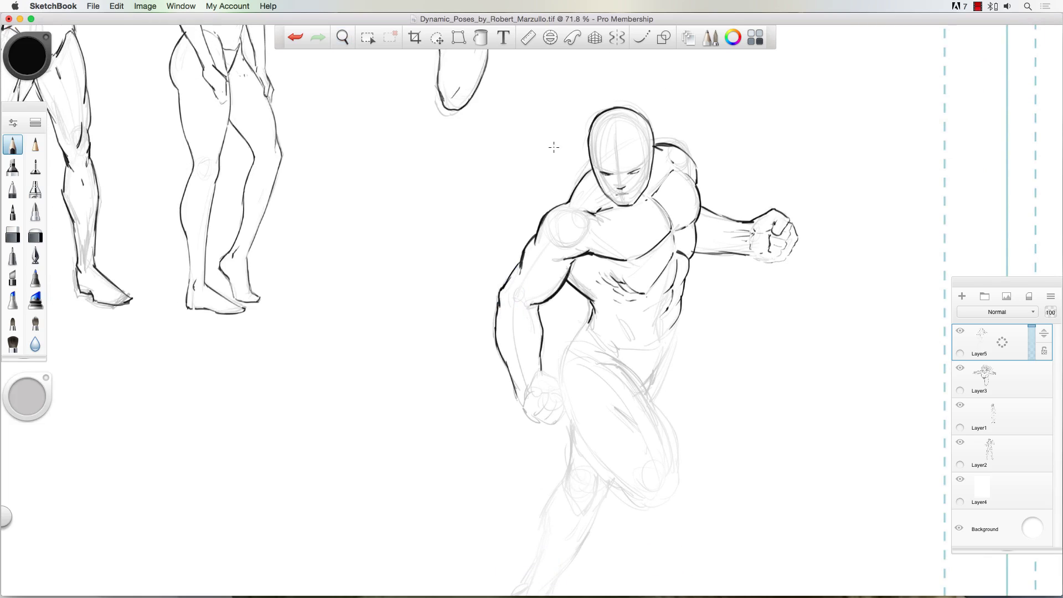
{"action": "left_click_drag", "start_coordinate": [570, 342], "coordinate": [563, 376]}
{"action": "mouse_move", "coordinate": [600, 354]}
{"action": "left_mouse_down"}
{"action": "mouse_move", "coordinate": [665, 418]}
{"action": "mouse_move", "coordinate": [657, 505]}
{"action": "left_mouse_up"}
{"action": "left_click_drag", "start_coordinate": [518, 391], "coordinate": [564, 422]}
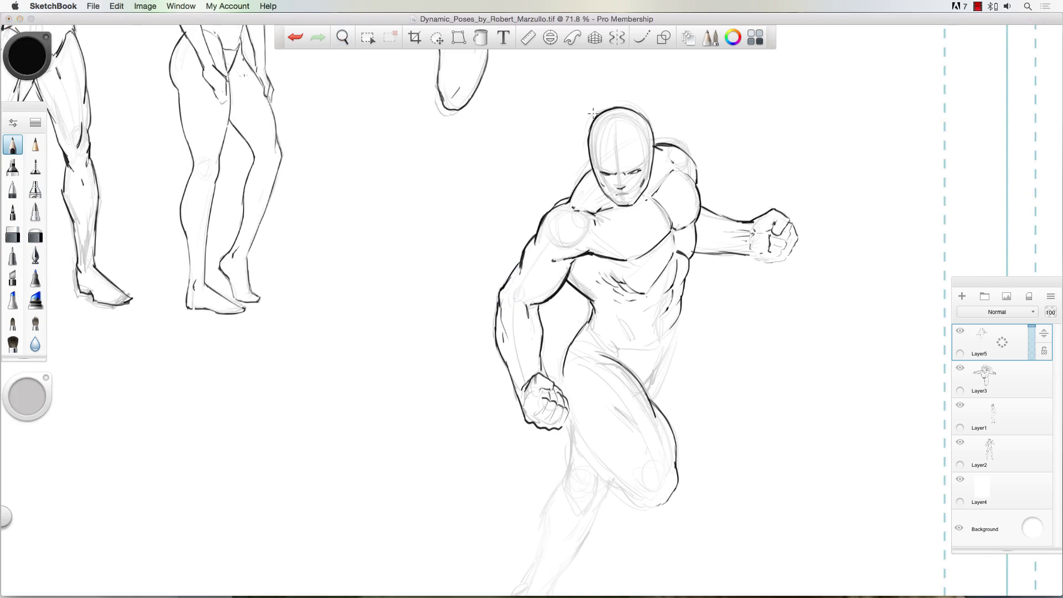
- Pencil the underside of the raised thigh, its muscle and knee lines, and the far hip contour
{"action": "left_click_drag", "start_coordinate": [563, 363], "coordinate": [625, 488]}
{"action": "left_click_drag", "start_coordinate": [615, 408], "coordinate": [642, 435]}
{"action": "left_click_drag", "start_coordinate": [652, 454], "coordinate": [645, 479]}
{"action": "left_click_drag", "start_coordinate": [621, 348], "coordinate": [619, 365]}
{"action": "left_click_drag", "start_coordinate": [675, 336], "coordinate": [656, 399]}
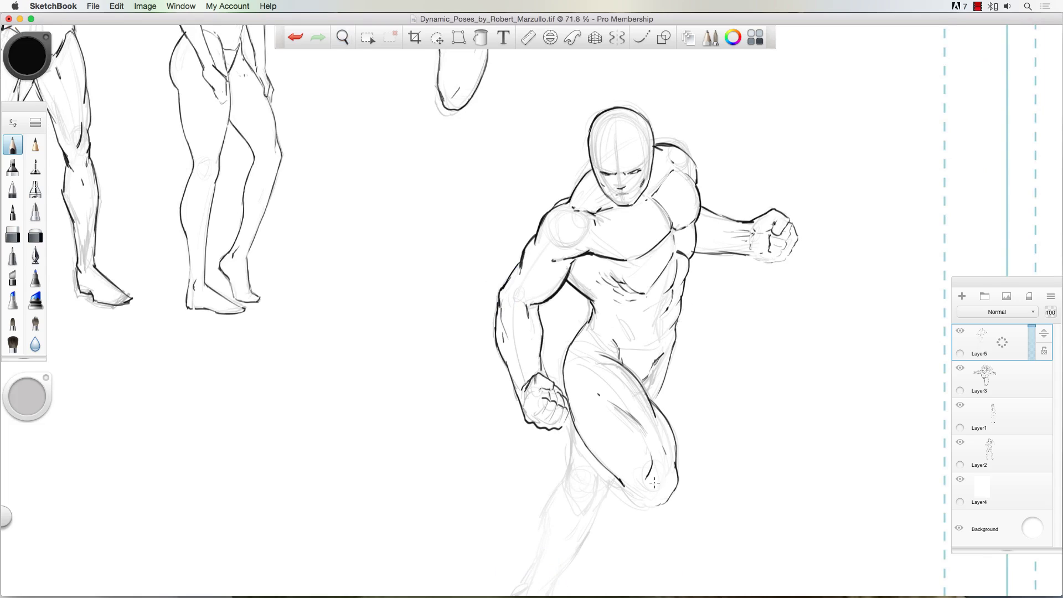
{"action": "left_click_drag", "start_coordinate": [646, 496], "coordinate": [659, 483]}
- Pencil the rear thigh behind the raised leg and strengthen the underside of the bent knee
{"action": "mouse_move", "coordinate": [573, 423]}
{"action": "left_mouse_down"}
{"action": "mouse_move", "coordinate": [564, 469]}
{"action": "mouse_move", "coordinate": [581, 508]}
{"action": "left_mouse_up"}
{"action": "left_click_drag", "start_coordinate": [580, 507], "coordinate": [600, 485]}
{"action": "left_click_drag", "start_coordinate": [661, 506], "coordinate": [638, 507]}
{"action": "left_click_drag", "start_coordinate": [590, 467], "coordinate": [638, 507]}
{"action": "mouse_move", "coordinate": [571, 410]}
{"action": "left_mouse_down"}
{"action": "mouse_move", "coordinate": [590, 466]}
{"action": "mouse_move", "coordinate": [622, 488]}
{"action": "left_mouse_up"}
{"action": "key", "text": "super+minus"}
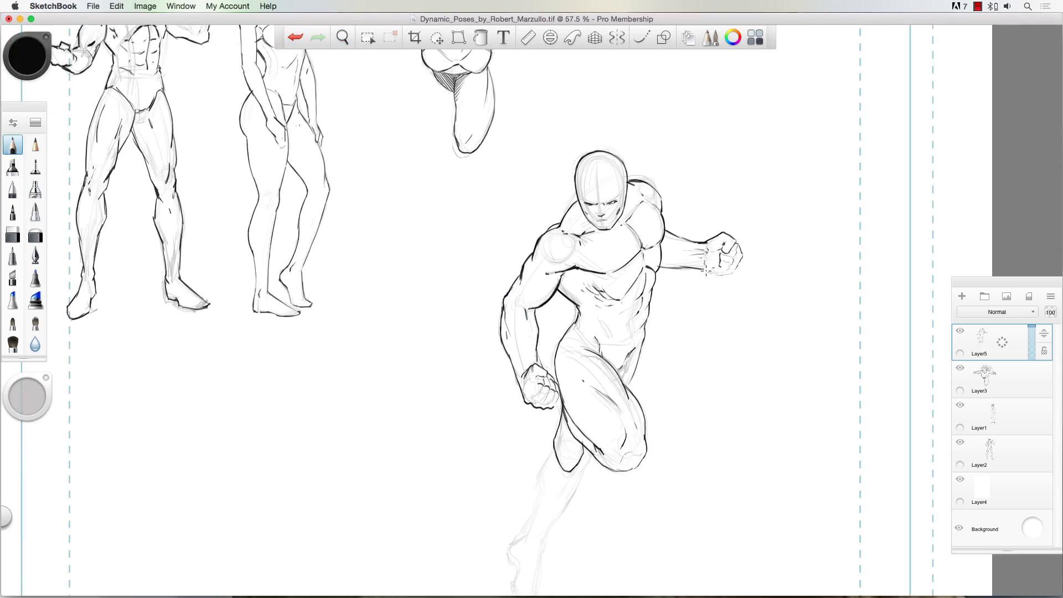
- Pencil the male figure's trailing lower leg and pointed foot, and redraw the near forearm's inner line
{"action": "left_click_drag", "start_coordinate": [529, 390], "coordinate": [530, 295]}
{"action": "left_click_drag", "start_coordinate": [559, 357], "coordinate": [530, 438]}
{"action": "mouse_move", "coordinate": [598, 360]}
{"action": "left_mouse_down"}
{"action": "mouse_move", "coordinate": [548, 446]}
{"action": "mouse_move", "coordinate": [526, 441]}
{"action": "mouse_move", "coordinate": [530, 502]}
{"action": "left_mouse_up"}
{"action": "mouse_move", "coordinate": [529, 437]}
{"action": "left_mouse_down"}
{"action": "mouse_move", "coordinate": [516, 469]}
{"action": "mouse_move", "coordinate": [527, 518]}
{"action": "left_mouse_up"}
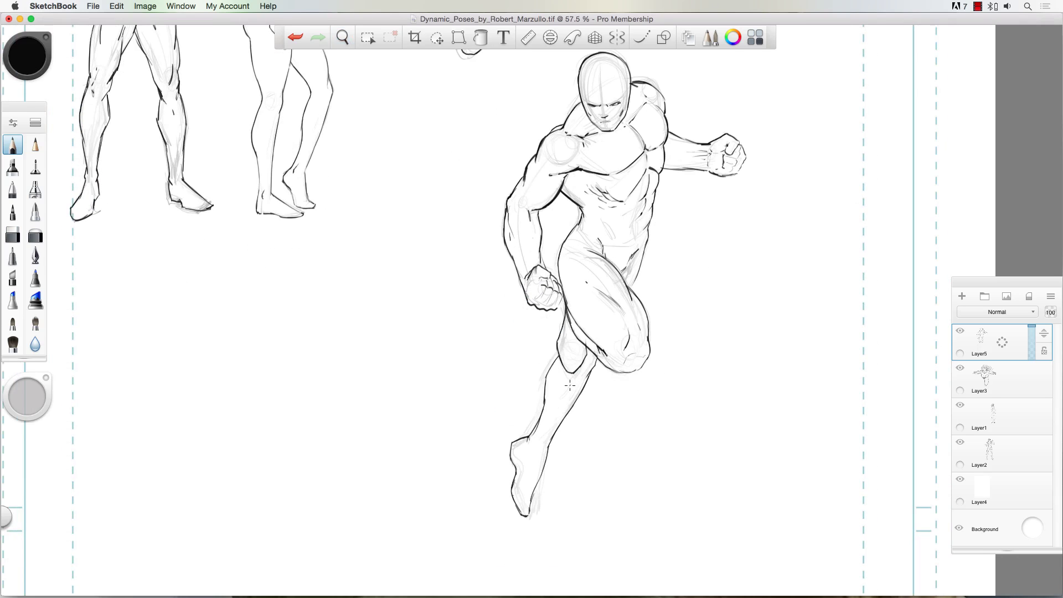
{"action": "left_click_drag", "start_coordinate": [575, 381], "coordinate": [533, 443]}
{"action": "left_click_drag", "start_coordinate": [543, 241], "coordinate": [543, 265]}
{"action": "key", "text": "super+z"}
{"action": "left_click_drag", "start_coordinate": [540, 209], "coordinate": [543, 252]}
- Move the finished leaping figure up into the top row beside the flying woman
{"action": "scroll", "coordinate": [475, 261], "scroll_direction": "down", "scroll_amount": 3}
{"action": "key", "text": "v"}
{"action": "mouse_move", "coordinate": [467, 209]}
{"action": "left_mouse_down"}
{"action": "mouse_move", "coordinate": [488, 106]}
{"action": "mouse_move", "coordinate": [488, 126]}
{"action": "left_mouse_up"}
{"action": "key", "text": "b"}
{"action": "left_click_drag", "start_coordinate": [403, 481], "coordinate": [422, 450]}
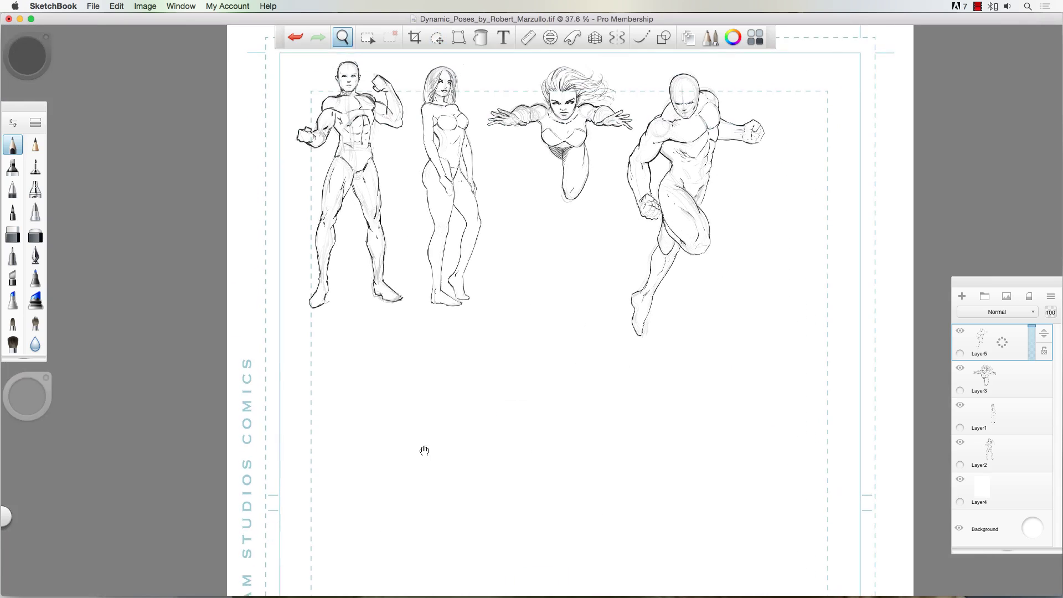
- Add a new layer and rough in a female back-view figure's head, shoulder line, curved spine and waist below the row
{"action": "left_click_drag", "start_coordinate": [451, 324], "coordinate": [478, 233]}
{"action": "left_click", "coordinate": [962, 296]}
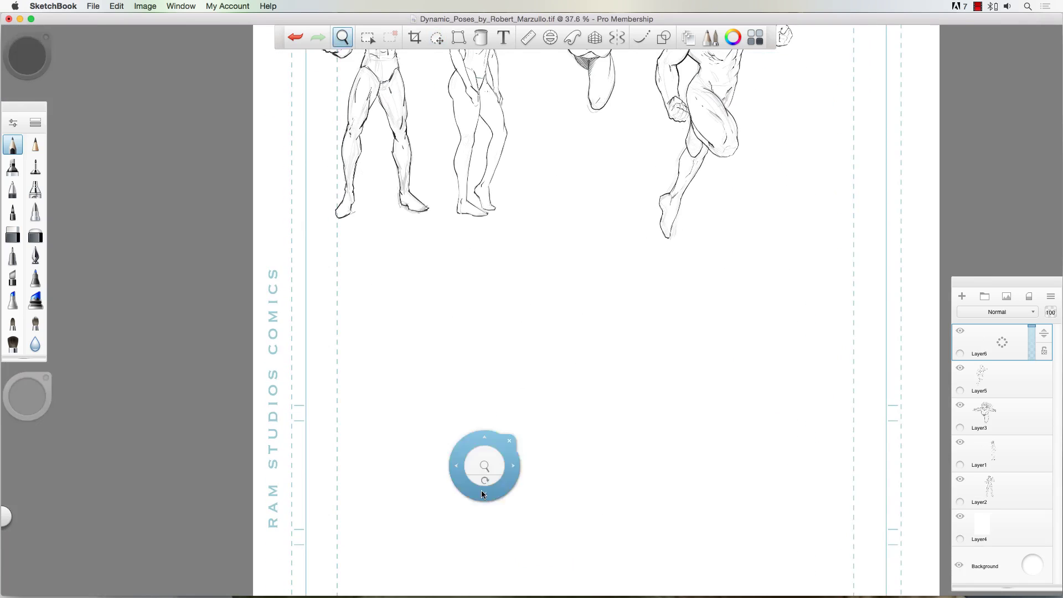
{"action": "left_click_drag", "start_coordinate": [481, 491], "coordinate": [508, 402]}
{"action": "mouse_move", "coordinate": [564, 228]}
{"action": "left_mouse_down"}
{"action": "mouse_move", "coordinate": [543, 254]}
{"action": "mouse_move", "coordinate": [554, 266]}
{"action": "left_mouse_up"}
{"action": "mouse_move", "coordinate": [524, 285]}
{"action": "left_mouse_down"}
{"action": "mouse_move", "coordinate": [586, 276]}
{"action": "mouse_move", "coordinate": [588, 286]}
{"action": "left_mouse_up"}
{"action": "mouse_move", "coordinate": [543, 274]}
{"action": "left_mouse_down"}
{"action": "mouse_move", "coordinate": [558, 357]}
{"action": "mouse_move", "coordinate": [544, 389]}
{"action": "left_mouse_up"}
{"action": "left_click_drag", "start_coordinate": [509, 302], "coordinate": [525, 331]}
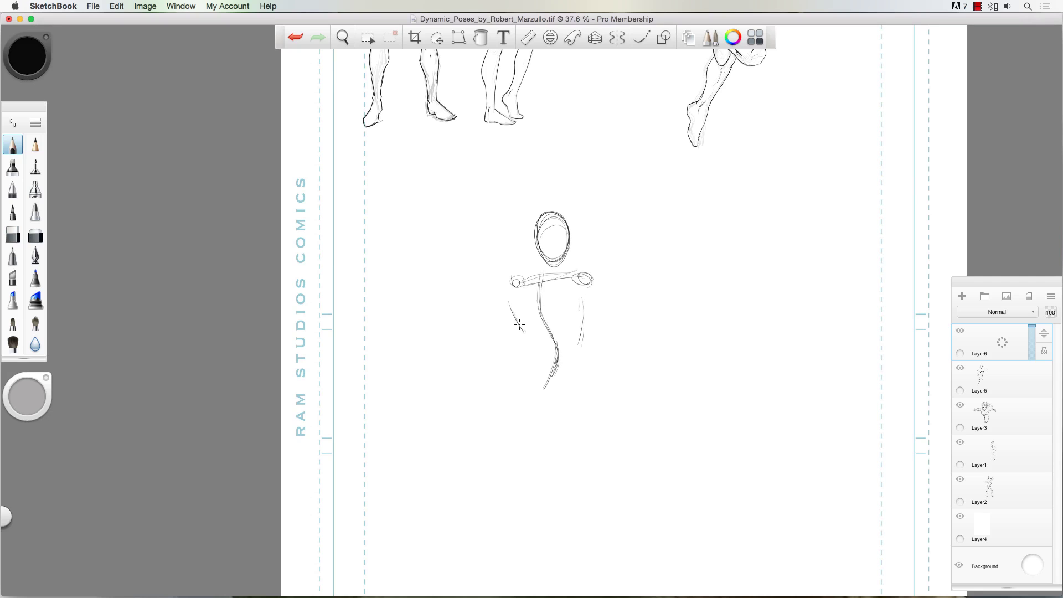
- Rough in the female figure's torso sides, hips, raised bent arm and lowered straight arm
{"action": "left_click_drag", "start_coordinate": [582, 298], "coordinate": [580, 360]}
{"action": "left_click_drag", "start_coordinate": [537, 346], "coordinate": [500, 403]}
{"action": "left_click_drag", "start_coordinate": [530, 372], "coordinate": [492, 422]}
{"action": "left_click_drag", "start_coordinate": [581, 352], "coordinate": [576, 432]}
{"action": "left_click_drag", "start_coordinate": [496, 398], "coordinate": [502, 438]}
{"action": "left_click_drag", "start_coordinate": [586, 279], "coordinate": [611, 348]}
{"action": "left_click_drag", "start_coordinate": [515, 283], "coordinate": [488, 335]}
{"action": "mouse_move", "coordinate": [487, 334]}
{"action": "left_mouse_down"}
{"action": "mouse_move", "coordinate": [490, 246]}
{"action": "mouse_move", "coordinate": [497, 255]}
{"action": "left_mouse_up"}
{"action": "left_click_drag", "start_coordinate": [592, 299], "coordinate": [642, 428]}
- Scale down the female gesture sketch and move it up the page
{"action": "left_click", "coordinate": [437, 37]}
{"action": "mouse_move", "coordinate": [445, 132]}
{"action": "left_mouse_down"}
{"action": "mouse_move", "coordinate": [440, 157]}
{"action": "mouse_move", "coordinate": [447, 128]}
{"action": "left_mouse_up"}
{"action": "left_click", "coordinate": [470, 107]}
- Rough in the female figure's buttocks and supporting leg from the hip through the knee to the ankle
{"action": "left_click_drag", "start_coordinate": [548, 317], "coordinate": [559, 333]}
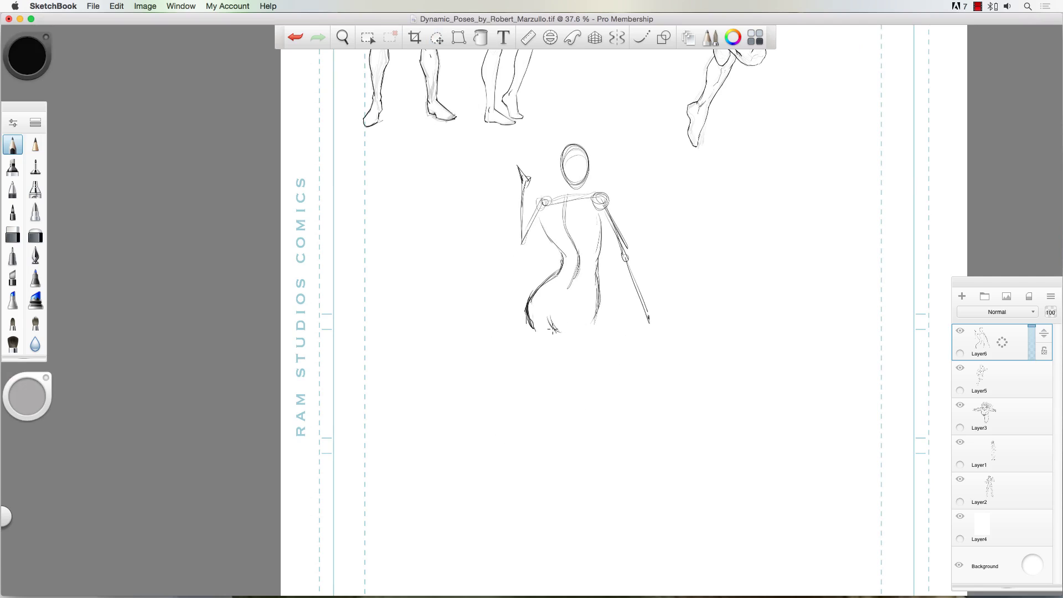
{"action": "left_click_drag", "start_coordinate": [598, 292], "coordinate": [584, 420]}
{"action": "left_click_drag", "start_coordinate": [554, 331], "coordinate": [560, 416]}
{"action": "left_click_drag", "start_coordinate": [598, 382], "coordinate": [552, 472]}
{"action": "mouse_move", "coordinate": [563, 432]}
{"action": "left_mouse_down"}
{"action": "mouse_move", "coordinate": [556, 477]}
{"action": "mouse_move", "coordinate": [576, 498]}
{"action": "left_mouse_up"}
{"action": "left_click_drag", "start_coordinate": [583, 471], "coordinate": [573, 536]}
- Flesh out the female figure's other thigh, waist and lowered arm
{"action": "mouse_move", "coordinate": [540, 320]}
{"action": "left_mouse_down"}
{"action": "mouse_move", "coordinate": [529, 341]}
{"action": "mouse_move", "coordinate": [553, 378]}
{"action": "left_mouse_up"}
{"action": "left_click_drag", "start_coordinate": [546, 214], "coordinate": [563, 272]}
{"action": "mouse_move", "coordinate": [587, 203]}
{"action": "left_mouse_down"}
{"action": "mouse_move", "coordinate": [607, 188]}
{"action": "mouse_move", "coordinate": [626, 255]}
{"action": "left_mouse_up"}
{"action": "left_click_drag", "start_coordinate": [594, 224], "coordinate": [652, 320]}
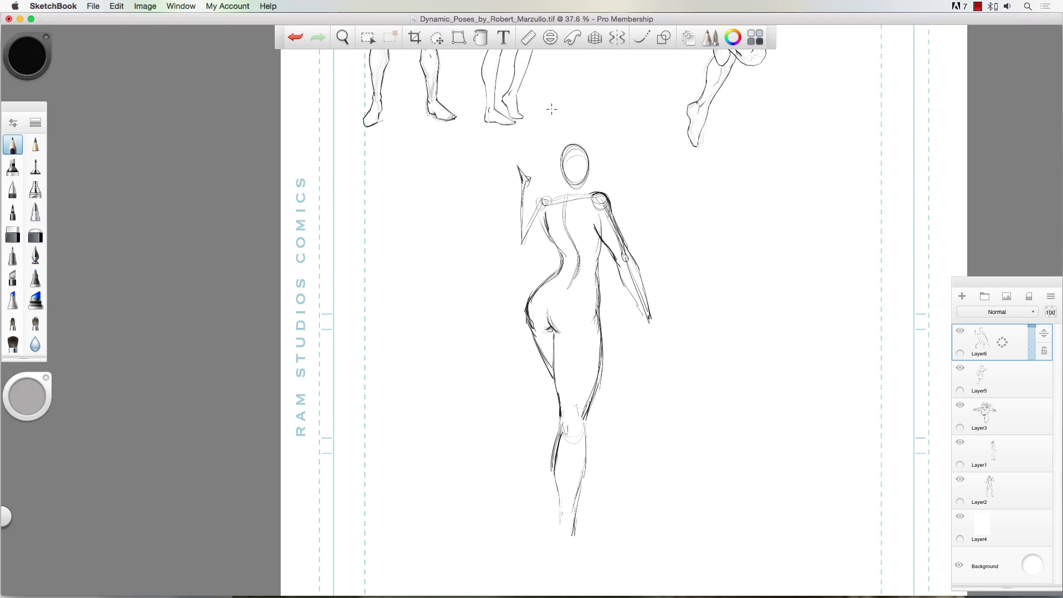
{"action": "left_click_drag", "start_coordinate": [621, 277], "coordinate": [644, 317]}
- Flesh out the raised arm with its hand around a thin upright staff, and rough in the head and neck
{"action": "left_click_drag", "start_coordinate": [549, 196], "coordinate": [526, 268]}
{"action": "mouse_move", "coordinate": [551, 232]}
{"action": "left_mouse_down"}
{"action": "mouse_move", "coordinate": [530, 277]}
{"action": "mouse_move", "coordinate": [532, 185]}
{"action": "left_mouse_up"}
{"action": "mouse_move", "coordinate": [523, 222]}
{"action": "left_mouse_down"}
{"action": "mouse_move", "coordinate": [538, 166]}
{"action": "mouse_move", "coordinate": [536, 191]}
{"action": "left_mouse_up"}
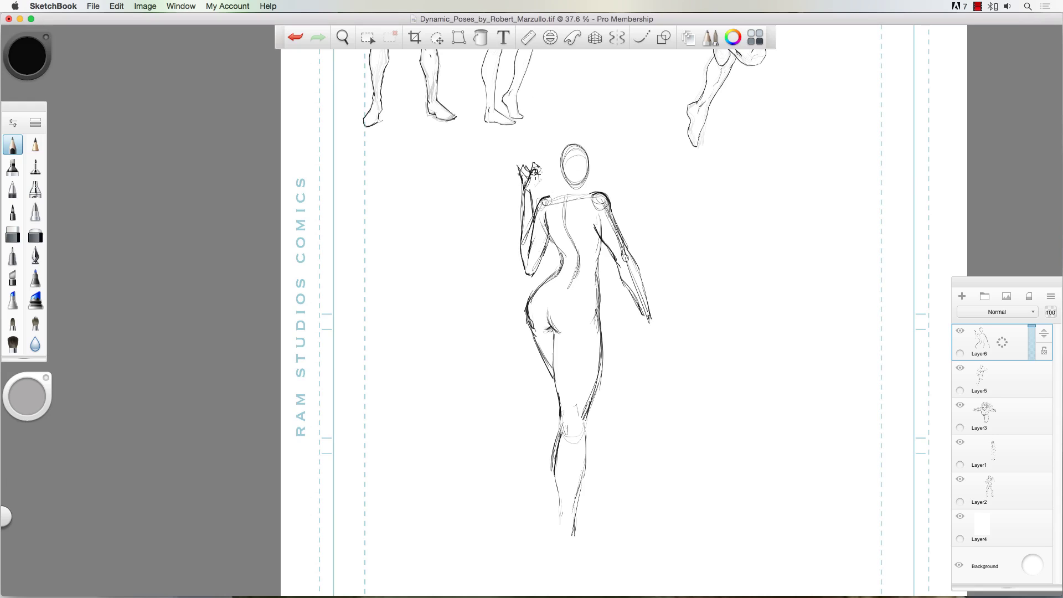
{"action": "left_click_drag", "start_coordinate": [532, 130], "coordinate": [541, 287]}
{"action": "mouse_move", "coordinate": [551, 200]}
{"action": "left_mouse_down"}
{"action": "mouse_move", "coordinate": [573, 136]}
{"action": "mouse_move", "coordinate": [575, 188]}
{"action": "left_mouse_up"}
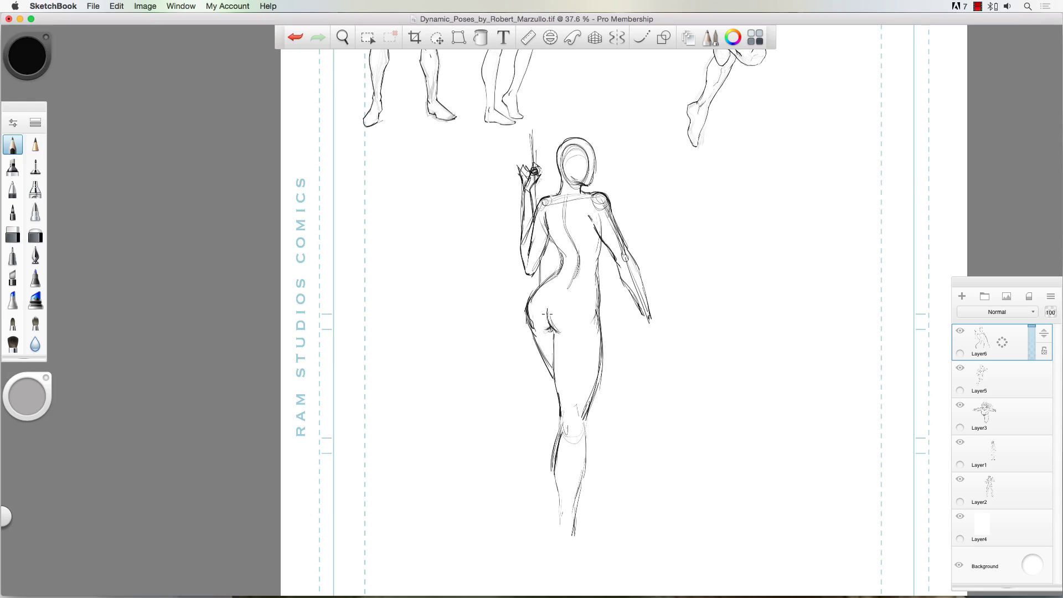
- Sketch the female figure's bikini bottom with a ring at the side, and strengthen the hip contour
{"action": "left_click_drag", "start_coordinate": [549, 282], "coordinate": [565, 294]}
{"action": "left_click_drag", "start_coordinate": [598, 307], "coordinate": [545, 330]}
{"action": "left_click_drag", "start_coordinate": [545, 286], "coordinate": [599, 295]}
{"action": "left_click_drag", "start_coordinate": [600, 302], "coordinate": [554, 332]}
{"action": "left_click_drag", "start_coordinate": [535, 283], "coordinate": [536, 327]}
{"action": "left_click_drag", "start_coordinate": [529, 314], "coordinate": [559, 333]}
- Rough in the supporting leg's calf and foot, and add light marks on the female figure's head
{"action": "left_click_drag", "start_coordinate": [564, 395], "coordinate": [557, 449]}
{"action": "mouse_move", "coordinate": [587, 408]}
{"action": "left_mouse_down"}
{"action": "mouse_move", "coordinate": [560, 560]}
{"action": "mouse_move", "coordinate": [603, 548]}
{"action": "left_mouse_up"}
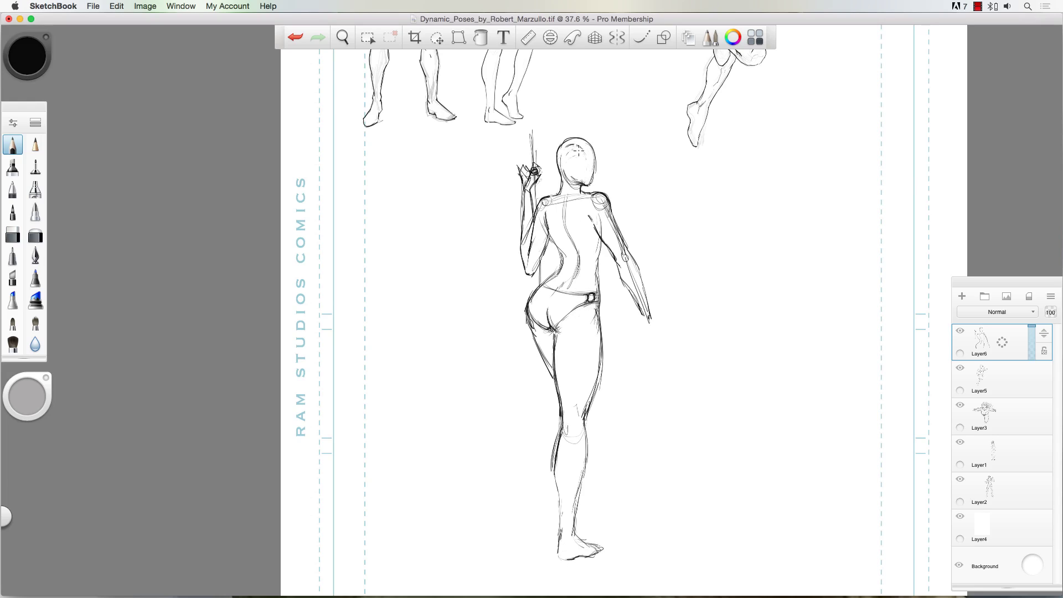
{"action": "left_click_drag", "start_coordinate": [575, 145], "coordinate": [565, 146]}
- Touch up the raised forearm, then lasso the raised hand and shift it lower onto the wrist
{"action": "left_click_drag", "start_coordinate": [523, 176], "coordinate": [530, 191]}
{"action": "left_click_drag", "start_coordinate": [530, 221], "coordinate": [524, 245]}
{"action": "left_click_drag", "start_coordinate": [531, 185], "coordinate": [529, 227]}
{"action": "left_click", "coordinate": [437, 37]}
{"action": "left_click_drag", "start_coordinate": [534, 157], "coordinate": [539, 162]}
{"action": "left_click_drag", "start_coordinate": [486, 160], "coordinate": [485, 173]}
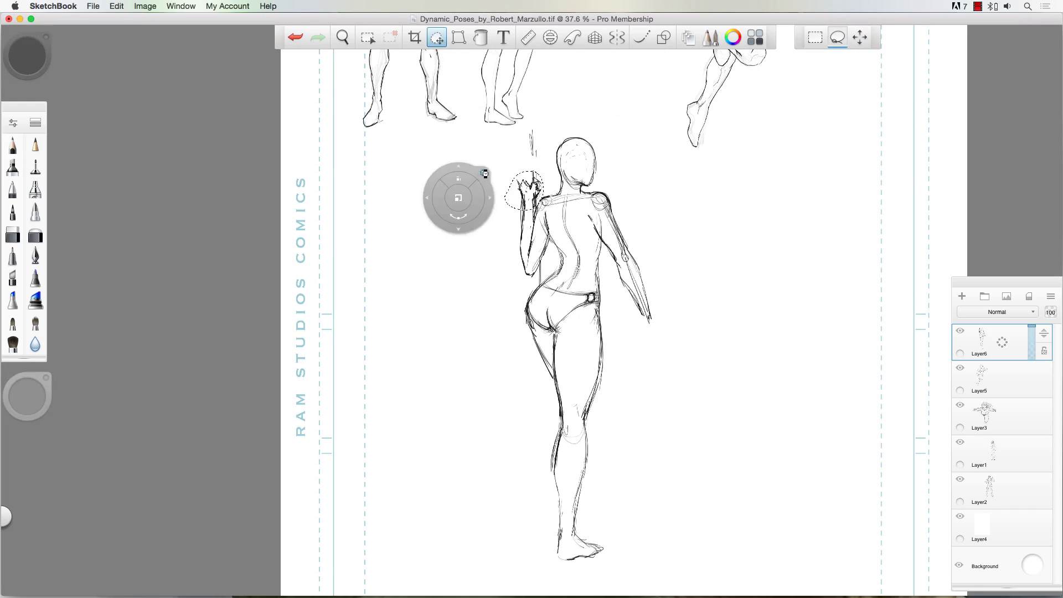
{"action": "left_click", "coordinate": [485, 173]}
- Rough in the open hand with spread fingers at the end of the lowered arm
{"action": "left_click", "coordinate": [12, 145]}
{"action": "left_click_drag", "start_coordinate": [649, 312], "coordinate": [669, 325]}
{"action": "left_click_drag", "start_coordinate": [644, 324], "coordinate": [658, 332]}
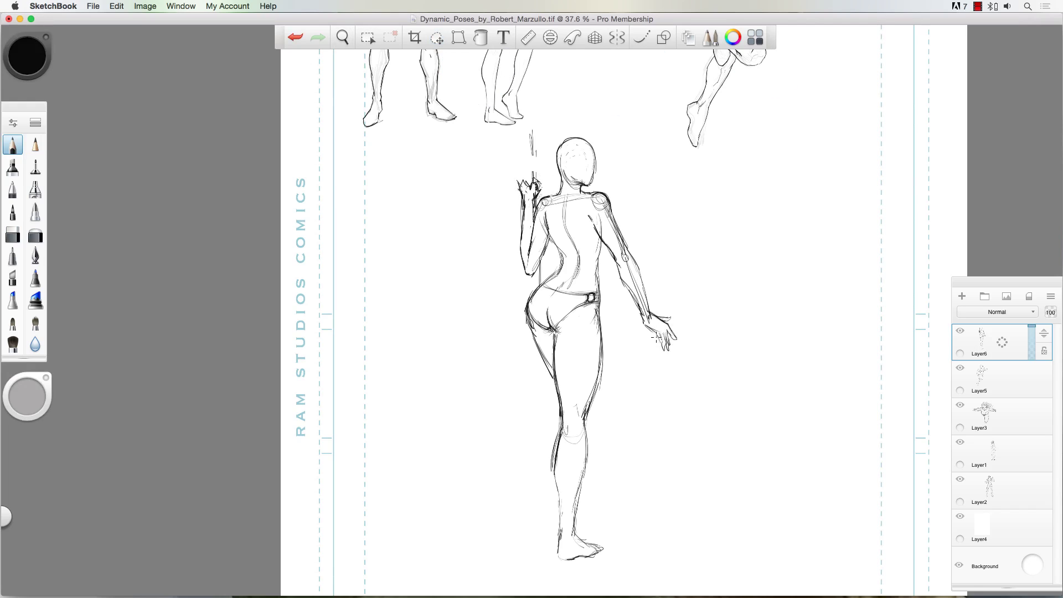
- Sketch long hair strands blowing sideways from the female figure's head
{"action": "left_click_drag", "start_coordinate": [559, 136], "coordinate": [687, 199]}
{"action": "left_click_drag", "start_coordinate": [598, 177], "coordinate": [684, 244]}
{"action": "mouse_move", "coordinate": [589, 142]}
{"action": "left_mouse_down"}
{"action": "mouse_move", "coordinate": [696, 189]}
{"action": "mouse_move", "coordinate": [711, 209]}
{"action": "left_mouse_up"}
{"action": "mouse_move", "coordinate": [581, 139]}
{"action": "left_mouse_down"}
{"action": "mouse_move", "coordinate": [577, 173]}
{"action": "mouse_move", "coordinate": [628, 219]}
{"action": "left_mouse_up"}
{"action": "mouse_move", "coordinate": [587, 138]}
{"action": "left_mouse_down"}
{"action": "mouse_move", "coordinate": [549, 200]}
{"action": "mouse_move", "coordinate": [639, 185]}
{"action": "left_mouse_up"}
{"action": "left_click_drag", "start_coordinate": [610, 200], "coordinate": [675, 238]}
- Sketch the hair around the back of the head and the bikini top's straps meeting at a ring on the back
{"action": "left_click_drag", "start_coordinate": [571, 142], "coordinate": [557, 164]}
{"action": "left_click_drag", "start_coordinate": [560, 159], "coordinate": [554, 181]}
{"action": "mouse_move", "coordinate": [573, 219]}
{"action": "left_mouse_down"}
{"action": "mouse_move", "coordinate": [594, 224]}
{"action": "mouse_move", "coordinate": [554, 195]}
{"action": "left_mouse_up"}
{"action": "left_click_drag", "start_coordinate": [566, 221], "coordinate": [588, 194]}
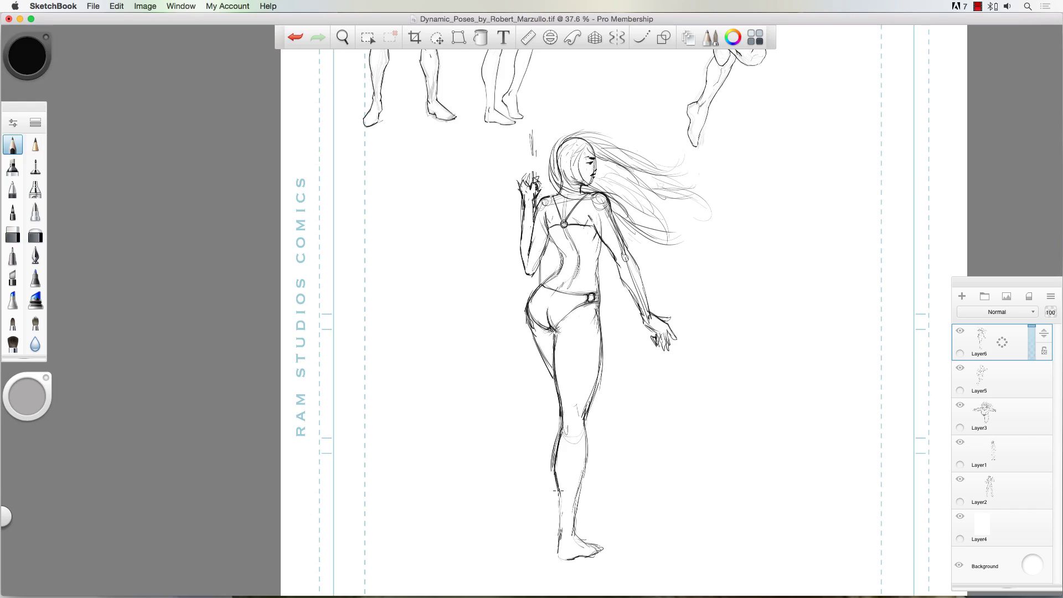
- Strengthen the supporting lower leg and rough in the other leg behind it with its raised heel
{"action": "left_click_drag", "start_coordinate": [557, 491], "coordinate": [570, 560]}
{"action": "left_click_drag", "start_coordinate": [573, 349], "coordinate": [557, 393]}
{"action": "mouse_move", "coordinate": [579, 318]}
{"action": "left_mouse_down"}
{"action": "mouse_move", "coordinate": [598, 443]}
{"action": "mouse_move", "coordinate": [562, 510]}
{"action": "left_mouse_up"}
{"action": "mouse_move", "coordinate": [554, 481]}
{"action": "left_mouse_down"}
{"action": "mouse_move", "coordinate": [548, 512]}
{"action": "mouse_move", "coordinate": [534, 521]}
{"action": "left_mouse_up"}
{"action": "left_click_drag", "start_coordinate": [537, 512], "coordinate": [550, 551]}
{"action": "left_click_drag", "start_coordinate": [547, 516], "coordinate": [548, 535]}
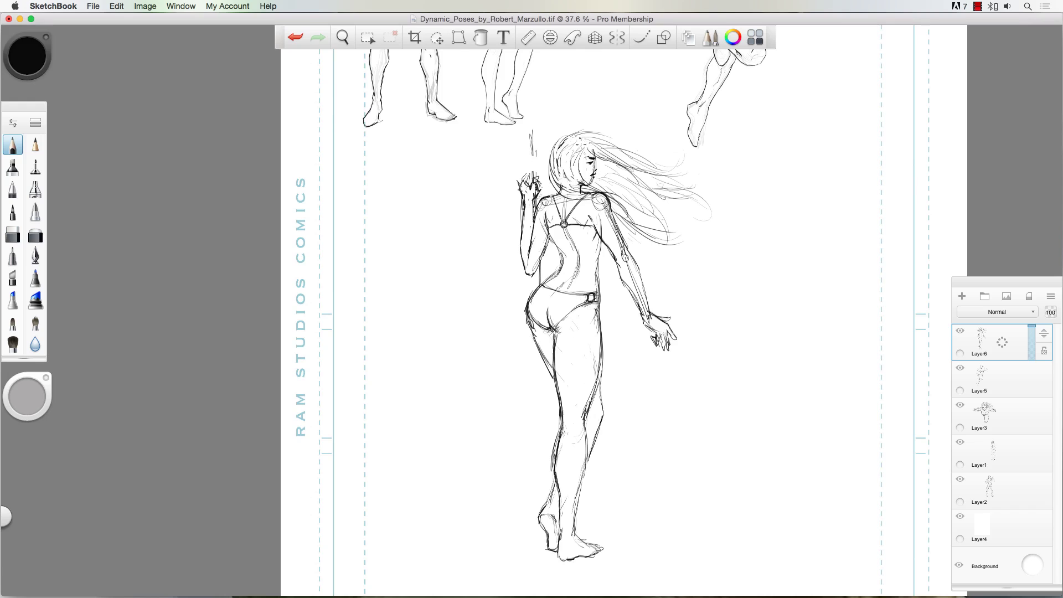
- Select the lowered hand of the rough sketch, adjust its placement on the arm and clear the selection
{"action": "left_click", "coordinate": [368, 37]}
{"action": "left_click_drag", "start_coordinate": [646, 316], "coordinate": [646, 320]}
{"action": "left_click", "coordinate": [437, 37]}
{"action": "left_click_drag", "start_coordinate": [626, 373], "coordinate": [613, 378]}
{"action": "left_click", "coordinate": [390, 37]}
- Add more hair strokes to the female figure's head and fade the rough sketch with the soft eraser
{"action": "left_click_drag", "start_coordinate": [556, 155], "coordinate": [550, 190]}
{"action": "left_click_drag", "start_coordinate": [570, 129], "coordinate": [546, 172]}
{"action": "mouse_move", "coordinate": [576, 131]}
{"action": "left_mouse_down"}
{"action": "mouse_move", "coordinate": [637, 159]}
{"action": "mouse_move", "coordinate": [565, 344]}
{"action": "mouse_move", "coordinate": [574, 517]}
{"action": "mouse_move", "coordinate": [558, 493]}
{"action": "left_mouse_up"}
{"action": "left_click", "coordinate": [36, 235]}
{"action": "left_click_drag", "start_coordinate": [540, 151], "coordinate": [604, 161]}
- Pencil clean contours along the female figure's shoulder and both sides of the lowered arm
{"action": "left_click", "coordinate": [12, 145]}
{"action": "mouse_move", "coordinate": [568, 233]}
{"action": "left_mouse_down"}
{"action": "mouse_move", "coordinate": [624, 275]}
{"action": "mouse_move", "coordinate": [654, 340]}
{"action": "left_mouse_up"}
{"action": "left_click_drag", "start_coordinate": [584, 282], "coordinate": [644, 381]}
{"action": "left_click_drag", "start_coordinate": [654, 340], "coordinate": [695, 454]}
{"action": "left_click_drag", "start_coordinate": [633, 368], "coordinate": [681, 464]}
- Pencil clean contours along both sides of the female figure's torso and down the hip and outer thigh
{"action": "mouse_move", "coordinate": [500, 276]}
{"action": "left_mouse_down"}
{"action": "mouse_move", "coordinate": [514, 333]}
{"action": "mouse_move", "coordinate": [469, 466]}
{"action": "left_mouse_up"}
{"action": "mouse_move", "coordinate": [468, 455]}
{"action": "left_mouse_down"}
{"action": "mouse_move", "coordinate": [475, 489]}
{"action": "mouse_move", "coordinate": [468, 411]}
{"action": "mouse_move", "coordinate": [510, 499]}
{"action": "left_mouse_up"}
{"action": "left_click_drag", "start_coordinate": [599, 250], "coordinate": [587, 313]}
{"action": "left_click_drag", "start_coordinate": [585, 310], "coordinate": [590, 373]}
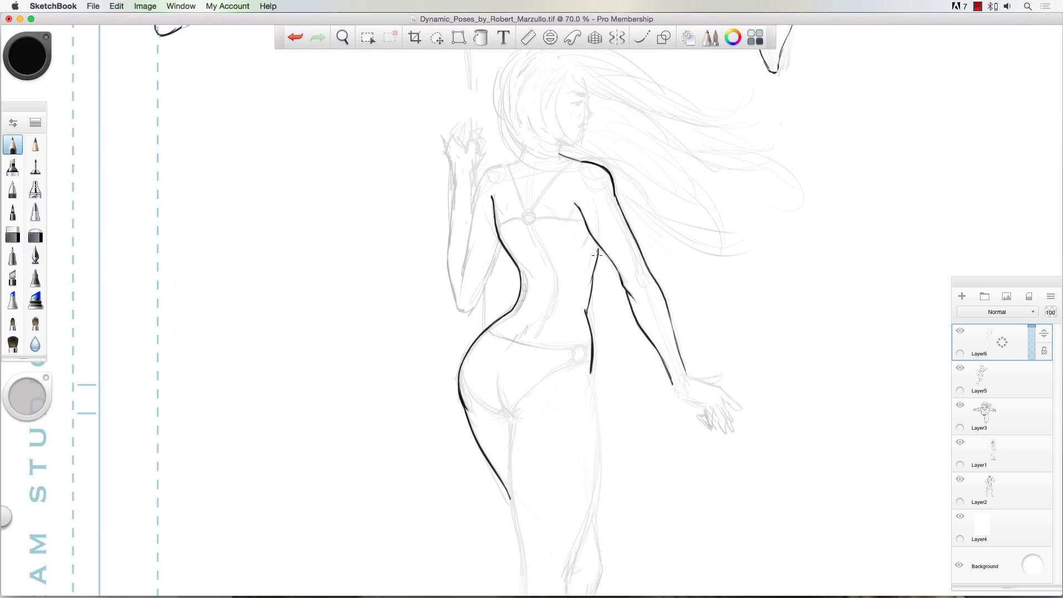
- Pencil the spine crease and the bikini bottom with its side ring
{"action": "left_click_drag", "start_coordinate": [528, 234], "coordinate": [544, 290]}
{"action": "left_click_drag", "start_coordinate": [539, 301], "coordinate": [534, 316]}
{"action": "mouse_move", "coordinate": [494, 377]}
{"action": "left_mouse_down"}
{"action": "mouse_move", "coordinate": [515, 419]}
{"action": "mouse_move", "coordinate": [463, 368]}
{"action": "left_mouse_up"}
{"action": "left_click_drag", "start_coordinate": [508, 416], "coordinate": [574, 360]}
{"action": "left_click_drag", "start_coordinate": [486, 332], "coordinate": [572, 347]}
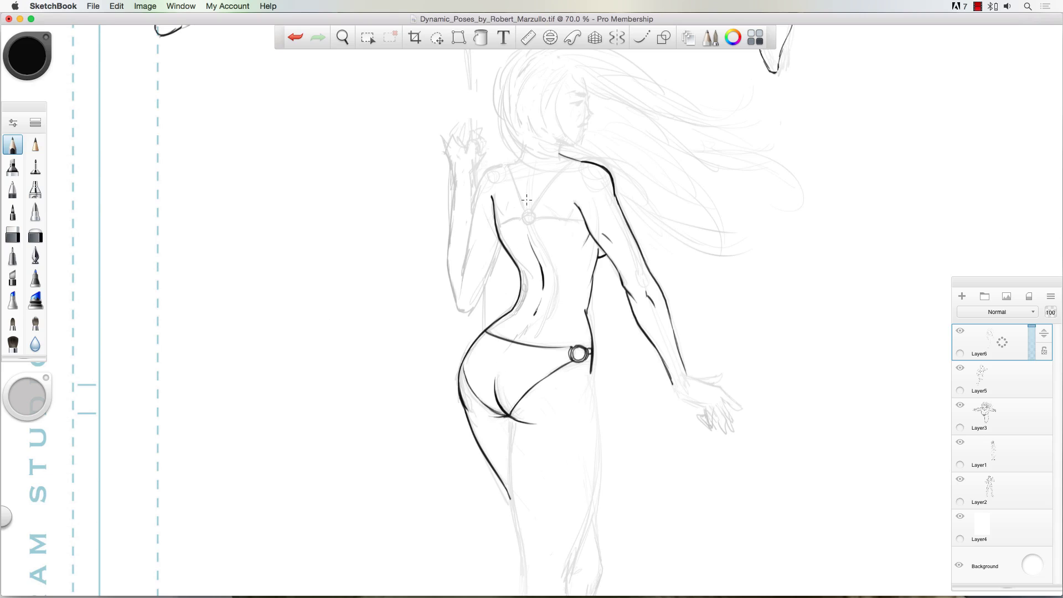
- Pencil both contours of the supporting leg from the hip down to the foot, redoing the strokes that miss
{"action": "scroll", "coordinate": [442, 442], "scroll_direction": "down", "scroll_amount": 5}
{"action": "left_click_drag", "start_coordinate": [588, 227], "coordinate": [563, 419]}
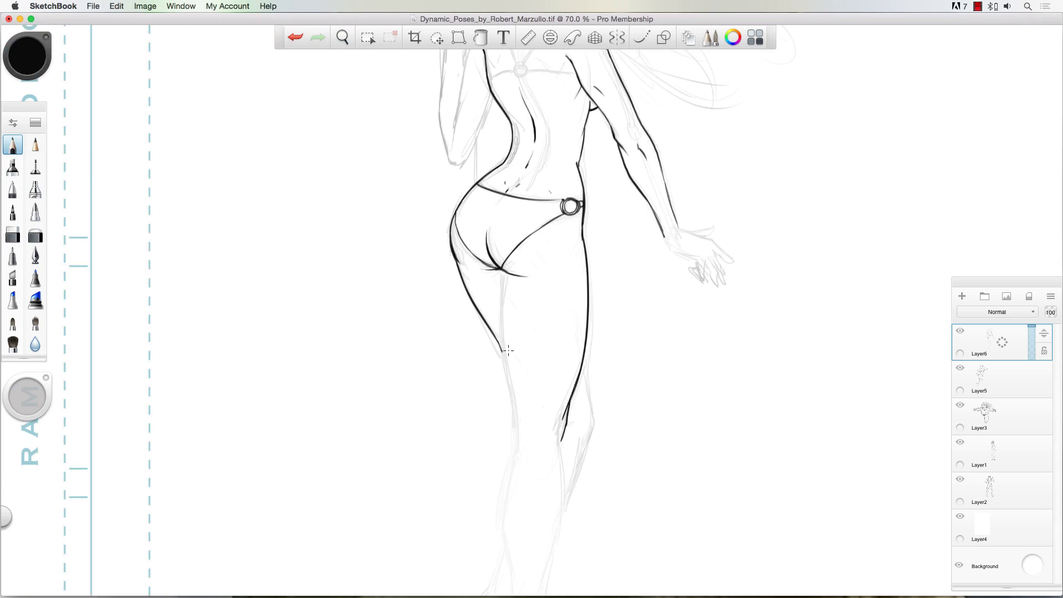
{"action": "left_click_drag", "start_coordinate": [504, 272], "coordinate": [519, 439]}
{"action": "key", "text": "super+z"}
{"action": "scroll", "coordinate": [513, 443], "scroll_direction": "down", "scroll_amount": 3}
{"action": "left_click_drag", "start_coordinate": [545, 307], "coordinate": [532, 436]}
{"action": "left_click_drag", "start_coordinate": [512, 305], "coordinate": [506, 478]}
{"action": "key", "text": "super+z"}
{"action": "left_click_drag", "start_coordinate": [532, 432], "coordinate": [552, 484]}
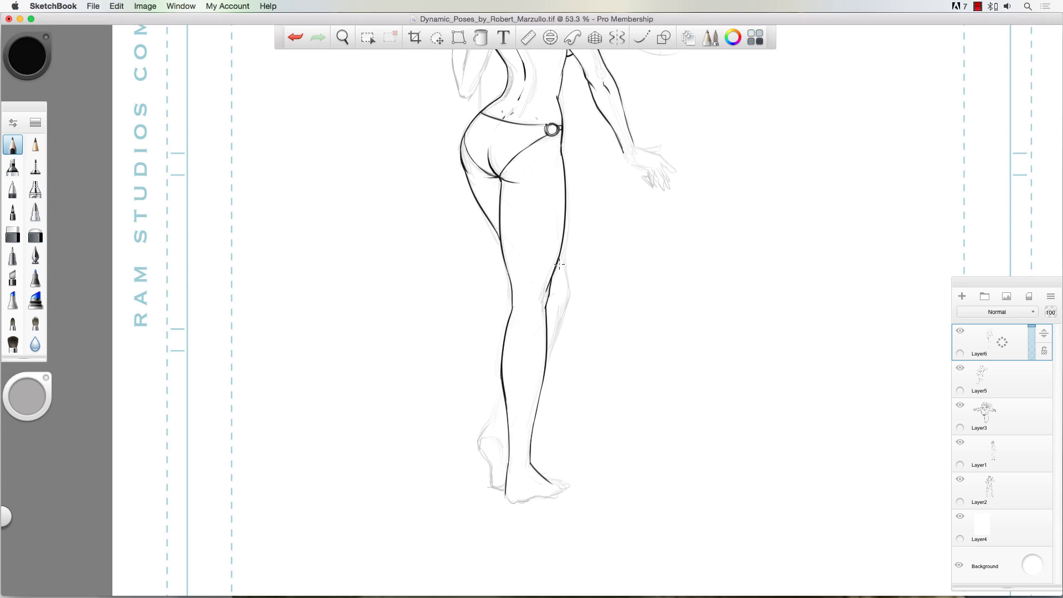
- Pencil the rear leg's knee and calf contour behind the supporting leg, redoing the strokes that miss
{"action": "left_click_drag", "start_coordinate": [560, 252], "coordinate": [566, 293]}
{"action": "key", "text": "super+z"}
{"action": "mouse_move", "coordinate": [561, 250]}
{"action": "left_mouse_down"}
{"action": "mouse_move", "coordinate": [563, 311]}
{"action": "mouse_move", "coordinate": [550, 353]}
{"action": "left_mouse_up"}
{"action": "key", "text": "super+z"}
{"action": "left_click_drag", "start_coordinate": [564, 306], "coordinate": [548, 358]}
{"action": "left_click_drag", "start_coordinate": [560, 302], "coordinate": [559, 315]}
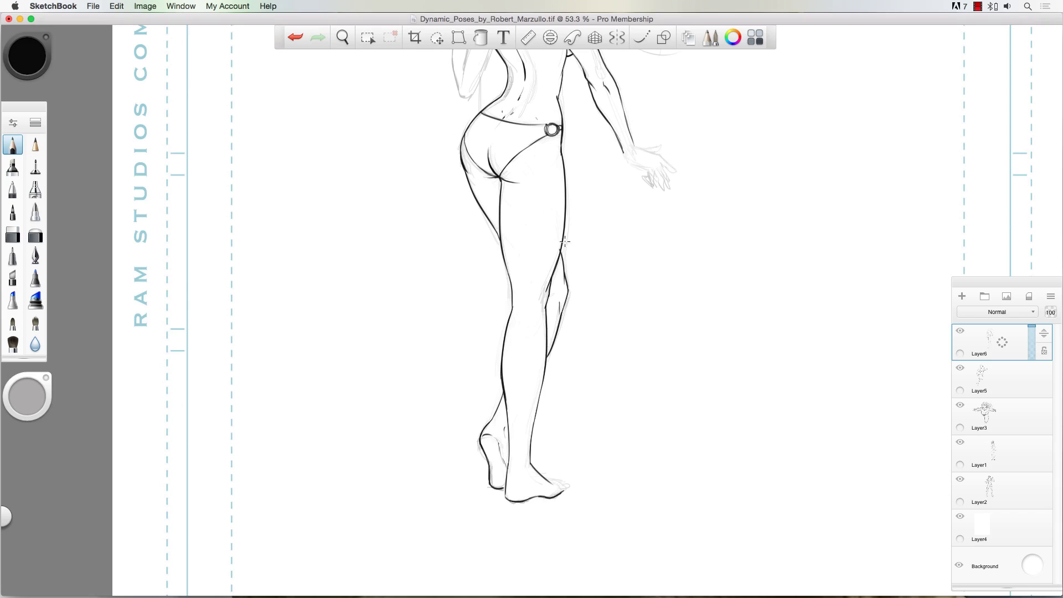
{"action": "key", "text": "super+z"}
{"action": "left_click_drag", "start_coordinate": [546, 255], "coordinate": [532, 305]}
{"action": "key", "text": "super+z"}
{"action": "key", "text": "super+z"}
- Pencil the female figure's raised arm from the shoulder around the elbow to the clenched hand
{"action": "left_click_drag", "start_coordinate": [451, 167], "coordinate": [463, 432]}
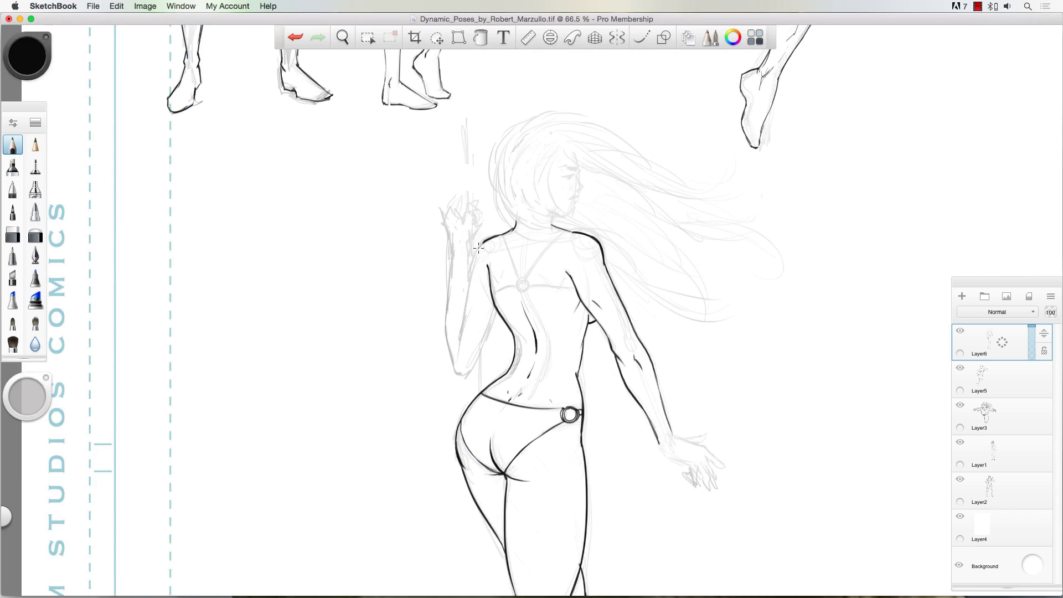
{"action": "mouse_move", "coordinate": [482, 245]}
{"action": "left_mouse_down"}
{"action": "mouse_move", "coordinate": [461, 333]}
{"action": "mouse_move", "coordinate": [471, 373]}
{"action": "left_mouse_up"}
{"action": "key", "text": "super+z"}
{"action": "mouse_move", "coordinate": [497, 312]}
{"action": "left_mouse_down"}
{"action": "mouse_move", "coordinate": [449, 366]}
{"action": "mouse_move", "coordinate": [448, 289]}
{"action": "left_mouse_up"}
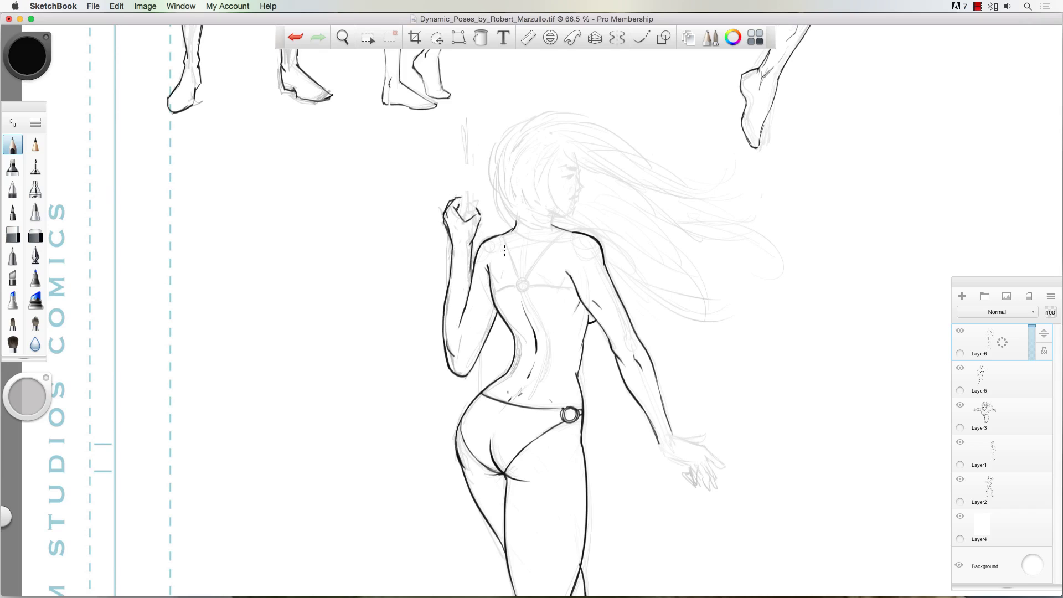
- Pencil the bikini top's converging straps, back band and centre ring, plus the profile of the face
{"action": "left_click_drag", "start_coordinate": [501, 236], "coordinate": [518, 276]}
{"action": "left_click_drag", "start_coordinate": [565, 230], "coordinate": [527, 276]}
{"action": "mouse_move", "coordinate": [574, 289]}
{"action": "left_mouse_down"}
{"action": "mouse_move", "coordinate": [492, 290]}
{"action": "mouse_move", "coordinate": [524, 279]}
{"action": "left_mouse_up"}
{"action": "key", "text": "super+z"}
{"action": "left_click_drag", "start_coordinate": [503, 236], "coordinate": [520, 278]}
{"action": "left_click_drag", "start_coordinate": [565, 231], "coordinate": [532, 269]}
{"action": "mouse_move", "coordinate": [450, 131]}
{"action": "left_mouse_down"}
{"action": "mouse_move", "coordinate": [479, 165]}
{"action": "mouse_move", "coordinate": [468, 424]}
{"action": "left_mouse_up"}
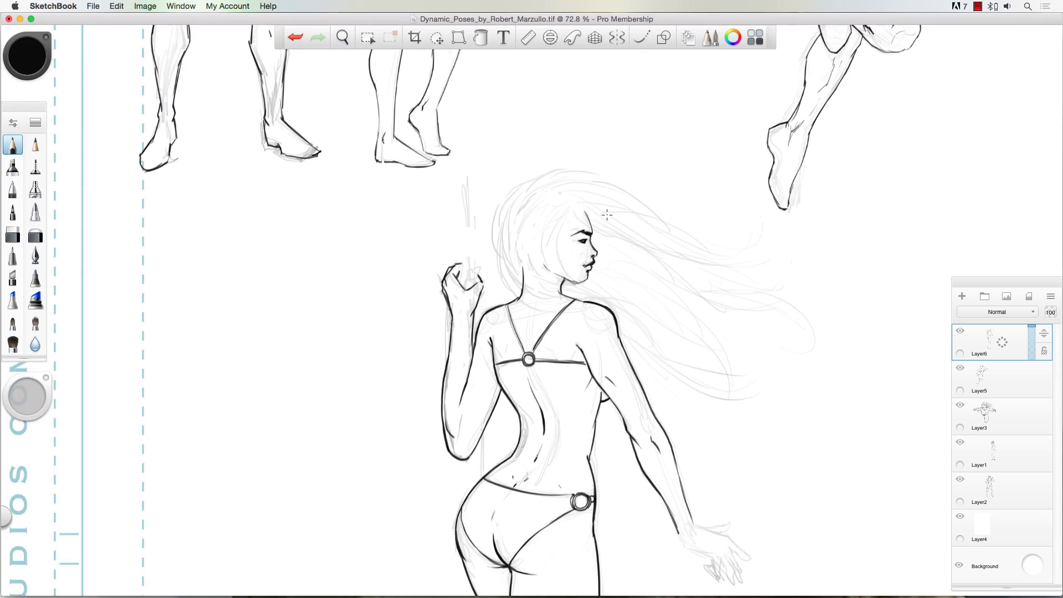
- Pencil the hairline beside the face and the curved strands wrapping around the back of the head
{"action": "left_click_drag", "start_coordinate": [580, 210], "coordinate": [652, 247]}
{"action": "mouse_move", "coordinate": [574, 207]}
{"action": "left_mouse_down"}
{"action": "mouse_move", "coordinate": [566, 288]}
{"action": "mouse_move", "coordinate": [662, 356]}
{"action": "left_mouse_up"}
{"action": "left_click_drag", "start_coordinate": [565, 208], "coordinate": [547, 283]}
{"action": "left_click_drag", "start_coordinate": [533, 241], "coordinate": [557, 295]}
{"action": "left_click_drag", "start_coordinate": [520, 216], "coordinate": [572, 301]}
{"action": "left_click_drag", "start_coordinate": [502, 211], "coordinate": [563, 300]}
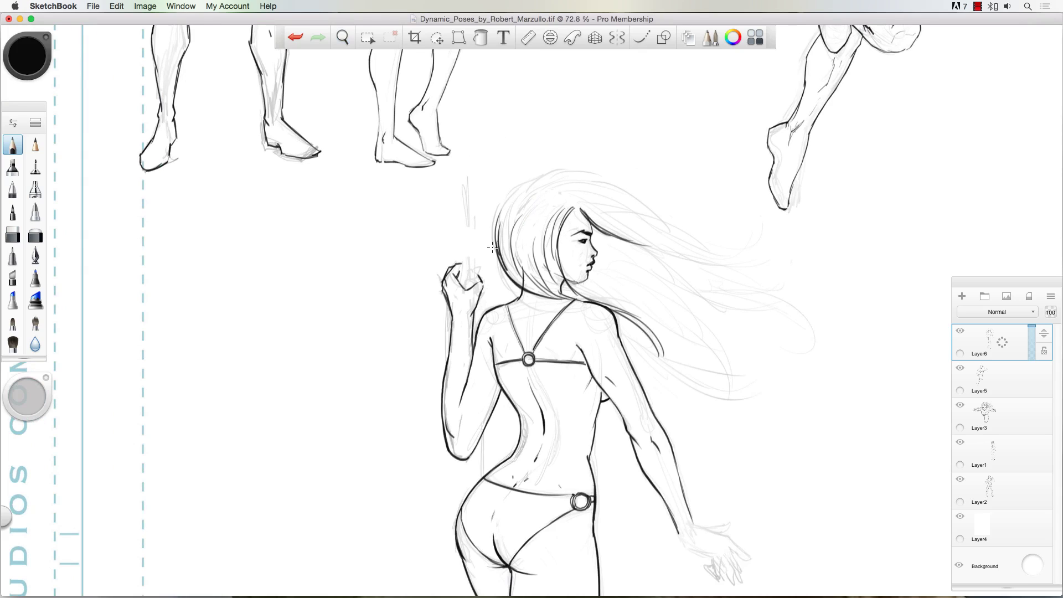
- Pencil long windblown hair strands sweeping from the crown and neck away from the back of the figure
{"action": "left_click_drag", "start_coordinate": [496, 244], "coordinate": [681, 337]}
{"action": "mouse_move", "coordinate": [531, 189]}
{"action": "left_mouse_down"}
{"action": "mouse_move", "coordinate": [615, 321]}
{"action": "mouse_move", "coordinate": [719, 252]}
{"action": "left_mouse_up"}
{"action": "left_click_drag", "start_coordinate": [609, 210], "coordinate": [783, 252]}
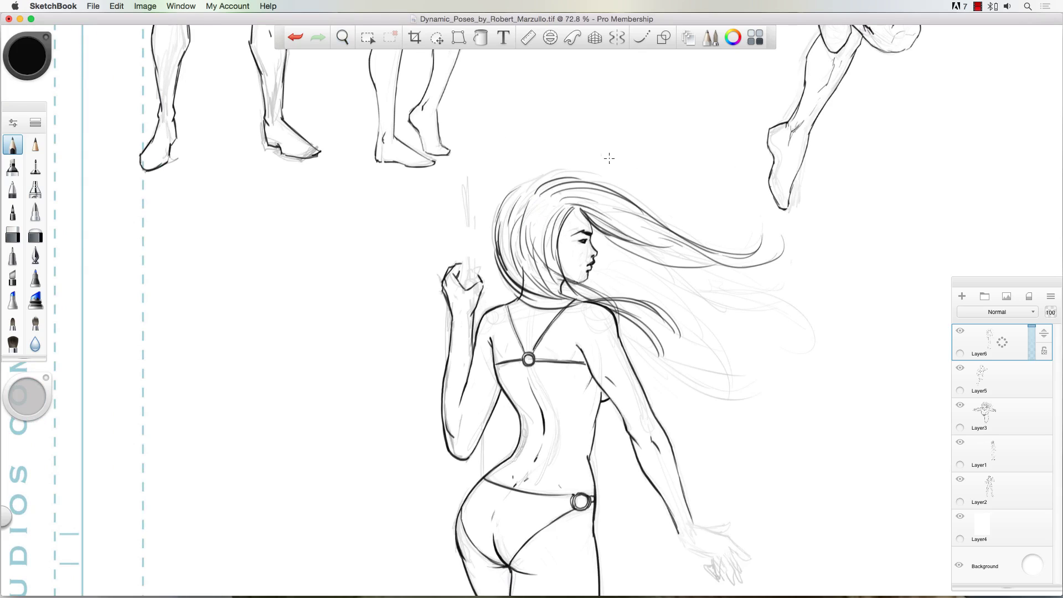
{"action": "left_click_drag", "start_coordinate": [505, 183], "coordinate": [741, 241]}
{"action": "left_click_drag", "start_coordinate": [601, 246], "coordinate": [772, 288]}
{"action": "mouse_move", "coordinate": [668, 270]}
{"action": "left_mouse_down"}
{"action": "mouse_move", "coordinate": [796, 342]}
{"action": "mouse_move", "coordinate": [801, 275]}
{"action": "left_mouse_up"}
{"action": "left_click_drag", "start_coordinate": [599, 272], "coordinate": [731, 361]}
{"action": "left_click_drag", "start_coordinate": [617, 318], "coordinate": [738, 351]}
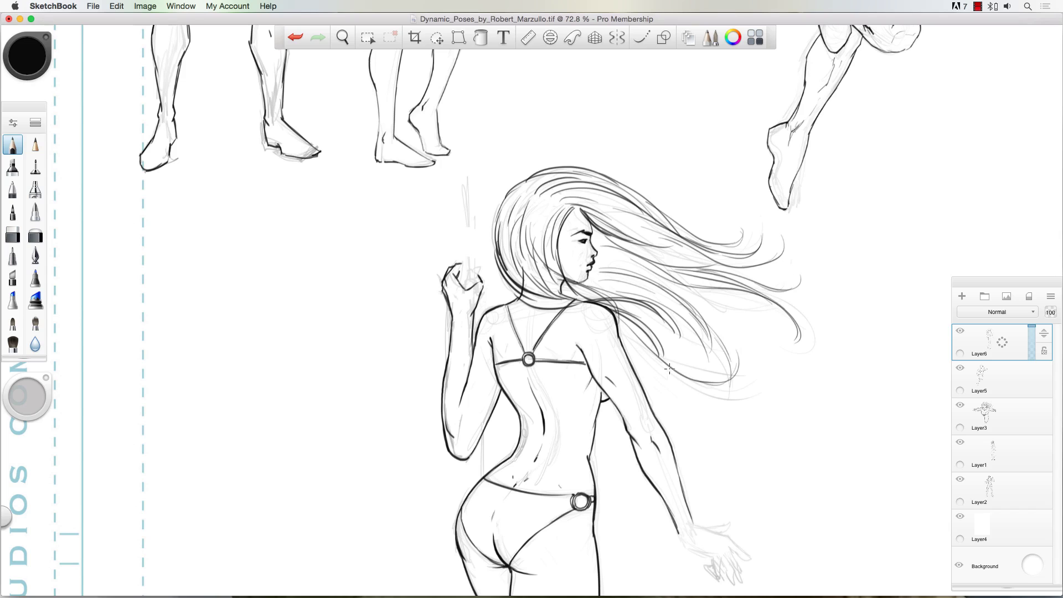
- Fill out the tips of the flowing hair with extra strands, redoing the stroke that misses
{"action": "left_click_drag", "start_coordinate": [613, 259], "coordinate": [765, 302]}
{"action": "key", "text": "super+z"}
{"action": "mouse_move", "coordinate": [695, 291]}
{"action": "left_mouse_down"}
{"action": "mouse_move", "coordinate": [815, 351]}
{"action": "mouse_move", "coordinate": [792, 310]}
{"action": "left_mouse_up"}
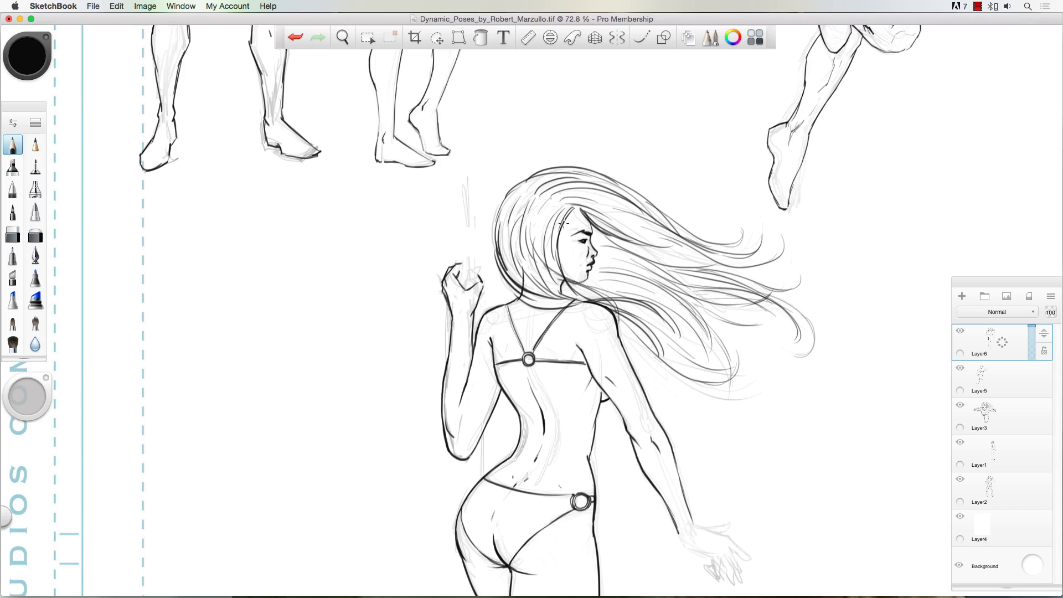
- Sketch the two sides of a pole rising above the female figure's raised hand
{"action": "left_click_drag", "start_coordinate": [462, 198], "coordinate": [464, 288]}
{"action": "left_click_drag", "start_coordinate": [474, 195], "coordinate": [474, 277]}
{"action": "mouse_move", "coordinate": [470, 387]}
{"action": "left_mouse_down"}
{"action": "mouse_move", "coordinate": [439, 387]}
{"action": "mouse_move", "coordinate": [403, 443]}
{"action": "left_mouse_up"}
{"action": "left_click_drag", "start_coordinate": [403, 498], "coordinate": [387, 341]}
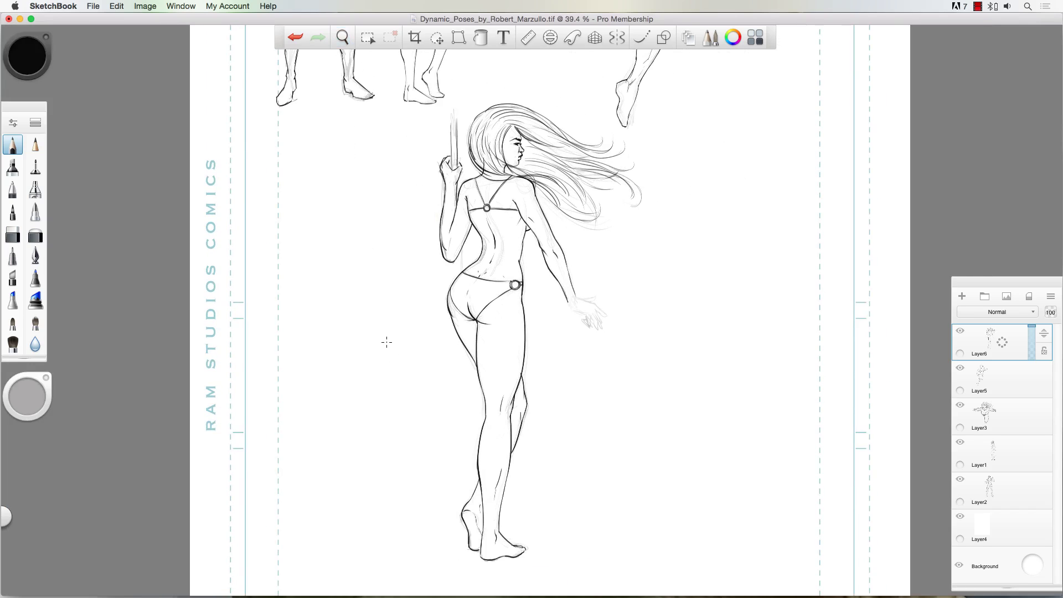
{"action": "left_click_drag", "start_coordinate": [454, 104], "coordinate": [482, 104]}
{"action": "left_click", "coordinate": [437, 37]}
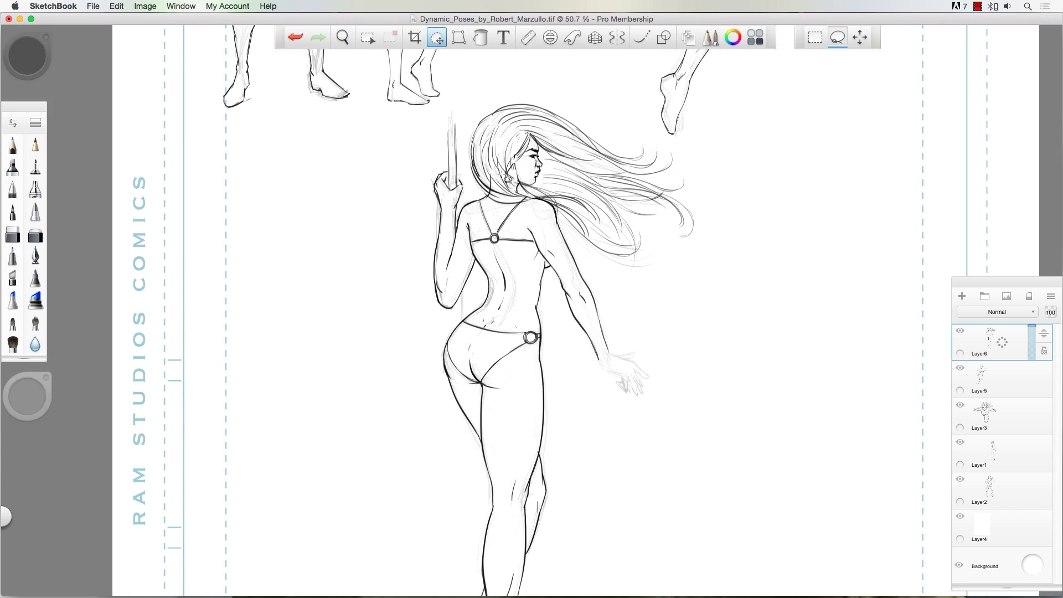
{"action": "left_click_drag", "start_coordinate": [505, 177], "coordinate": [476, 165]}
{"action": "mouse_move", "coordinate": [423, 226]}
{"action": "left_mouse_down"}
{"action": "mouse_move", "coordinate": [383, 218]}
{"action": "mouse_move", "coordinate": [396, 218]}
{"action": "left_mouse_up"}
- Draw the pole's straight vertical edges with the ruler, from above the raised hand down to the ground
{"action": "left_click", "coordinate": [528, 37]}
{"action": "mouse_move", "coordinate": [482, 390]}
{"action": "left_mouse_down"}
{"action": "mouse_move", "coordinate": [470, 389]}
{"action": "mouse_move", "coordinate": [484, 398]}
{"action": "left_mouse_up"}
{"action": "left_click_drag", "start_coordinate": [463, 121], "coordinate": [463, 165]}
{"action": "left_click_drag", "start_coordinate": [461, 338], "coordinate": [462, 517]}
{"action": "left_click_drag", "start_coordinate": [484, 259], "coordinate": [478, 259]}
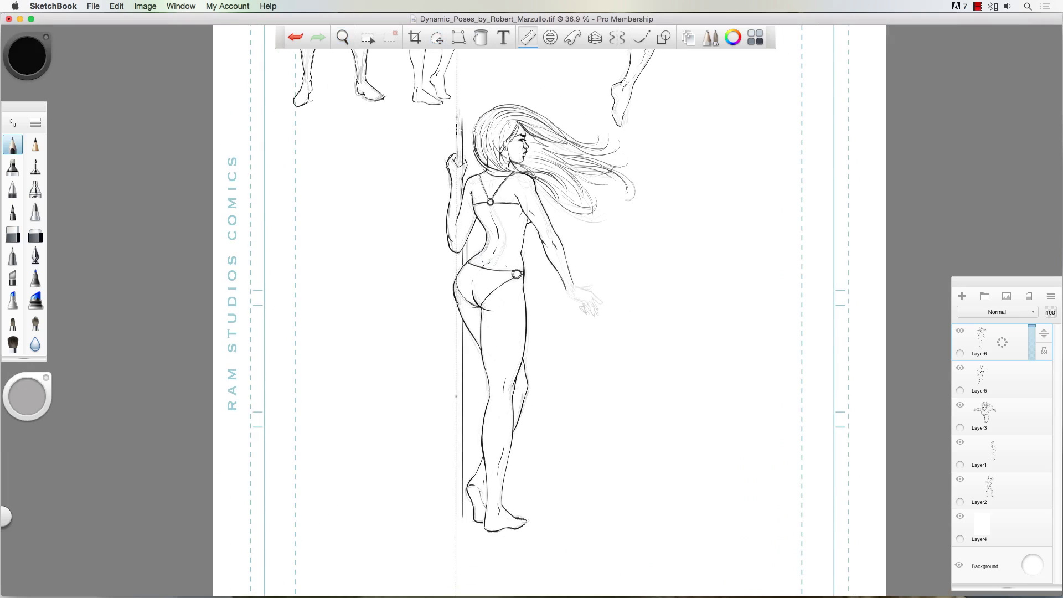
{"action": "left_click_drag", "start_coordinate": [457, 109], "coordinate": [457, 164]}
{"action": "left_click", "coordinate": [528, 38]}
{"action": "mouse_move", "coordinate": [457, 306]}
{"action": "left_mouse_down"}
{"action": "mouse_move", "coordinate": [457, 516]}
{"action": "mouse_move", "coordinate": [442, 507]}
{"action": "left_mouse_up"}
- Add grass tufts beside the foot and pole base, extend the pole's upper end and shade its shaft
{"action": "left_click_drag", "start_coordinate": [529, 523], "coordinate": [530, 514]}
{"action": "left_click_drag", "start_coordinate": [530, 524], "coordinate": [537, 511]}
{"action": "left_click_drag", "start_coordinate": [532, 523], "coordinate": [538, 518]}
{"action": "left_click_drag", "start_coordinate": [443, 515], "coordinate": [436, 508]}
{"action": "left_click_drag", "start_coordinate": [457, 122], "coordinate": [457, 89]}
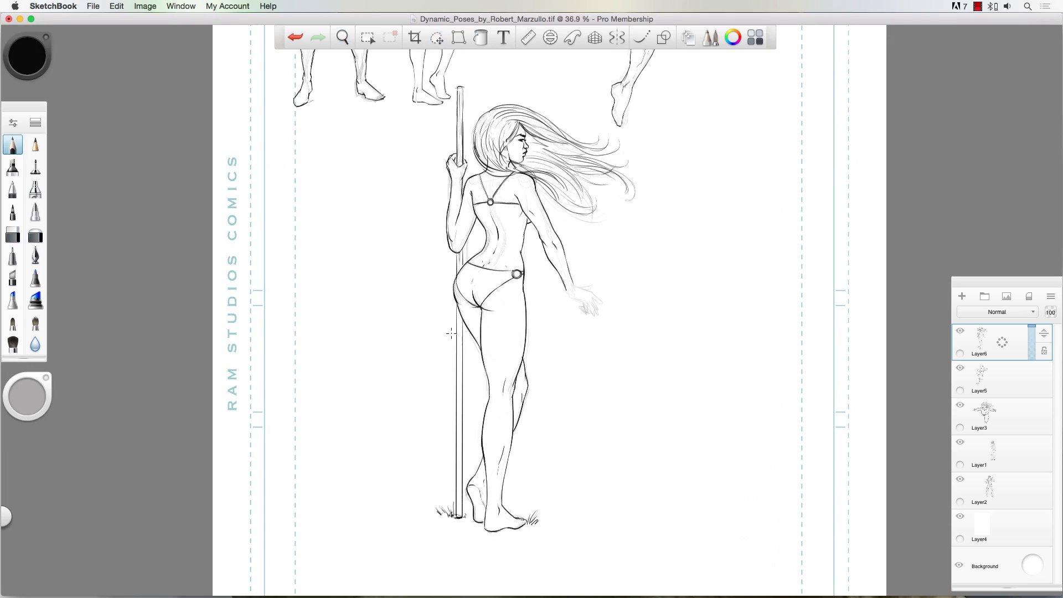
{"action": "left_click_drag", "start_coordinate": [458, 317], "coordinate": [460, 512]}
- Pencil the lowered hand's fingers and a bracelet around its wrist
{"action": "scroll", "coordinate": [479, 154], "scroll_direction": "up", "scroll_amount": 3}
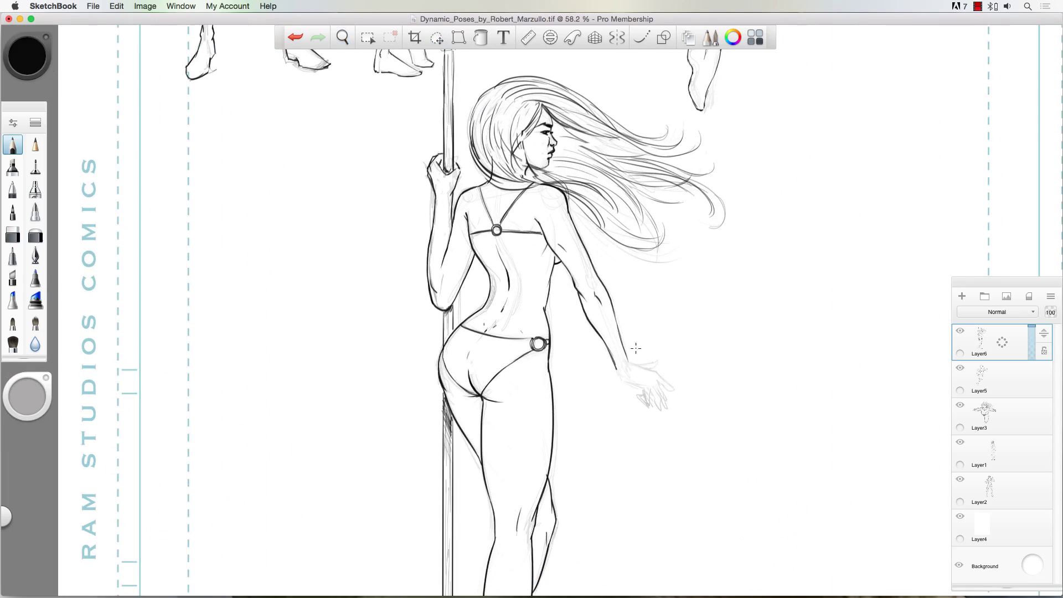
{"action": "mouse_move", "coordinate": [609, 382]}
{"action": "left_mouse_down"}
{"action": "mouse_move", "coordinate": [623, 359]}
{"action": "mouse_move", "coordinate": [644, 387]}
{"action": "left_mouse_up"}
{"action": "left_click_drag", "start_coordinate": [650, 371], "coordinate": [679, 395]}
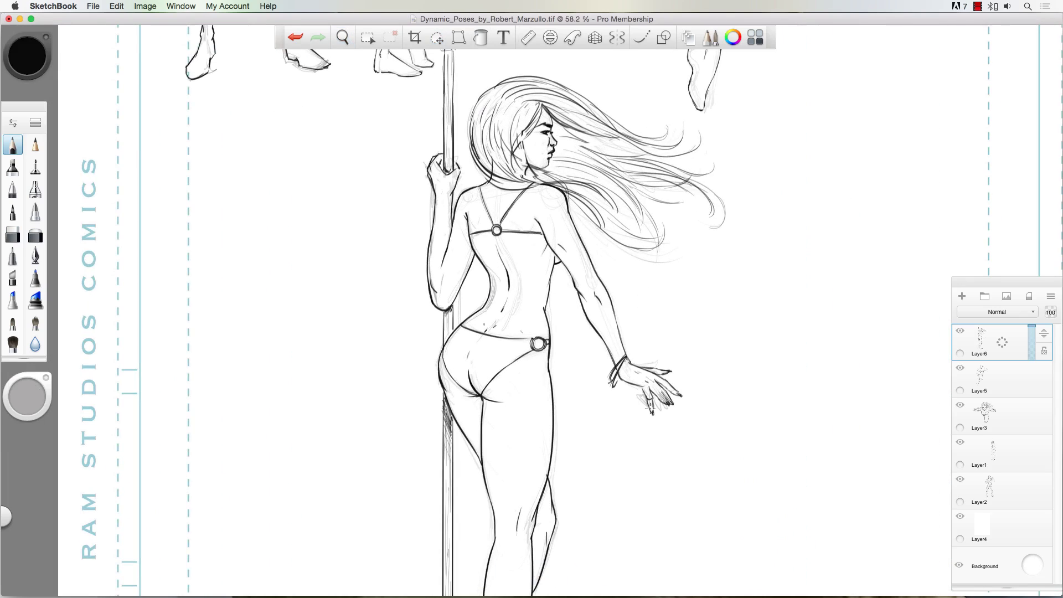
- Select the finished female figure with its pole, shrink it and move it below the first standing male
{"action": "scroll", "coordinate": [351, 253], "scroll_direction": "down", "scroll_amount": 4}
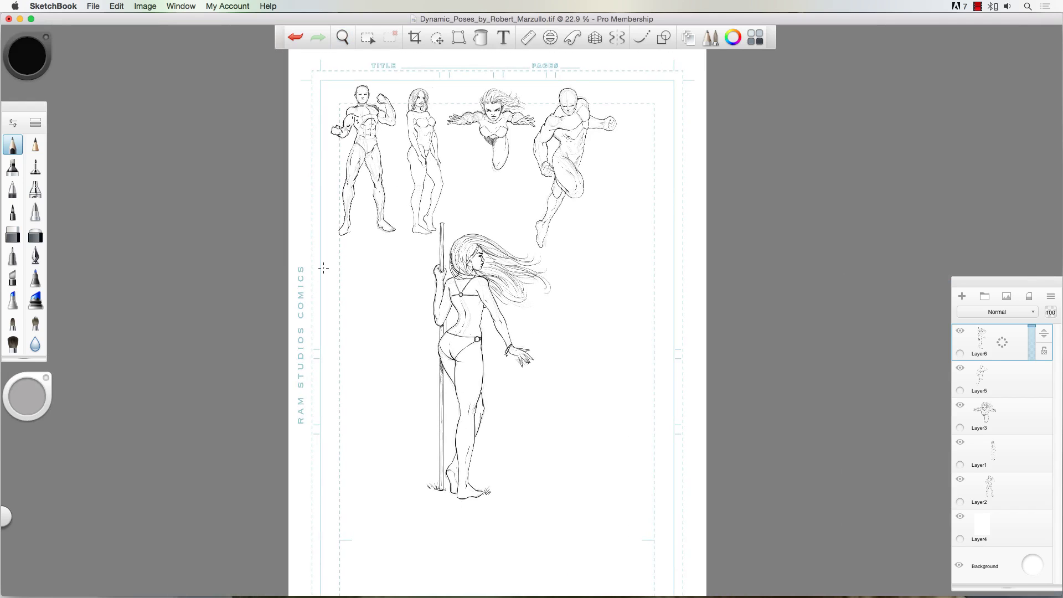
{"action": "scroll", "coordinate": [415, 261], "scroll_direction": "up", "scroll_amount": 5}
{"action": "key", "text": "space"}
{"action": "mouse_move", "coordinate": [488, 287]}
{"action": "left_mouse_down"}
{"action": "mouse_move", "coordinate": [347, 254]}
{"action": "mouse_move", "coordinate": [252, 259]}
{"action": "left_mouse_up"}
{"action": "key", "text": "space"}
{"action": "key", "text": "v"}
{"action": "left_click_drag", "start_coordinate": [258, 296], "coordinate": [139, 269]}
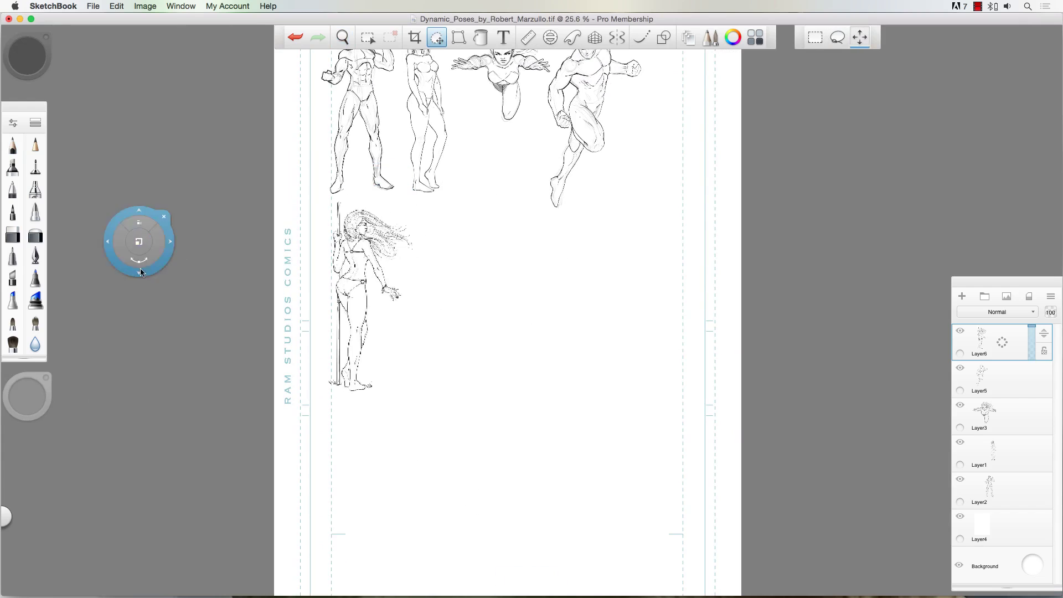
- Add a new layer and rough in a crouching male figure's head, back curve, shoulder and upper arm
{"action": "key", "text": "space"}
{"action": "left_click_drag", "start_coordinate": [343, 166], "coordinate": [427, 368]}
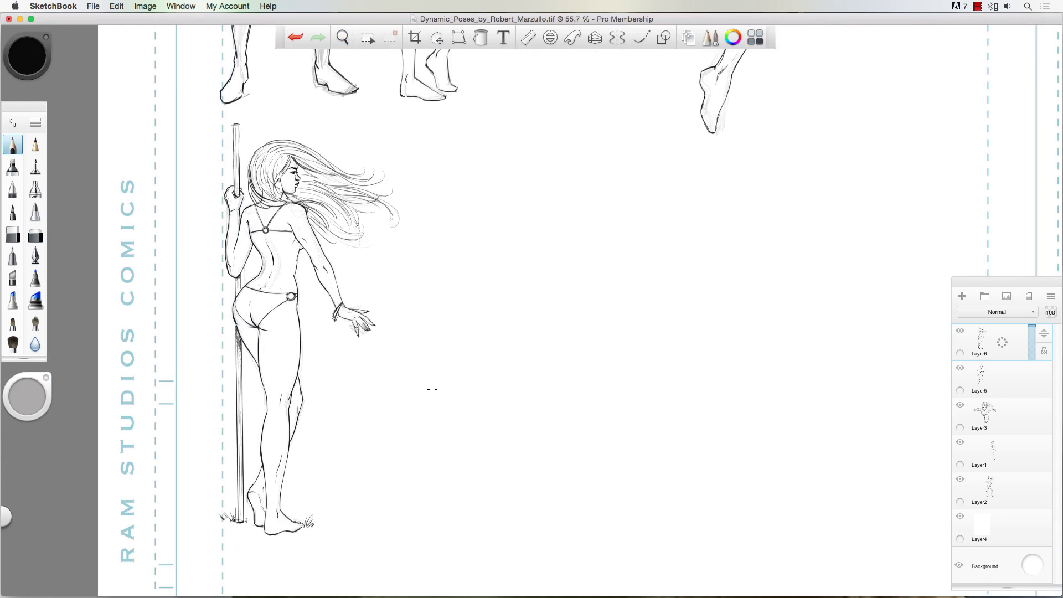
{"action": "left_click", "coordinate": [963, 297]}
{"action": "left_click", "coordinate": [979, 6]}
{"action": "mouse_move", "coordinate": [616, 224]}
{"action": "left_mouse_down"}
{"action": "mouse_move", "coordinate": [591, 227]}
{"action": "mouse_move", "coordinate": [693, 349]}
{"action": "left_mouse_up"}
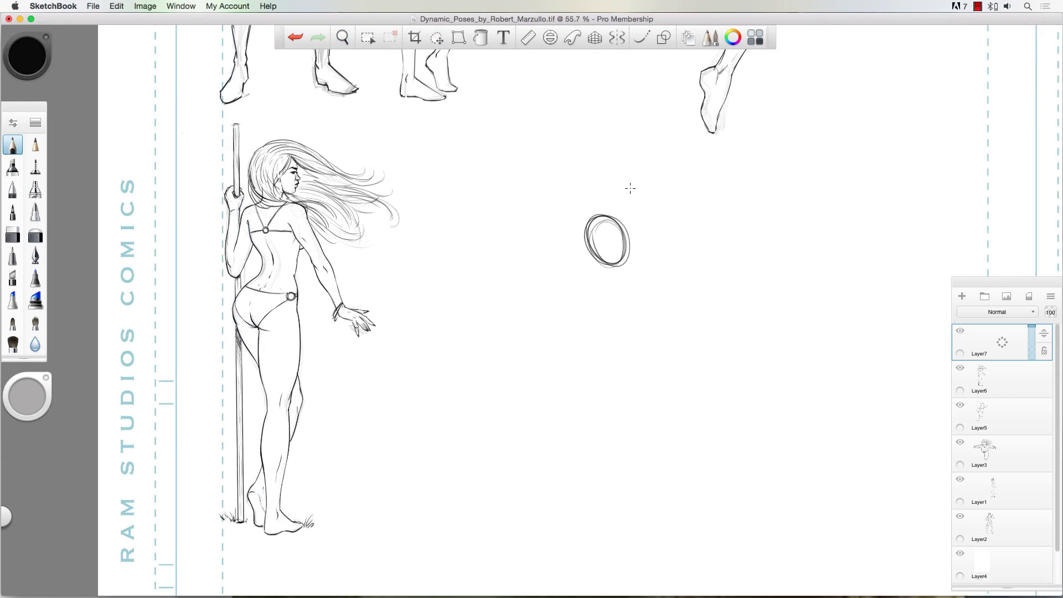
{"action": "left_click_drag", "start_coordinate": [646, 263], "coordinate": [576, 298]}
{"action": "left_click_drag", "start_coordinate": [631, 265], "coordinate": [579, 303]}
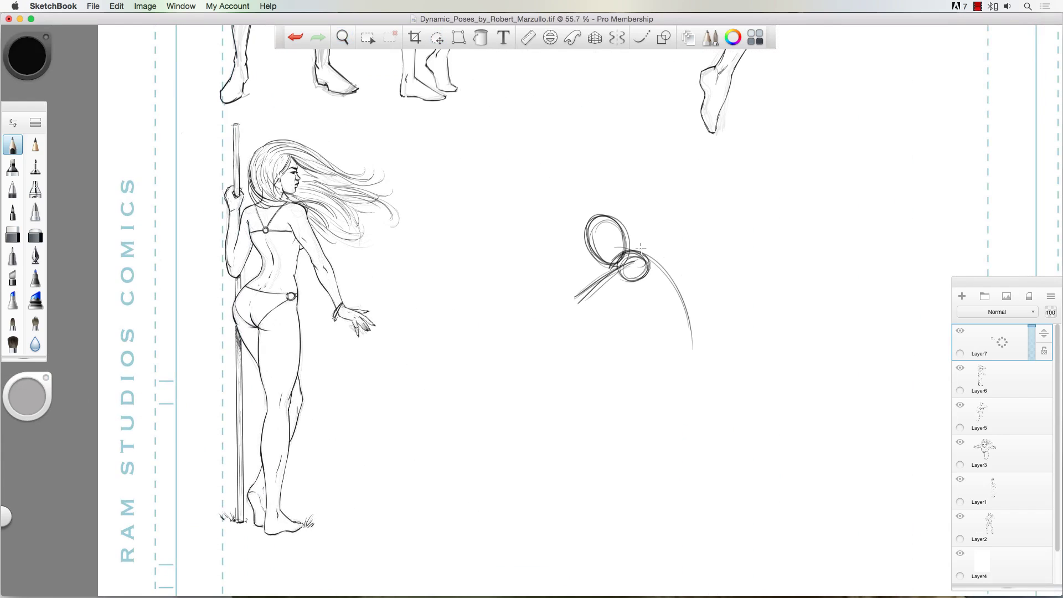
- Rough in the crouching figure's torso, hips, forearm, lower hand and the lines of both thighs
{"action": "mouse_move", "coordinate": [641, 247]}
{"action": "left_mouse_down"}
{"action": "mouse_move", "coordinate": [638, 347]}
{"action": "mouse_move", "coordinate": [576, 302]}
{"action": "mouse_move", "coordinate": [698, 304]}
{"action": "left_mouse_up"}
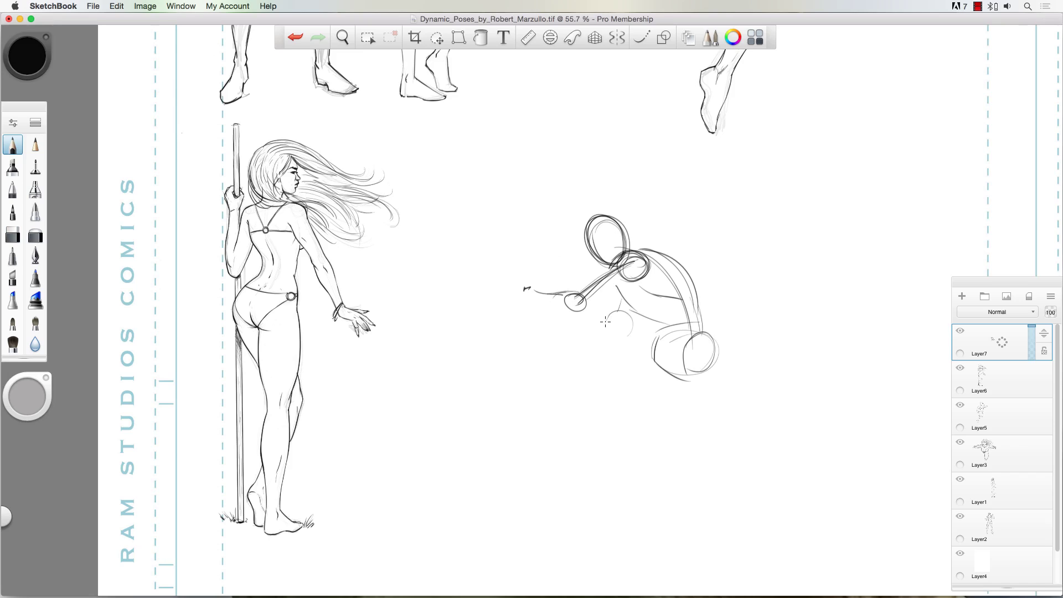
{"action": "left_click_drag", "start_coordinate": [625, 324], "coordinate": [603, 338]}
{"action": "left_click_drag", "start_coordinate": [689, 354], "coordinate": [668, 434]}
{"action": "left_click_drag", "start_coordinate": [652, 367], "coordinate": [588, 412]}
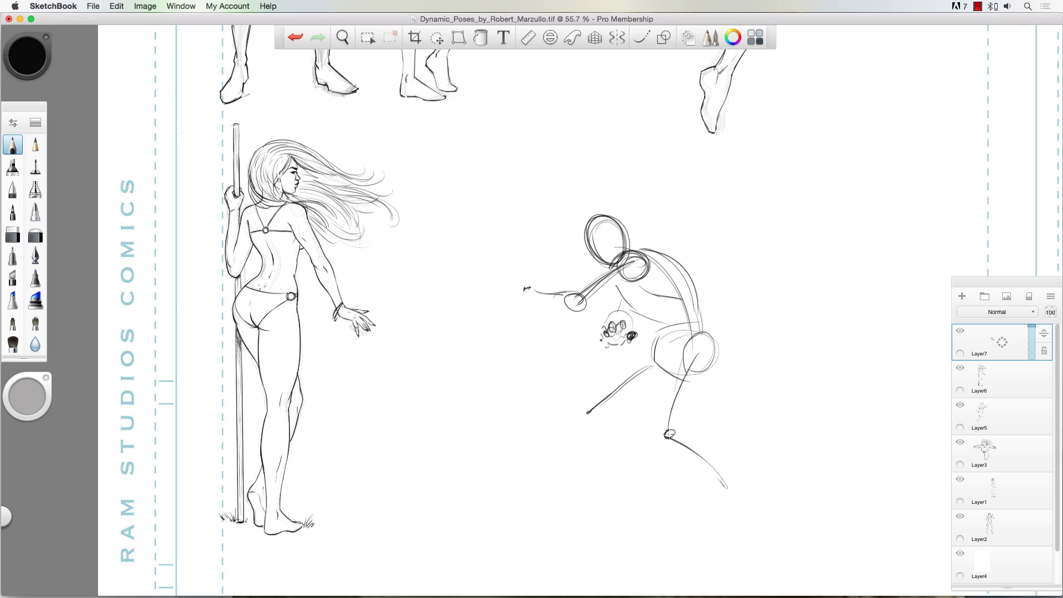
- Rough in the lower leg lines and feet, and add guide lines for the face
{"action": "left_click_drag", "start_coordinate": [667, 434], "coordinate": [734, 492]}
{"action": "left_click_drag", "start_coordinate": [588, 412], "coordinate": [565, 471]}
{"action": "left_click_drag", "start_coordinate": [670, 435], "coordinate": [737, 527]}
{"action": "left_click_drag", "start_coordinate": [557, 495], "coordinate": [552, 504]}
{"action": "left_click_drag", "start_coordinate": [592, 237], "coordinate": [623, 231]}
{"action": "left_click_drag", "start_coordinate": [599, 223], "coordinate": [605, 248]}
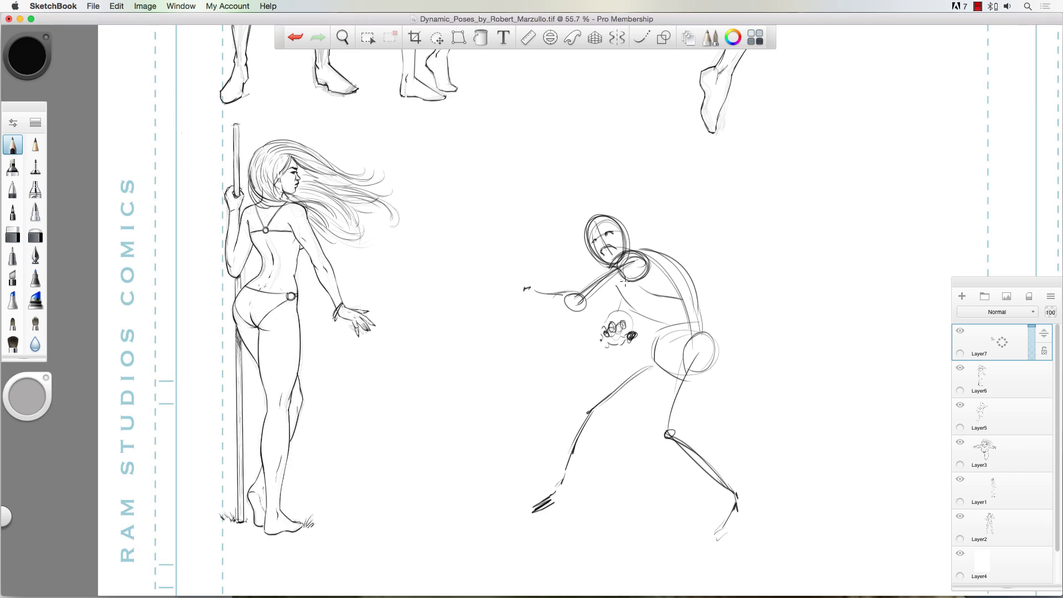
- Flesh out the outstretched arm, the waist and both thighs around the stick lines
{"action": "left_click_drag", "start_coordinate": [630, 284], "coordinate": [588, 310]}
{"action": "mouse_move", "coordinate": [522, 298]}
{"action": "left_mouse_down"}
{"action": "mouse_move", "coordinate": [565, 316]}
{"action": "mouse_move", "coordinate": [590, 305]}
{"action": "left_mouse_up"}
{"action": "mouse_move", "coordinate": [621, 299]}
{"action": "left_mouse_down"}
{"action": "mouse_move", "coordinate": [664, 322]}
{"action": "mouse_move", "coordinate": [657, 438]}
{"action": "left_mouse_up"}
{"action": "left_click_drag", "start_coordinate": [721, 370], "coordinate": [690, 436]}
{"action": "left_click_drag", "start_coordinate": [646, 356], "coordinate": [582, 414]}
- Build up the volumes of both calves and block in the shapes of both feet
{"action": "mouse_move", "coordinate": [603, 422]}
{"action": "left_mouse_down"}
{"action": "mouse_move", "coordinate": [657, 394]}
{"action": "mouse_move", "coordinate": [552, 491]}
{"action": "left_mouse_up"}
{"action": "left_click_drag", "start_coordinate": [598, 426], "coordinate": [558, 500]}
{"action": "left_click_drag", "start_coordinate": [672, 436], "coordinate": [744, 501]}
{"action": "left_click_drag", "start_coordinate": [663, 447], "coordinate": [732, 500]}
{"action": "left_click_drag", "start_coordinate": [699, 550], "coordinate": [736, 548]}
{"action": "mouse_move", "coordinate": [542, 501]}
{"action": "left_mouse_down"}
{"action": "mouse_move", "coordinate": [505, 526]}
{"action": "mouse_move", "coordinate": [534, 535]}
{"action": "left_mouse_up"}
- Rough in the palm and fingers of the outstretched hand
{"action": "left_click_drag", "start_coordinate": [530, 280], "coordinate": [524, 292]}
{"action": "left_click_drag", "start_coordinate": [530, 276], "coordinate": [498, 303]}
{"action": "left_click_drag", "start_coordinate": [534, 280], "coordinate": [542, 275]}
- Rough in the lower arm's foreshortened forearm and its hand with fingers
{"action": "left_click_drag", "start_coordinate": [604, 335], "coordinate": [624, 323]}
{"action": "left_click_drag", "start_coordinate": [636, 332], "coordinate": [599, 339]}
{"action": "left_click_drag", "start_coordinate": [601, 339], "coordinate": [616, 339]}
{"action": "left_click_drag", "start_coordinate": [635, 330], "coordinate": [620, 346]}
{"action": "left_click_drag", "start_coordinate": [611, 314], "coordinate": [635, 321]}
{"action": "left_click_drag", "start_coordinate": [622, 301], "coordinate": [586, 337]}
{"action": "mouse_move", "coordinate": [609, 338]}
{"action": "left_mouse_down"}
{"action": "mouse_move", "coordinate": [613, 349]}
{"action": "mouse_move", "coordinate": [585, 354]}
{"action": "left_mouse_up"}
{"action": "left_click_drag", "start_coordinate": [589, 351], "coordinate": [595, 365]}
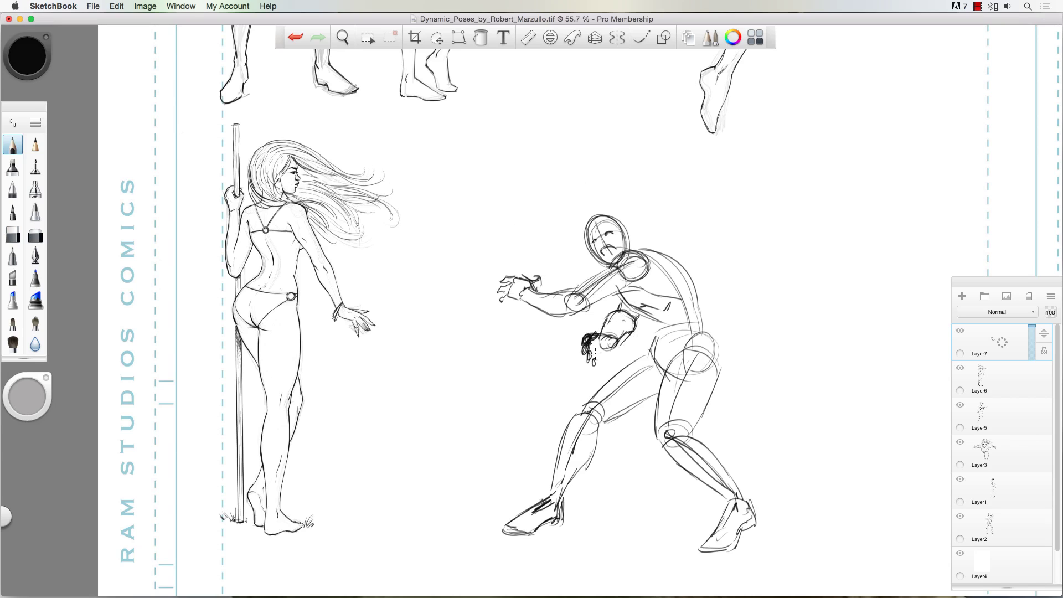
- Refine the rough lines of the hip, back, neck, belly and rear thigh
{"action": "left_click_drag", "start_coordinate": [703, 333], "coordinate": [718, 367]}
{"action": "left_click_drag", "start_coordinate": [657, 252], "coordinate": [701, 311]}
{"action": "left_click_drag", "start_coordinate": [627, 243], "coordinate": [639, 250]}
{"action": "left_click_drag", "start_coordinate": [650, 322], "coordinate": [662, 380]}
{"action": "left_click_drag", "start_coordinate": [717, 356], "coordinate": [686, 441]}
- Fade the crouching male's rough sketch with the soft eraser
{"action": "left_click", "coordinate": [36, 235]}
{"action": "left_click_drag", "start_coordinate": [558, 344], "coordinate": [558, 517]}
{"action": "scroll", "coordinate": [748, 514], "scroll_direction": "up", "scroll_amount": 3}
- Pencil clean contours of the crouching male's outstretched arm, shoulder and chest over the faded sketch
{"action": "left_click", "coordinate": [12, 145]}
{"action": "left_click_drag", "start_coordinate": [601, 177], "coordinate": [532, 218]}
{"action": "mouse_move", "coordinate": [602, 223]}
{"action": "left_mouse_down"}
{"action": "mouse_move", "coordinate": [523, 252]}
{"action": "mouse_move", "coordinate": [477, 226]}
{"action": "left_mouse_up"}
{"action": "mouse_move", "coordinate": [523, 252]}
{"action": "left_mouse_down"}
{"action": "mouse_move", "coordinate": [492, 258]}
{"action": "mouse_move", "coordinate": [454, 238]}
{"action": "left_mouse_up"}
{"action": "left_click_drag", "start_coordinate": [587, 215], "coordinate": [609, 217]}
{"action": "left_click_drag", "start_coordinate": [616, 178], "coordinate": [628, 191]}
{"action": "left_click_drag", "start_coordinate": [603, 221], "coordinate": [645, 236]}
{"action": "left_click_drag", "start_coordinate": [649, 236], "coordinate": [663, 242]}
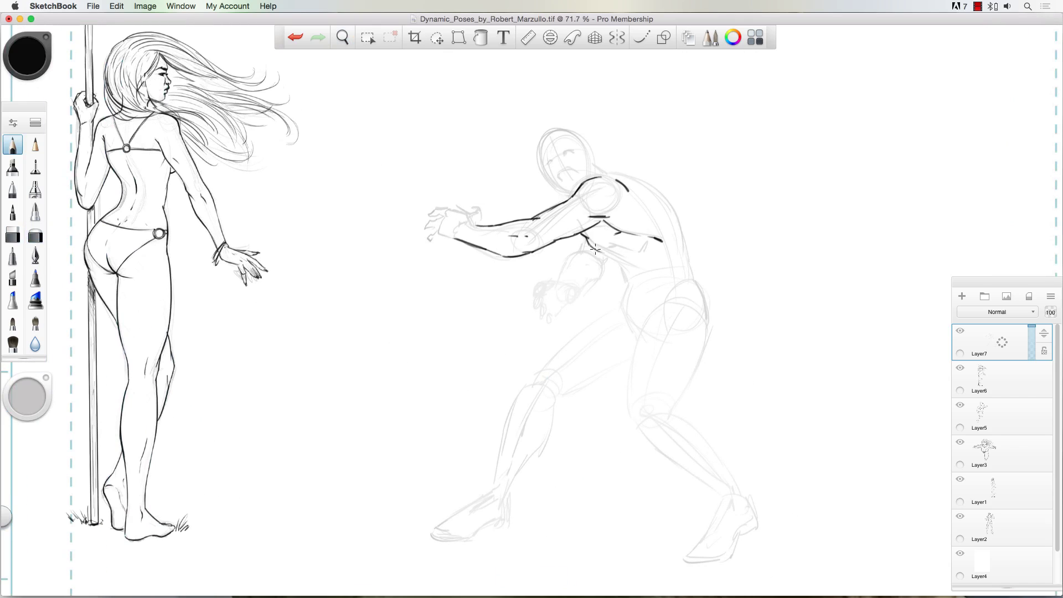
- Pencil the rib and abdomen lines and the back contour from the neck down to the hip
{"action": "left_click_drag", "start_coordinate": [595, 249], "coordinate": [636, 254]}
{"action": "left_click_drag", "start_coordinate": [602, 251], "coordinate": [634, 336]}
{"action": "mouse_move", "coordinate": [591, 161]}
{"action": "left_mouse_down"}
{"action": "mouse_move", "coordinate": [663, 214]}
{"action": "mouse_move", "coordinate": [691, 277]}
{"action": "left_mouse_up"}
{"action": "left_click_drag", "start_coordinate": [614, 255], "coordinate": [630, 295]}
{"action": "left_click_drag", "start_coordinate": [693, 265], "coordinate": [706, 360]}
- Pencil both contours of the rear thigh down to the knee and add muscle lines inside it
{"action": "left_click_drag", "start_coordinate": [658, 306], "coordinate": [646, 326]}
{"action": "mouse_move", "coordinate": [648, 320]}
{"action": "left_mouse_down"}
{"action": "mouse_move", "coordinate": [630, 388]}
{"action": "mouse_move", "coordinate": [633, 430]}
{"action": "mouse_move", "coordinate": [649, 434]}
{"action": "left_mouse_up"}
{"action": "left_click_drag", "start_coordinate": [704, 343], "coordinate": [668, 416]}
{"action": "left_click_drag", "start_coordinate": [649, 366], "coordinate": [644, 399]}
{"action": "left_click_drag", "start_coordinate": [683, 352], "coordinate": [676, 377]}
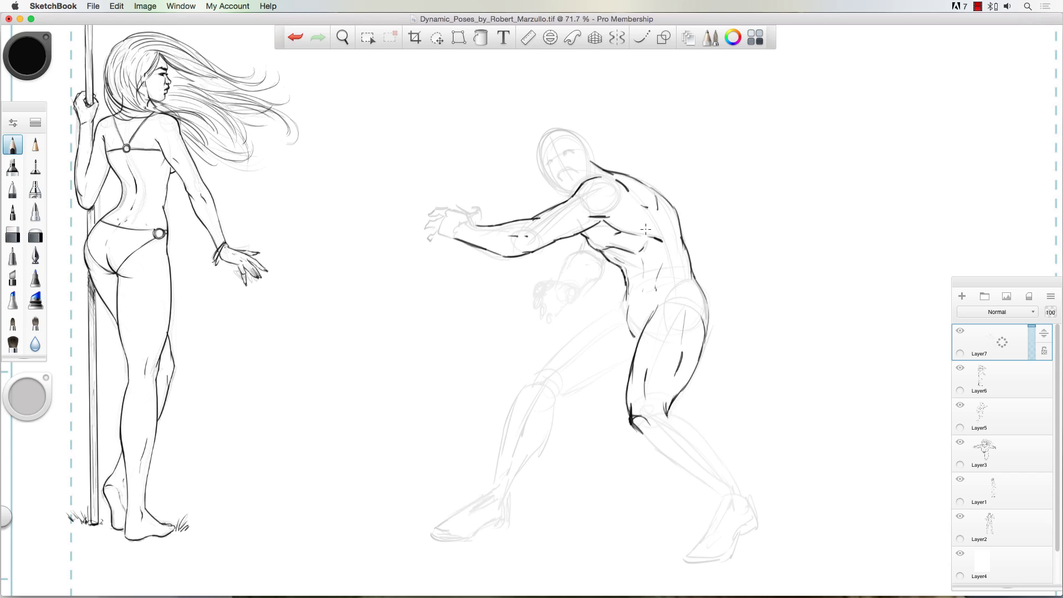
- Pencil the rear lower leg from the knee to the ankle and outline its foot
{"action": "left_click_drag", "start_coordinate": [667, 414], "coordinate": [760, 514]}
{"action": "mouse_move", "coordinate": [633, 424]}
{"action": "left_mouse_down"}
{"action": "mouse_move", "coordinate": [718, 495]}
{"action": "mouse_move", "coordinate": [688, 558]}
{"action": "left_mouse_up"}
{"action": "left_click_drag", "start_coordinate": [689, 560], "coordinate": [757, 512]}
- Pencil both hands with their fingers and the forearm of the lower arm
{"action": "left_click_drag", "start_coordinate": [450, 209], "coordinate": [475, 223]}
{"action": "left_click_drag", "start_coordinate": [443, 218], "coordinate": [466, 245]}
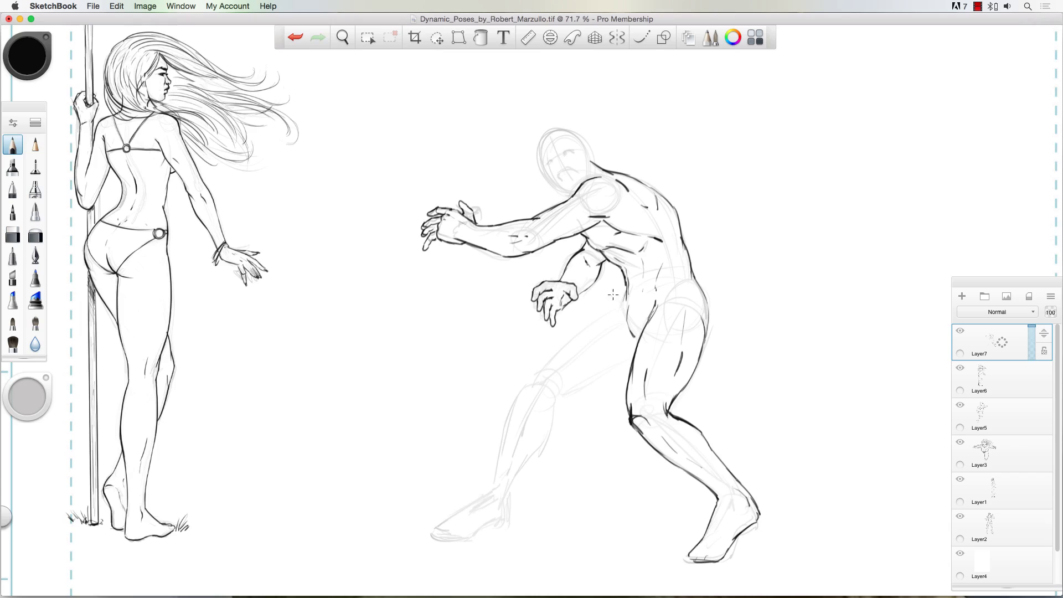
- Pencil both contours of the leading leg from the groin over the knee to the ankle
{"action": "left_click_drag", "start_coordinate": [627, 286], "coordinate": [617, 307]}
{"action": "left_click_drag", "start_coordinate": [615, 311], "coordinate": [551, 364]}
{"action": "left_click_drag", "start_coordinate": [631, 367], "coordinate": [567, 396]}
{"action": "left_click_drag", "start_coordinate": [575, 393], "coordinate": [526, 398]}
{"action": "mouse_move", "coordinate": [562, 401]}
{"action": "left_mouse_down"}
{"action": "mouse_move", "coordinate": [559, 420]}
{"action": "mouse_move", "coordinate": [492, 493]}
{"action": "left_mouse_up"}
{"action": "left_click_drag", "start_coordinate": [559, 412], "coordinate": [513, 505]}
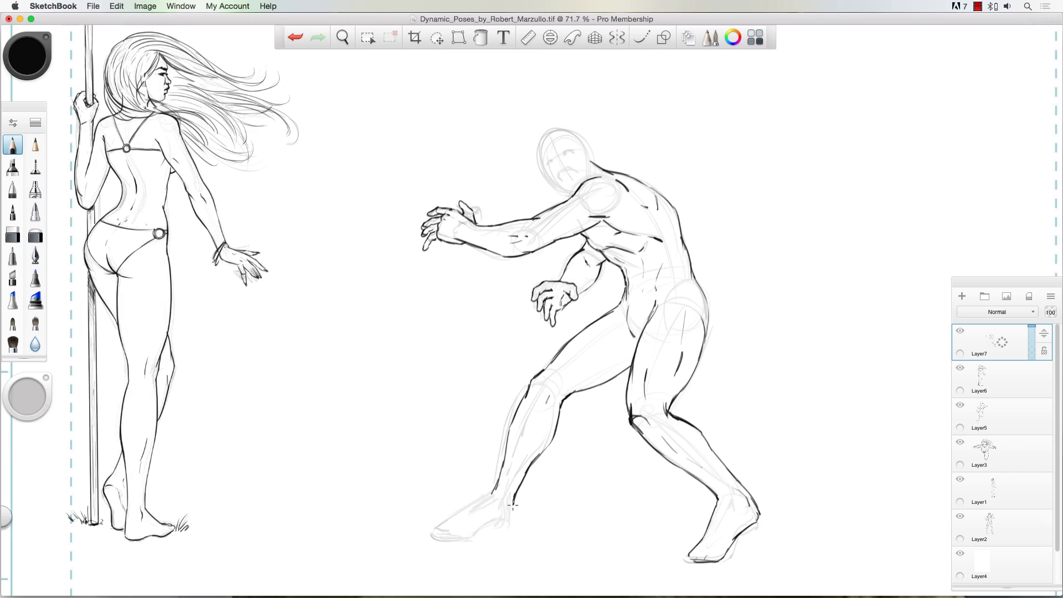
- Pencil the crouching male's head outline, jaw and facial guide lines
{"action": "mouse_move", "coordinate": [591, 161]}
{"action": "left_mouse_down"}
{"action": "mouse_move", "coordinate": [548, 129]}
{"action": "mouse_move", "coordinate": [540, 166]}
{"action": "mouse_move", "coordinate": [570, 195]}
{"action": "left_mouse_up"}
{"action": "mouse_move", "coordinate": [593, 162]}
{"action": "left_mouse_down"}
{"action": "mouse_move", "coordinate": [587, 177]}
{"action": "mouse_move", "coordinate": [546, 166]}
{"action": "left_mouse_up"}
{"action": "left_click_drag", "start_coordinate": [554, 137], "coordinate": [570, 188]}
{"action": "left_click_drag", "start_coordinate": [581, 169], "coordinate": [583, 154]}
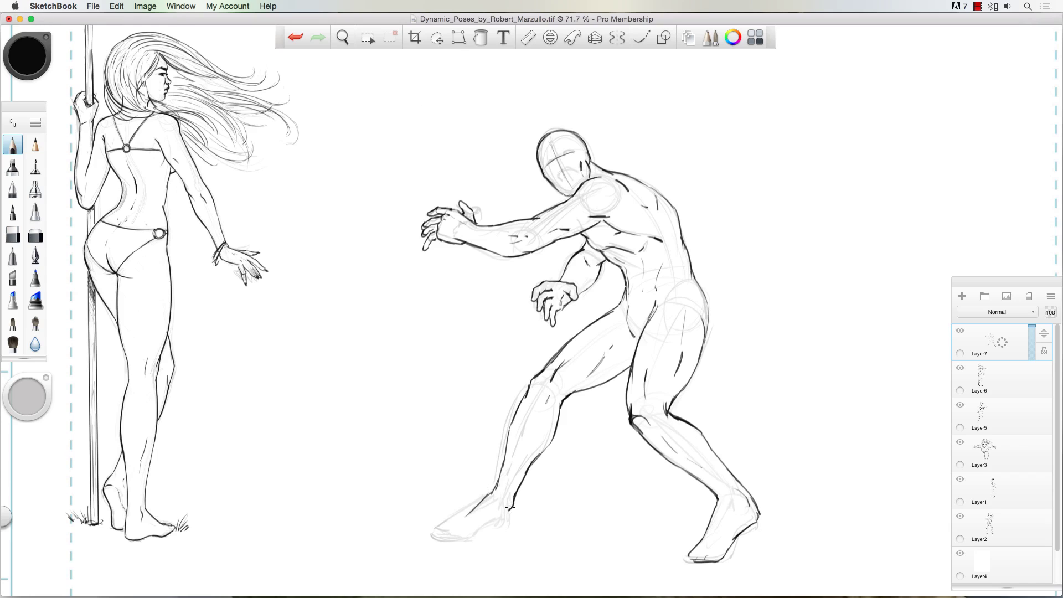
- Pencil the leading foot's heel, instep and sole
{"action": "left_click_drag", "start_coordinate": [510, 507], "coordinate": [511, 523]}
{"action": "left_click_drag", "start_coordinate": [491, 495], "coordinate": [442, 540]}
{"action": "left_click_drag", "start_coordinate": [439, 546], "coordinate": [505, 529]}
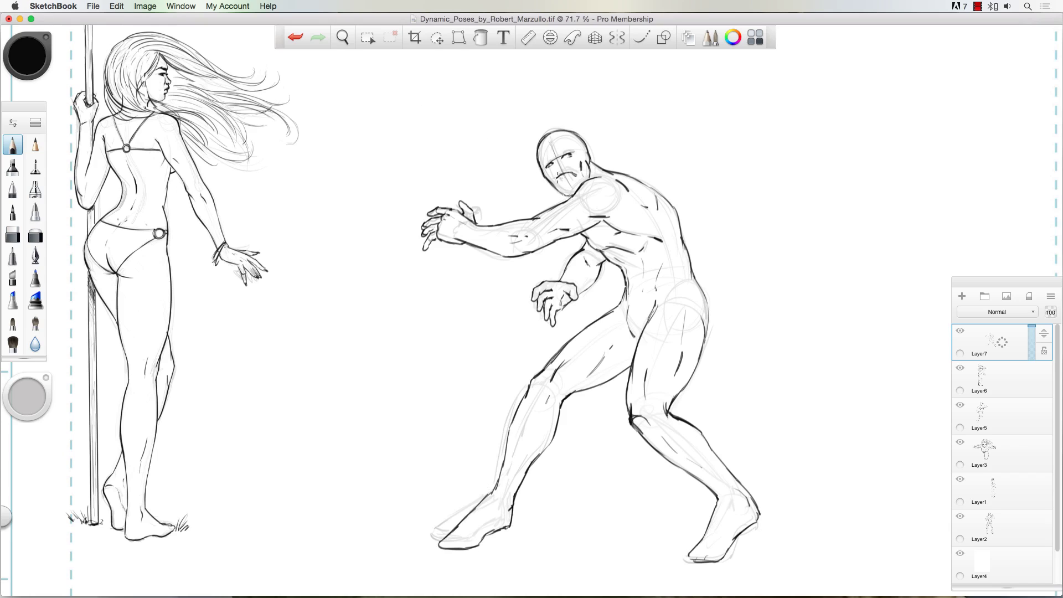
- Undo the last mouth strokes and redraw the mouth open
{"action": "key", "text": "super+z"}
{"action": "key", "text": "super+z"}
{"action": "left_click_drag", "start_coordinate": [625, 289], "coordinate": [539, 375]}
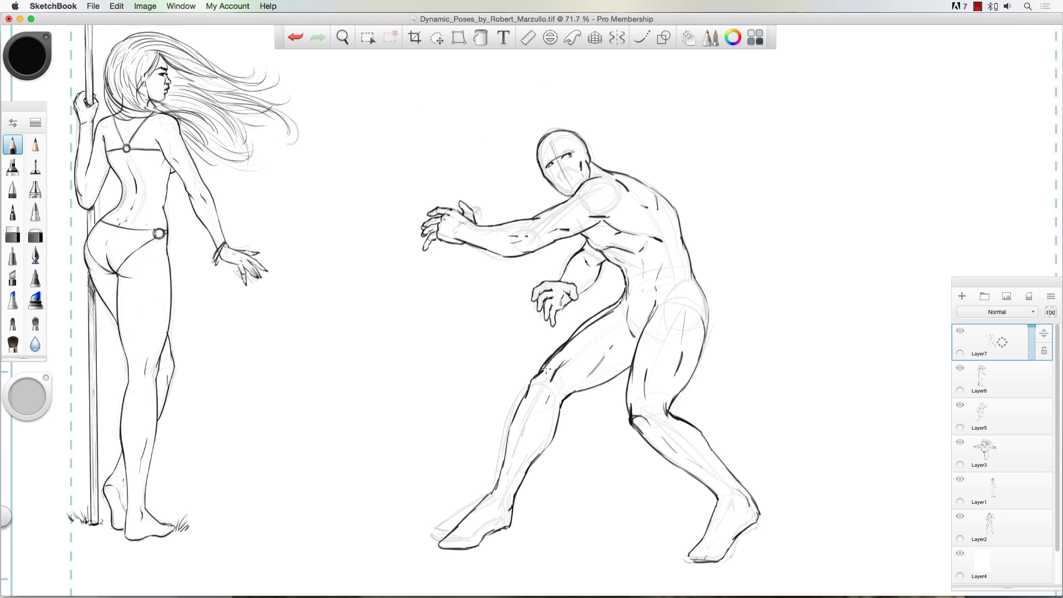
{"action": "key", "text": "space"}
{"action": "mouse_move", "coordinate": [475, 145]}
{"action": "left_mouse_down"}
{"action": "mouse_move", "coordinate": [515, 158]}
{"action": "mouse_move", "coordinate": [482, 223]}
{"action": "left_mouse_up"}
{"action": "key", "text": "super+z"}
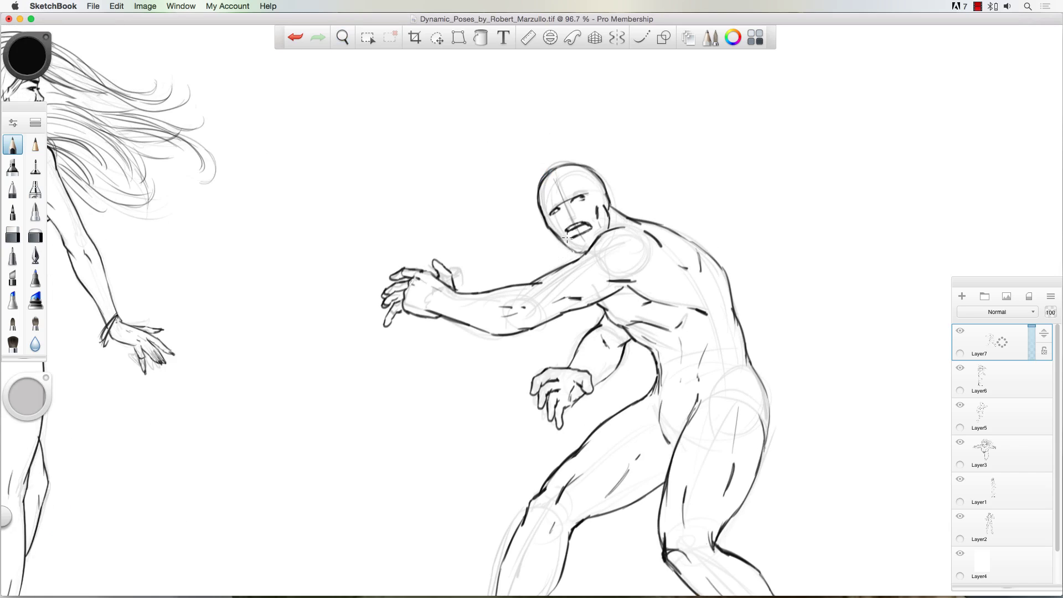
- Pencil the crouching male's eyes, widen his head outline and clear the facial guide lines
{"action": "left_click_drag", "start_coordinate": [567, 195], "coordinate": [586, 191]}
{"action": "left_click_drag", "start_coordinate": [558, 202], "coordinate": [548, 208]}
{"action": "key", "text": "l"}
{"action": "mouse_move", "coordinate": [525, 173]}
{"action": "left_mouse_down"}
{"action": "mouse_move", "coordinate": [571, 147]}
{"action": "mouse_move", "coordinate": [523, 182]}
{"action": "mouse_move", "coordinate": [566, 235]}
{"action": "mouse_move", "coordinate": [548, 212]}
{"action": "left_mouse_up"}
{"action": "left_click", "coordinate": [35, 236]}
{"action": "left_click", "coordinate": [12, 145]}
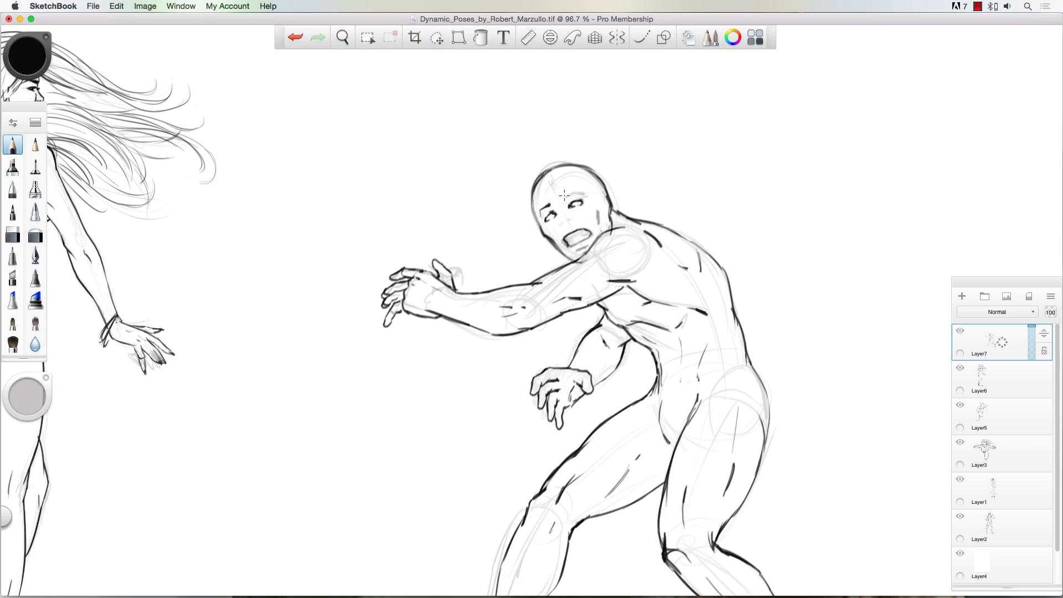
- Pencil the crouching male's eyebrows and nose
{"action": "left_click_drag", "start_coordinate": [564, 195], "coordinate": [583, 192]}
{"action": "left_click_drag", "start_coordinate": [541, 212], "coordinate": [552, 204]}
{"action": "left_click_drag", "start_coordinate": [564, 216], "coordinate": [567, 219]}
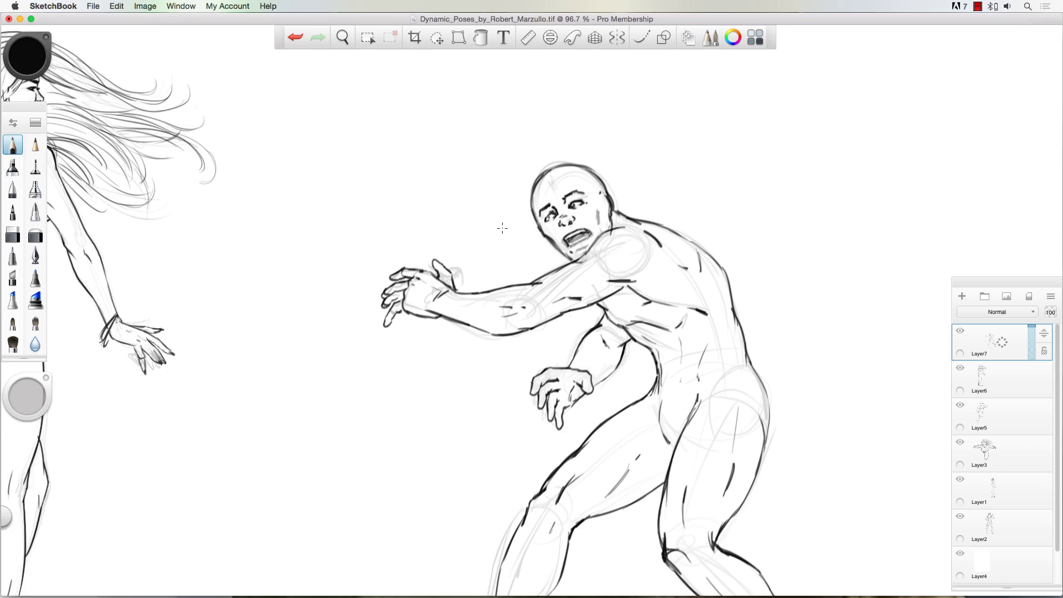
- Pencil the waistband and leg openings of the crouching male's trunks
{"action": "scroll", "coordinate": [502, 227], "scroll_direction": "down", "scroll_amount": 5}
{"action": "scroll", "coordinate": [491, 293], "scroll_direction": "up", "scroll_amount": 3}
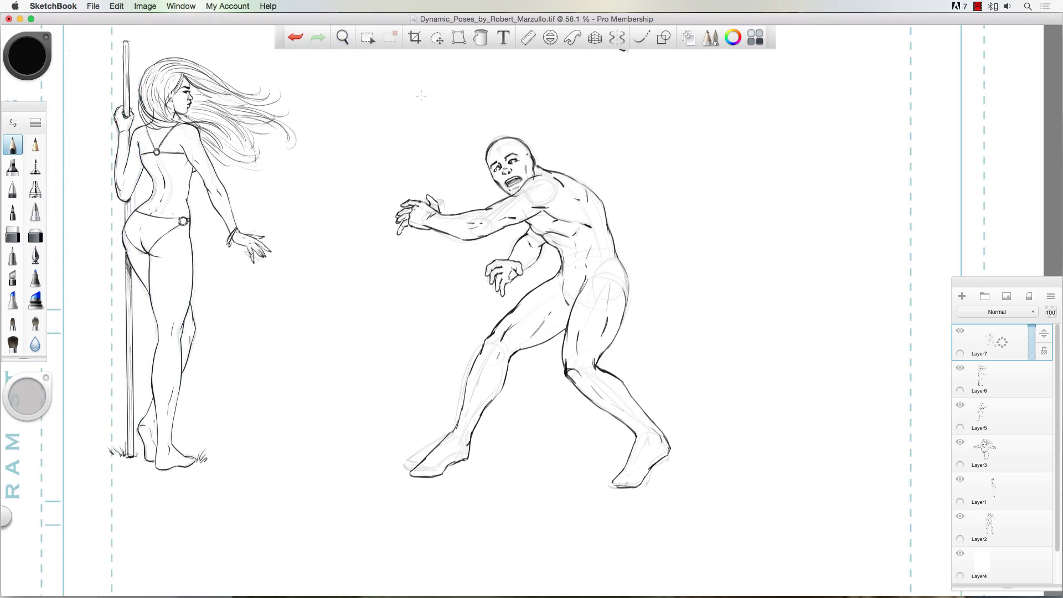
{"action": "left_click_drag", "start_coordinate": [543, 284], "coordinate": [631, 318]}
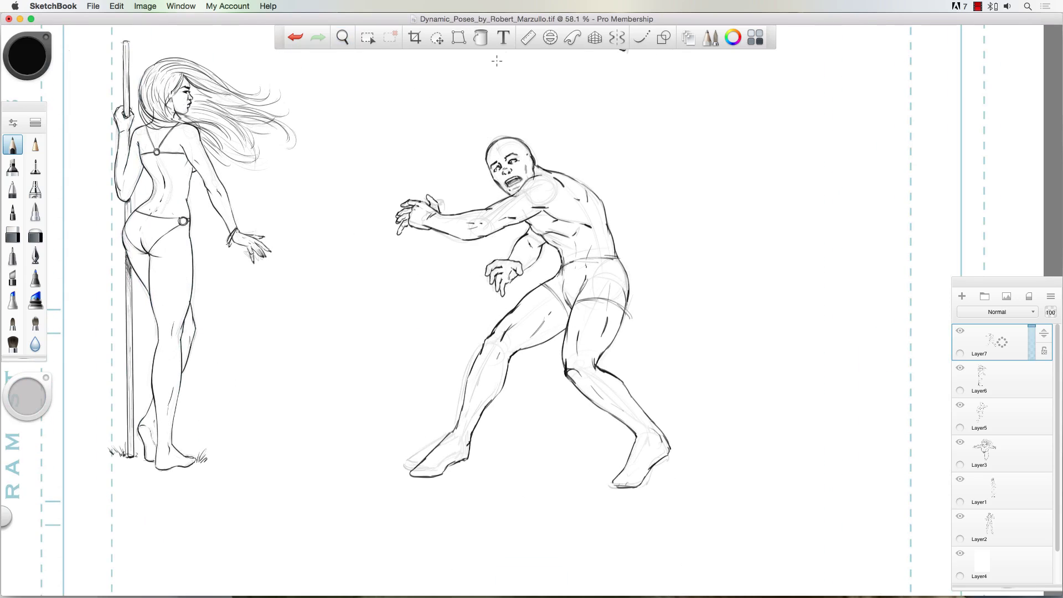
- Move the crouching male closer to the back-view female with the pole
{"action": "key", "text": "space"}
{"action": "mouse_move", "coordinate": [417, 281]}
{"action": "left_mouse_down"}
{"action": "mouse_move", "coordinate": [417, 375]}
{"action": "mouse_move", "coordinate": [421, 299]}
{"action": "left_mouse_up"}
{"action": "key", "text": "space"}
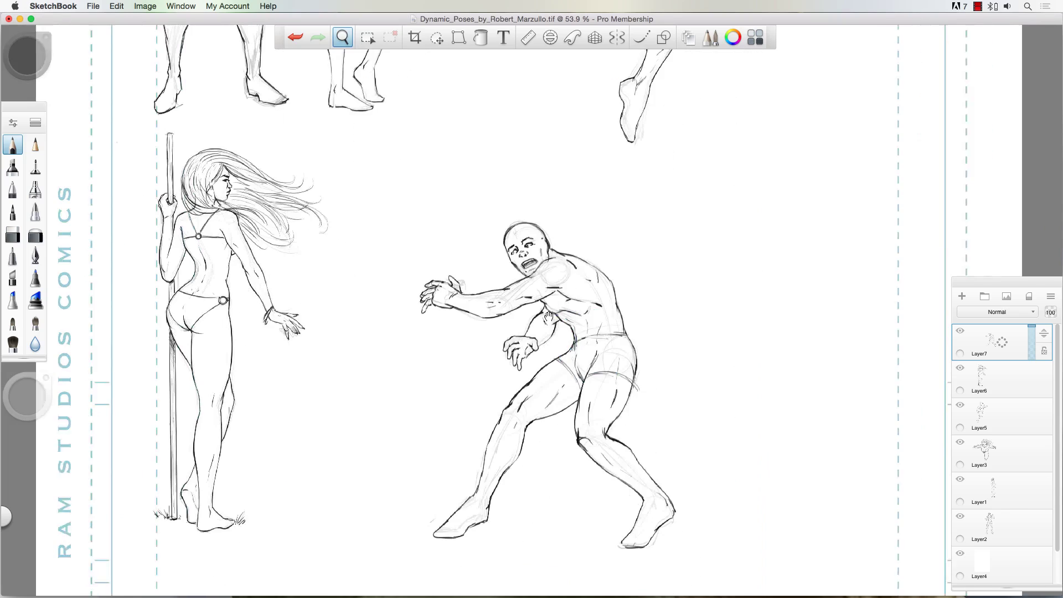
{"action": "key", "text": "v"}
{"action": "mouse_move", "coordinate": [348, 391]}
{"action": "left_mouse_down"}
{"action": "mouse_move", "coordinate": [255, 356]}
{"action": "mouse_move", "coordinate": [257, 370]}
{"action": "left_mouse_up"}
{"action": "left_click", "coordinate": [285, 338]}
- Pencil short spiky hair and an ear on the crouching male's head
{"action": "left_click_drag", "start_coordinate": [414, 203], "coordinate": [401, 189]}
{"action": "mouse_move", "coordinate": [407, 209]}
{"action": "left_mouse_down"}
{"action": "mouse_move", "coordinate": [399, 195]}
{"action": "mouse_move", "coordinate": [423, 182]}
{"action": "left_mouse_up"}
{"action": "left_click_drag", "start_coordinate": [429, 191], "coordinate": [443, 186]}
{"action": "left_click_drag", "start_coordinate": [440, 192], "coordinate": [454, 199]}
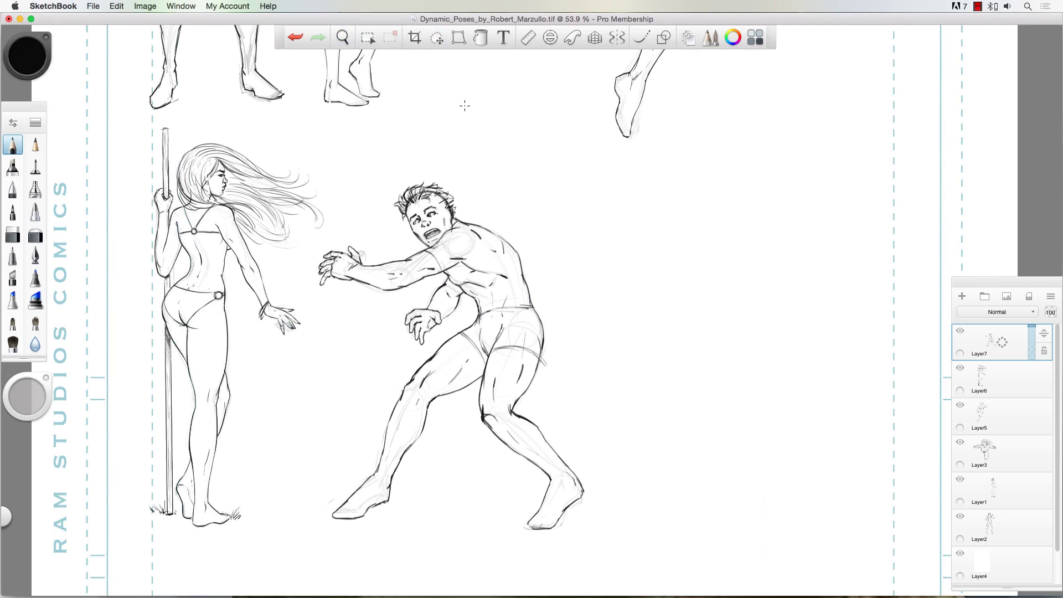
- Erase the crouching male's hair, face and head outline
{"action": "left_click", "coordinate": [437, 38]}
{"action": "scroll", "coordinate": [344, 345], "scroll_direction": "down", "scroll_amount": 5}
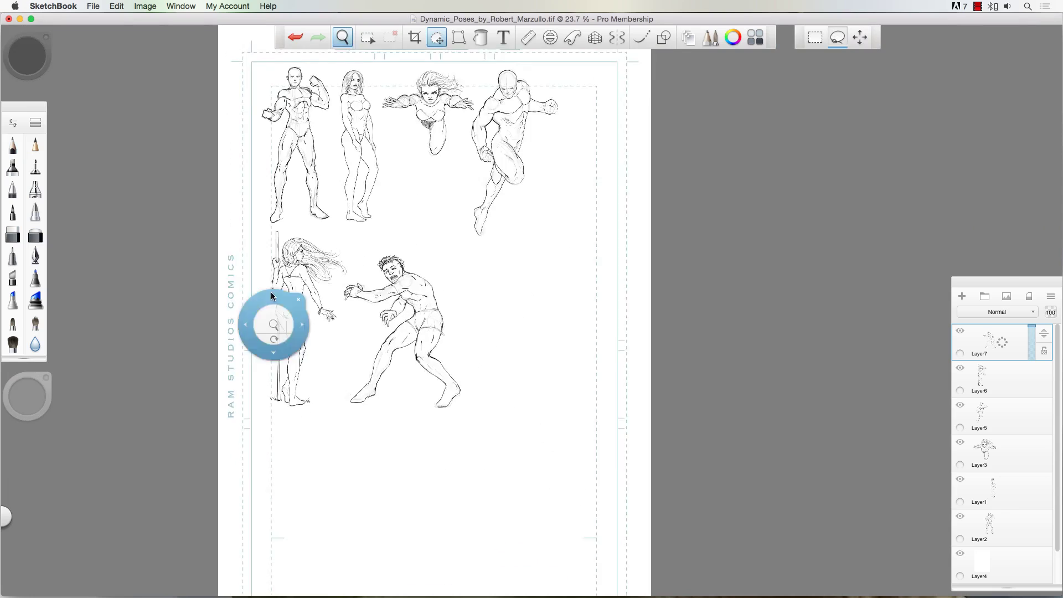
{"action": "left_click_drag", "start_coordinate": [270, 294], "coordinate": [314, 356]}
{"action": "key", "text": "b"}
{"action": "key", "text": "space"}
{"action": "left_click_drag", "start_coordinate": [427, 449], "coordinate": [427, 366]}
{"action": "key", "text": "e"}
{"action": "left_click_drag", "start_coordinate": [418, 194], "coordinate": [461, 180]}
{"action": "key", "text": "["}
{"action": "left_click_drag", "start_coordinate": [459, 188], "coordinate": [447, 217]}
{"action": "key", "text": "space"}
{"action": "mouse_move", "coordinate": [411, 213]}
{"action": "left_mouse_down"}
{"action": "mouse_move", "coordinate": [443, 199]}
{"action": "mouse_move", "coordinate": [449, 182]}
{"action": "mouse_move", "coordinate": [446, 196]}
{"action": "left_mouse_up"}
- Redraw the crouching male's head as a tilted oval with an ear and facial guide lines
{"action": "key", "text": "b"}
{"action": "mouse_move", "coordinate": [432, 161]}
{"action": "left_mouse_down"}
{"action": "mouse_move", "coordinate": [478, 172]}
{"action": "mouse_move", "coordinate": [452, 208]}
{"action": "left_mouse_up"}
{"action": "left_click_drag", "start_coordinate": [468, 171], "coordinate": [478, 178]}
{"action": "mouse_move", "coordinate": [426, 184]}
{"action": "left_mouse_down"}
{"action": "mouse_move", "coordinate": [454, 213]}
{"action": "mouse_move", "coordinate": [460, 175]}
{"action": "left_mouse_up"}
{"action": "mouse_move", "coordinate": [431, 161]}
{"action": "left_mouse_down"}
{"action": "mouse_move", "coordinate": [456, 209]}
{"action": "mouse_move", "coordinate": [469, 188]}
{"action": "left_mouse_up"}
{"action": "left_click_drag", "start_coordinate": [478, 193], "coordinate": [463, 208]}
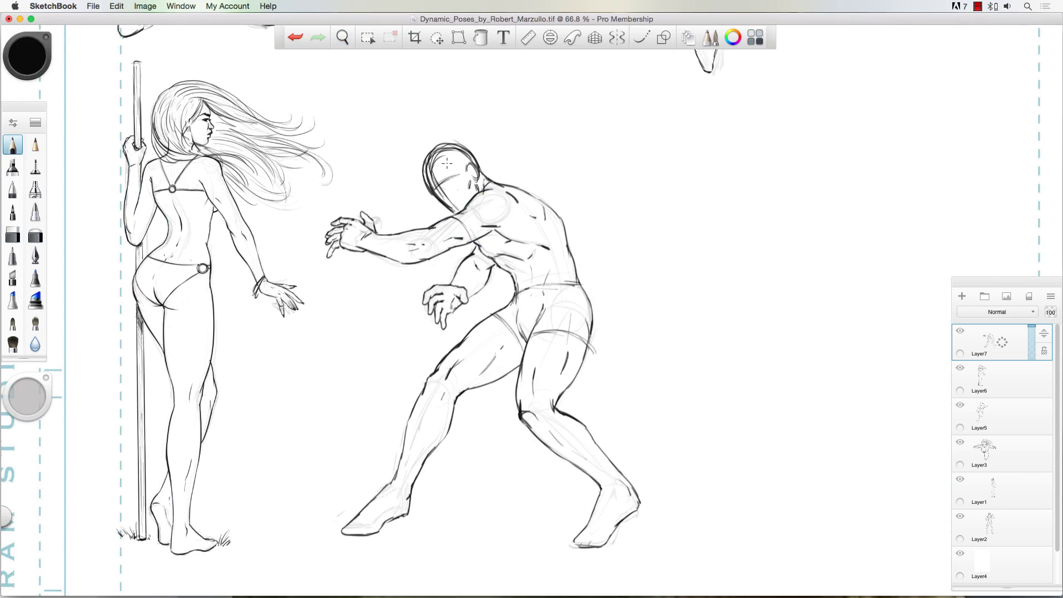
- Lighten the rough head lines and pencil the face contour from forehead to chin
{"action": "scroll", "coordinate": [447, 164], "scroll_direction": "up", "scroll_amount": 3}
{"action": "scroll", "coordinate": [425, 159], "scroll_direction": "up", "scroll_amount": 3}
{"action": "key", "text": "e"}
{"action": "mouse_move", "coordinate": [446, 167]}
{"action": "left_mouse_down"}
{"action": "mouse_move", "coordinate": [545, 227]}
{"action": "mouse_move", "coordinate": [440, 204]}
{"action": "left_mouse_up"}
{"action": "key", "text": "b"}
{"action": "mouse_move", "coordinate": [432, 175]}
{"action": "left_mouse_down"}
{"action": "mouse_move", "coordinate": [441, 232]}
{"action": "mouse_move", "coordinate": [500, 289]}
{"action": "left_mouse_up"}
- Pencil the crouching male's nose, open mouth and lower lip, undoing one stray stroke
{"action": "left_click_drag", "start_coordinate": [482, 265], "coordinate": [526, 259]}
{"action": "mouse_move", "coordinate": [503, 255]}
{"action": "left_mouse_down"}
{"action": "mouse_move", "coordinate": [484, 265]}
{"action": "mouse_move", "coordinate": [497, 279]}
{"action": "left_mouse_up"}
{"action": "mouse_move", "coordinate": [478, 267]}
{"action": "left_mouse_down"}
{"action": "mouse_move", "coordinate": [499, 289]}
{"action": "mouse_move", "coordinate": [498, 276]}
{"action": "left_mouse_up"}
{"action": "key", "text": "super+z"}
{"action": "left_click_drag", "start_coordinate": [521, 279], "coordinate": [501, 284]}
- Pencil the crouching male's brows, eyes and teeth, and firm up the head outline and ear
{"action": "mouse_move", "coordinate": [469, 251]}
{"action": "left_mouse_down"}
{"action": "mouse_move", "coordinate": [460, 228]}
{"action": "mouse_move", "coordinate": [497, 209]}
{"action": "mouse_move", "coordinate": [459, 237]}
{"action": "mouse_move", "coordinate": [456, 226]}
{"action": "mouse_move", "coordinate": [503, 197]}
{"action": "left_mouse_up"}
{"action": "left_click_drag", "start_coordinate": [487, 217], "coordinate": [497, 209]}
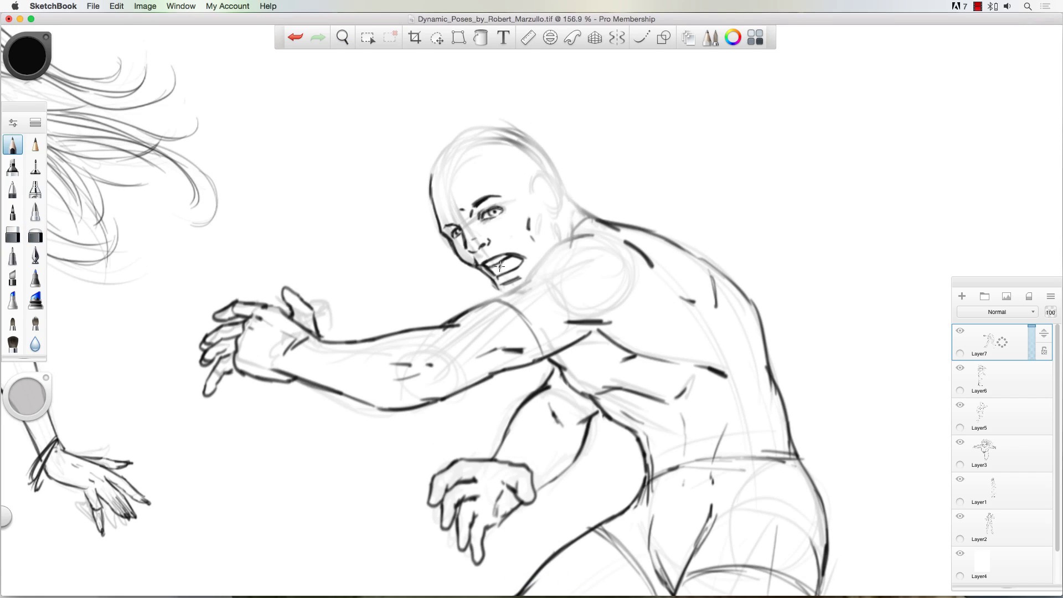
{"action": "left_click_drag", "start_coordinate": [499, 266], "coordinate": [490, 275]}
{"action": "mouse_move", "coordinate": [437, 222]}
{"action": "left_mouse_down"}
{"action": "mouse_move", "coordinate": [476, 136]}
{"action": "mouse_move", "coordinate": [565, 194]}
{"action": "mouse_move", "coordinate": [544, 179]}
{"action": "mouse_move", "coordinate": [559, 214]}
{"action": "left_mouse_up"}
{"action": "left_click_drag", "start_coordinate": [545, 209], "coordinate": [550, 186]}
- Move the crouching male up the page, closer to the top row of figures
{"action": "left_click_drag", "start_coordinate": [428, 234], "coordinate": [300, 264]}
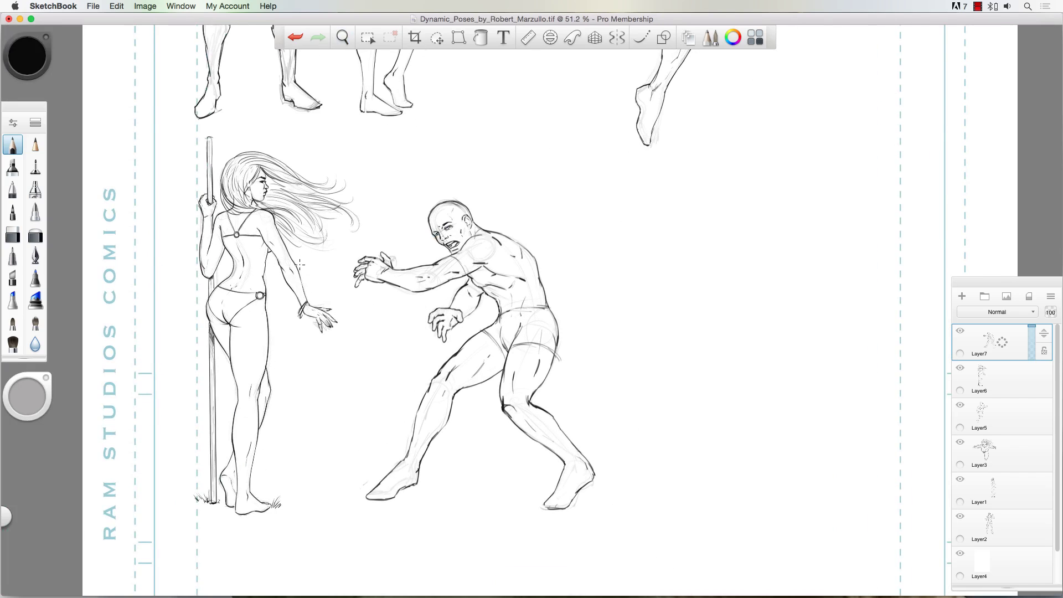
{"action": "left_click_drag", "start_coordinate": [404, 208], "coordinate": [352, 213]}
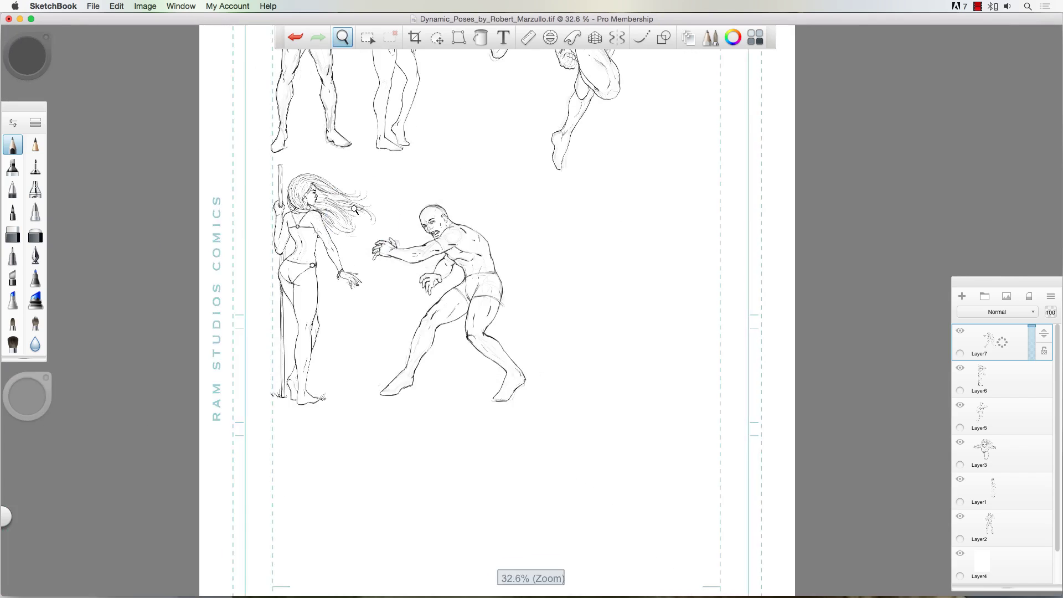
{"action": "left_click_drag", "start_coordinate": [424, 116], "coordinate": [336, 147]}
{"action": "key", "text": "v"}
{"action": "left_click_drag", "start_coordinate": [313, 339], "coordinate": [310, 275]}
{"action": "left_click_drag", "start_coordinate": [563, 308], "coordinate": [615, 308]}
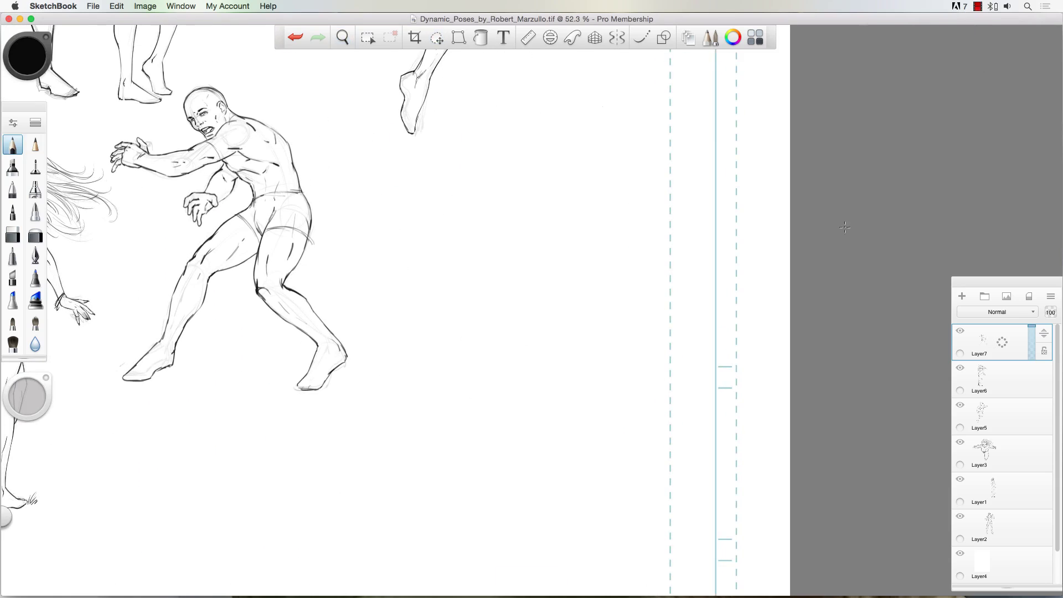
- On a new layer, sketch a new figure's oval head, curved spine, hip arc and trailing leg line
{"action": "left_click", "coordinate": [962, 296]}
{"action": "mouse_move", "coordinate": [526, 226]}
{"action": "left_mouse_down"}
{"action": "mouse_move", "coordinate": [518, 291]}
{"action": "mouse_move", "coordinate": [624, 381]}
{"action": "left_mouse_up"}
{"action": "left_click_drag", "start_coordinate": [598, 364], "coordinate": [675, 405]}
{"action": "left_click_drag", "start_coordinate": [548, 294], "coordinate": [599, 365]}
{"action": "left_click_drag", "start_coordinate": [619, 358], "coordinate": [673, 425]}
{"action": "left_click_drag", "start_coordinate": [645, 395], "coordinate": [718, 499]}
{"action": "left_click_drag", "start_coordinate": [686, 461], "coordinate": [727, 505]}
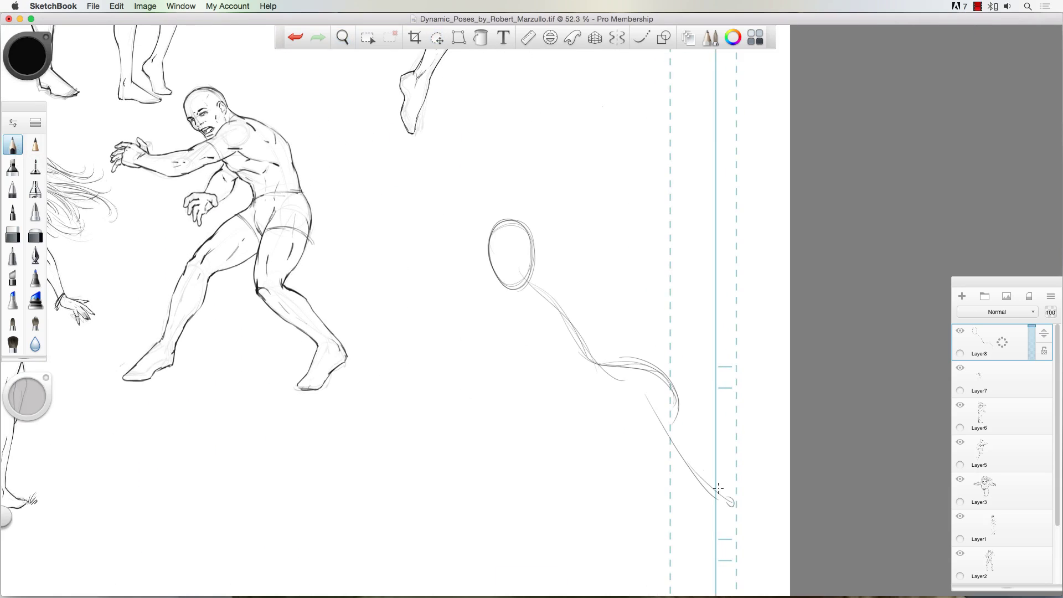
- Rough in the new figure's shoulders, both bent arms, pelvis and raised front thigh
{"action": "left_click_drag", "start_coordinate": [608, 410], "coordinate": [500, 420]}
{"action": "left_click_drag", "start_coordinate": [570, 271], "coordinate": [566, 271]}
{"action": "left_click_drag", "start_coordinate": [498, 316], "coordinate": [547, 276]}
{"action": "left_click_drag", "start_coordinate": [580, 384], "coordinate": [657, 396]}
{"action": "left_click_drag", "start_coordinate": [580, 392], "coordinate": [581, 394]}
{"action": "mouse_move", "coordinate": [559, 278]}
{"action": "left_mouse_down"}
{"action": "mouse_move", "coordinate": [626, 288]}
{"action": "mouse_move", "coordinate": [572, 327]}
{"action": "left_mouse_up"}
{"action": "left_click_drag", "start_coordinate": [500, 312], "coordinate": [471, 371]}
{"action": "left_click_drag", "start_coordinate": [412, 306], "coordinate": [469, 371]}
{"action": "left_click_drag", "start_coordinate": [498, 428], "coordinate": [618, 450]}
{"action": "left_click_drag", "start_coordinate": [662, 448], "coordinate": [720, 504]}
- Move the rough figure inside the page margins and rough in both lower legs
{"action": "key", "text": "v"}
{"action": "left_click_drag", "start_coordinate": [455, 422], "coordinate": [440, 435]}
{"action": "left_click_drag", "start_coordinate": [447, 449], "coordinate": [381, 397]}
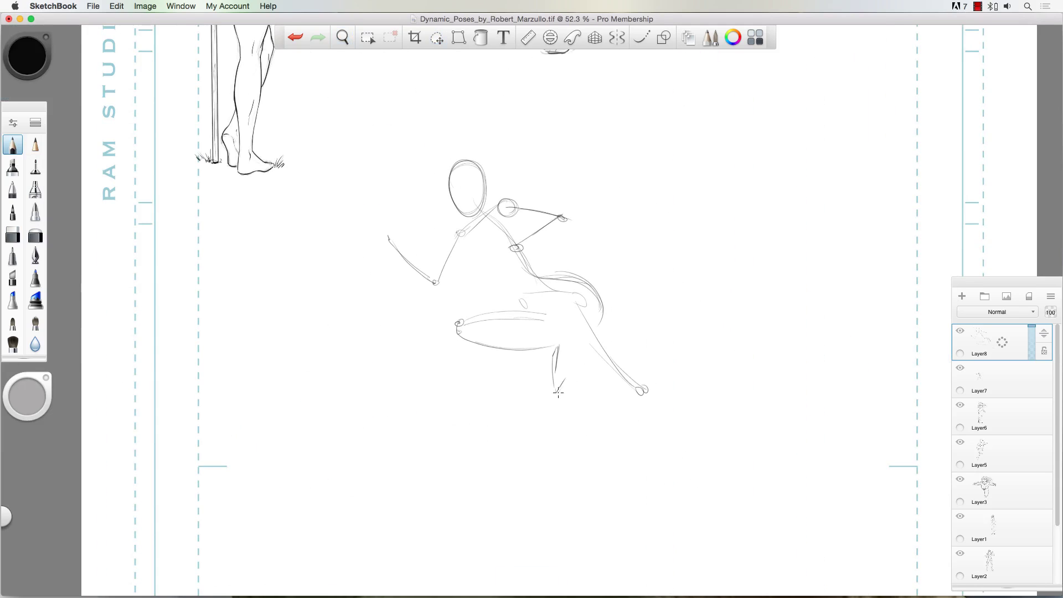
{"action": "left_click_drag", "start_coordinate": [565, 344], "coordinate": [557, 399]}
{"action": "left_click_drag", "start_coordinate": [645, 382], "coordinate": [770, 506]}
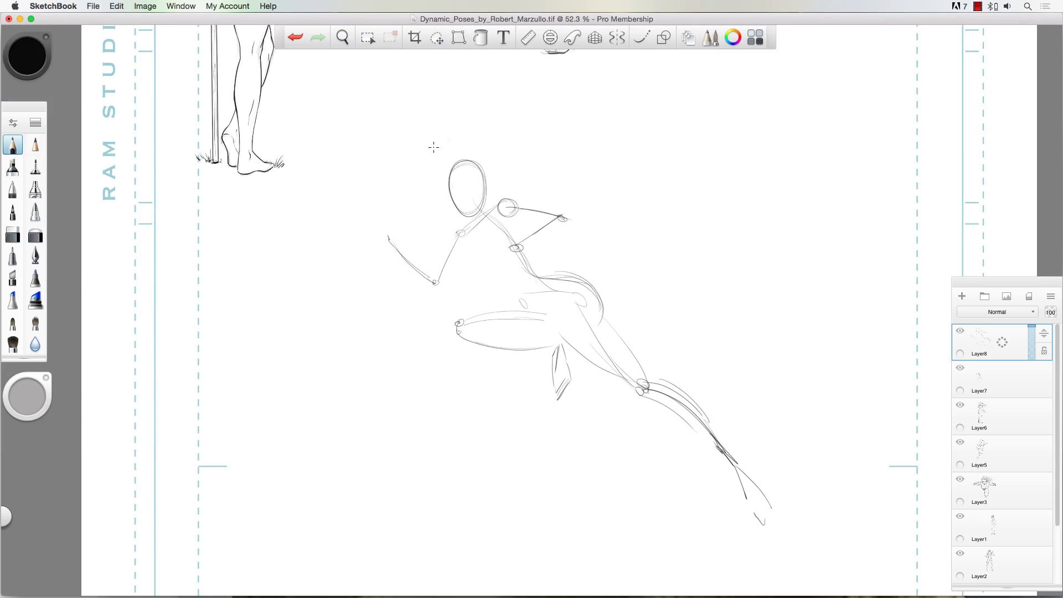
- Build up the front arm, the chest and belly contour, and the rear upper arm
{"action": "left_click_drag", "start_coordinate": [460, 232], "coordinate": [443, 293]}
{"action": "left_click_drag", "start_coordinate": [383, 242], "coordinate": [425, 297]}
{"action": "mouse_move", "coordinate": [470, 250]}
{"action": "left_mouse_down"}
{"action": "mouse_move", "coordinate": [446, 290]}
{"action": "mouse_move", "coordinate": [498, 285]}
{"action": "left_mouse_up"}
{"action": "left_click_drag", "start_coordinate": [498, 270], "coordinate": [529, 257]}
{"action": "left_click_drag", "start_coordinate": [505, 205], "coordinate": [568, 222]}
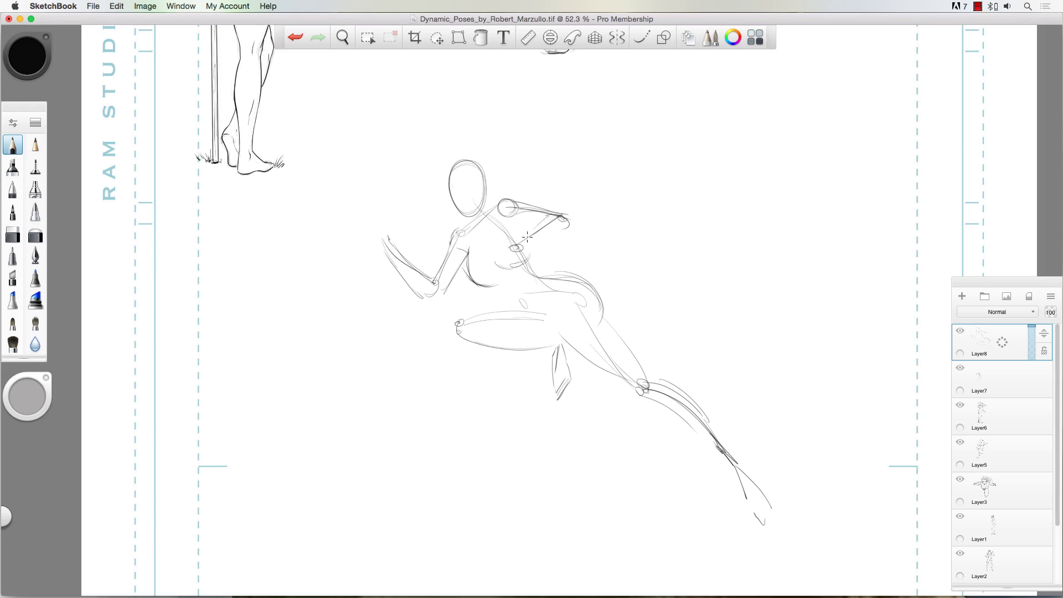
- Rough in the bent rear arm's forearm, elbow and wrist
{"action": "left_click_drag", "start_coordinate": [515, 256], "coordinate": [569, 220]}
{"action": "left_click_drag", "start_coordinate": [505, 244], "coordinate": [523, 260]}
{"action": "left_click_drag", "start_coordinate": [498, 198], "coordinate": [581, 224]}
{"action": "left_click_drag", "start_coordinate": [515, 224], "coordinate": [534, 232]}
- Strengthen the head outline and add the neck, front shoulder and upper arm contours
{"action": "left_click_drag", "start_coordinate": [445, 176], "coordinate": [470, 218]}
{"action": "mouse_move", "coordinate": [443, 188]}
{"action": "left_mouse_down"}
{"action": "mouse_move", "coordinate": [486, 188]}
{"action": "mouse_move", "coordinate": [454, 215]}
{"action": "left_mouse_up"}
{"action": "mouse_move", "coordinate": [471, 218]}
{"action": "left_mouse_down"}
{"action": "mouse_move", "coordinate": [457, 231]}
{"action": "mouse_move", "coordinate": [468, 227]}
{"action": "left_mouse_up"}
{"action": "left_click_drag", "start_coordinate": [454, 231], "coordinate": [437, 275]}
{"action": "left_click_drag", "start_coordinate": [467, 265], "coordinate": [433, 305]}
- Sketch the back contour over the buttock and down the trailing leg to the ankle
{"action": "left_click_drag", "start_coordinate": [536, 250], "coordinate": [615, 318]}
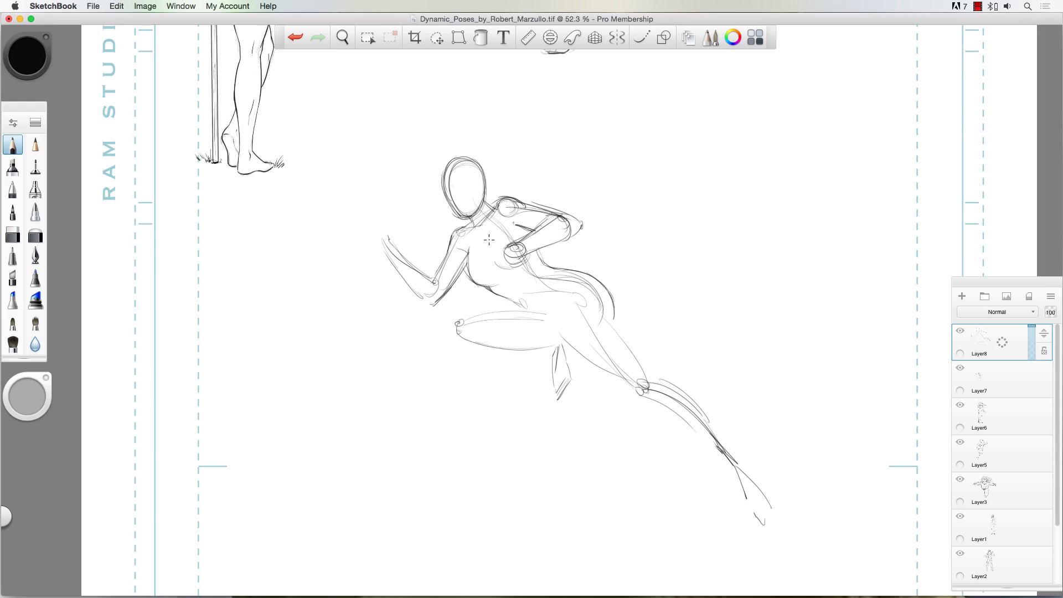
{"action": "left_click_drag", "start_coordinate": [553, 269], "coordinate": [614, 314]}
{"action": "left_click_drag", "start_coordinate": [614, 305], "coordinate": [657, 380]}
{"action": "left_click_drag", "start_coordinate": [659, 380], "coordinate": [737, 463]}
- Sketch the raised front thigh's upper contour and rounded knee
{"action": "left_click_drag", "start_coordinate": [523, 307], "coordinate": [461, 357]}
{"action": "left_click_drag", "start_coordinate": [447, 321], "coordinate": [448, 353]}
{"action": "left_click_drag", "start_coordinate": [463, 329], "coordinate": [482, 331]}
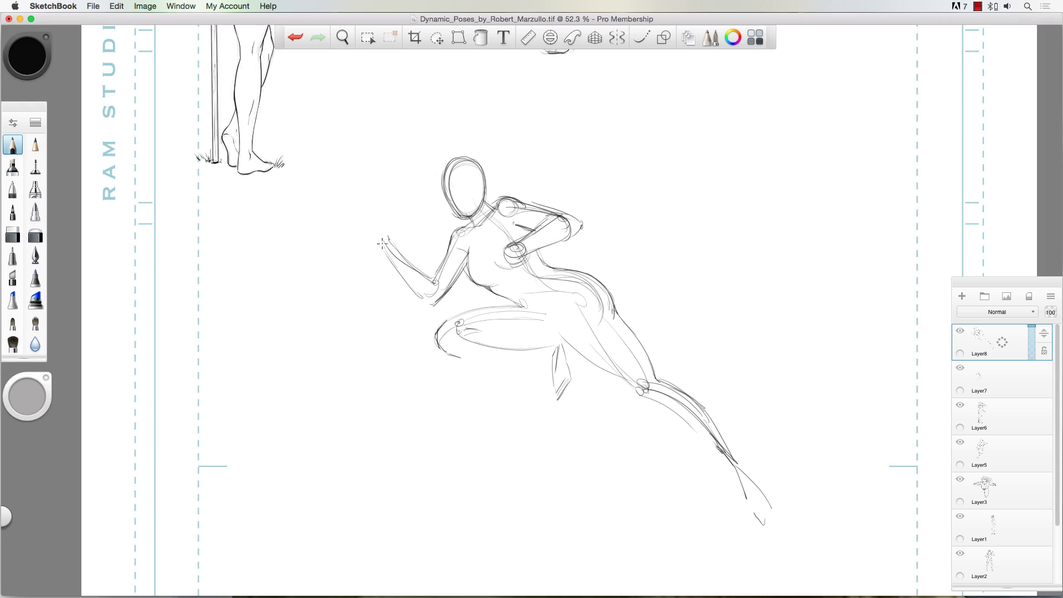
- Sketch the raised front fist and reinforce the forearm and elbow
{"action": "left_click_drag", "start_coordinate": [382, 246], "coordinate": [379, 214]}
{"action": "left_click_drag", "start_coordinate": [378, 213], "coordinate": [400, 218]}
{"action": "mouse_move", "coordinate": [398, 228]}
{"action": "left_mouse_down"}
{"action": "mouse_move", "coordinate": [395, 247]}
{"action": "mouse_move", "coordinate": [452, 281]}
{"action": "left_mouse_up"}
{"action": "left_click_drag", "start_coordinate": [458, 275], "coordinate": [434, 305]}
{"action": "left_click_drag", "start_coordinate": [467, 252], "coordinate": [467, 273]}
- Sketch the trailing leg's underside down to the pointed foot and reinforce the head
{"action": "mouse_move", "coordinate": [535, 287]}
{"action": "left_mouse_down"}
{"action": "mouse_move", "coordinate": [617, 381]}
{"action": "mouse_move", "coordinate": [728, 470]}
{"action": "mouse_move", "coordinate": [742, 527]}
{"action": "left_mouse_up"}
{"action": "left_click_drag", "start_coordinate": [736, 462], "coordinate": [757, 492]}
{"action": "left_click_drag", "start_coordinate": [450, 204], "coordinate": [480, 200]}
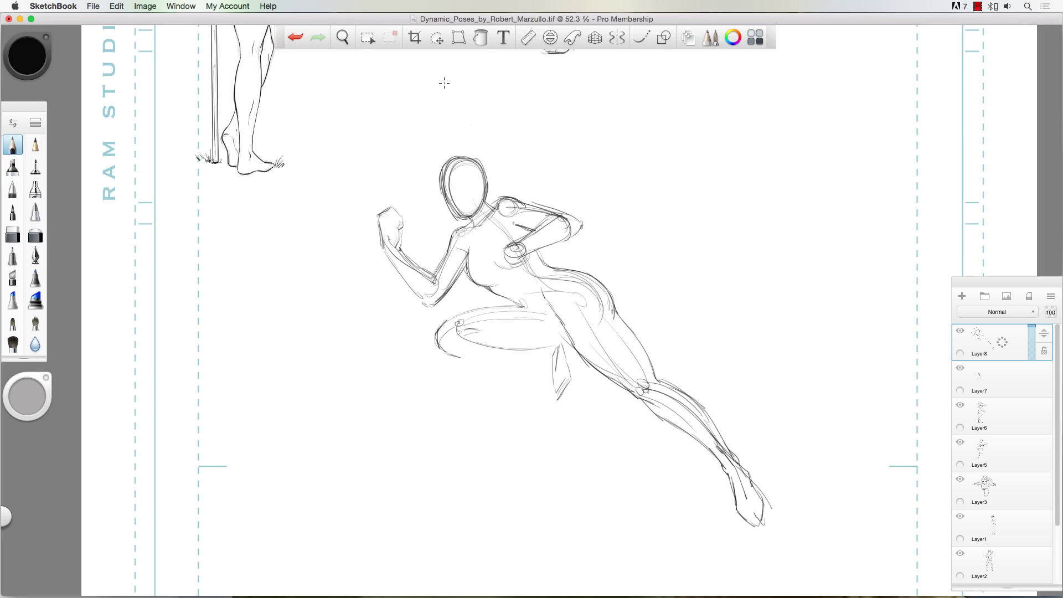
- Redraw the front thigh angled down to a lower knee, with the foot tucked behind
{"action": "left_click_drag", "start_coordinate": [543, 285], "coordinate": [592, 366]}
{"action": "mouse_move", "coordinate": [460, 358]}
{"action": "left_mouse_down"}
{"action": "mouse_move", "coordinate": [437, 323]}
{"action": "mouse_move", "coordinate": [560, 387]}
{"action": "left_mouse_up"}
{"action": "left_click_drag", "start_coordinate": [520, 307], "coordinate": [461, 373]}
{"action": "mouse_move", "coordinate": [460, 373]}
{"action": "left_mouse_down"}
{"action": "mouse_move", "coordinate": [458, 396]}
{"action": "mouse_move", "coordinate": [471, 402]}
{"action": "left_mouse_up"}
{"action": "left_click_drag", "start_coordinate": [481, 401], "coordinate": [564, 343]}
{"action": "left_click_drag", "start_coordinate": [510, 320], "coordinate": [454, 388]}
{"action": "left_click_drag", "start_coordinate": [455, 388], "coordinate": [476, 416]}
{"action": "mouse_move", "coordinate": [479, 415]}
{"action": "left_mouse_down"}
{"action": "mouse_move", "coordinate": [570, 354]}
{"action": "mouse_move", "coordinate": [578, 413]}
{"action": "left_mouse_up"}
{"action": "left_click_drag", "start_coordinate": [579, 413], "coordinate": [593, 360]}
- Firm up the raised front arm's upper arm and forearm contours
{"action": "left_click_drag", "start_coordinate": [467, 266], "coordinate": [432, 308]}
{"action": "left_click_drag", "start_coordinate": [381, 241], "coordinate": [426, 307]}
{"action": "left_click_drag", "start_coordinate": [399, 249], "coordinate": [435, 277]}
{"action": "left_click_drag", "start_coordinate": [430, 274], "coordinate": [451, 249]}
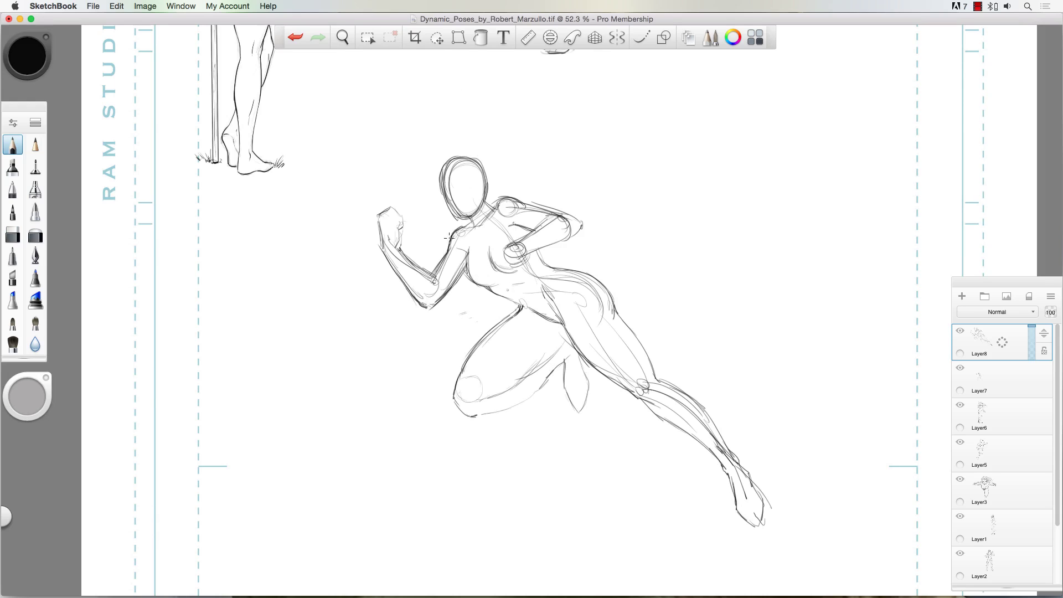
- Lasso the bent rear arm, shift it slightly outward and reconnect the neck and shoulder lines
{"action": "left_click", "coordinate": [437, 37]}
{"action": "left_click_drag", "start_coordinate": [494, 219], "coordinate": [495, 249]}
{"action": "left_click_drag", "start_coordinate": [447, 213], "coordinate": [507, 194]}
{"action": "left_click", "coordinate": [472, 210]}
{"action": "left_click_drag", "start_coordinate": [493, 212], "coordinate": [463, 229]}
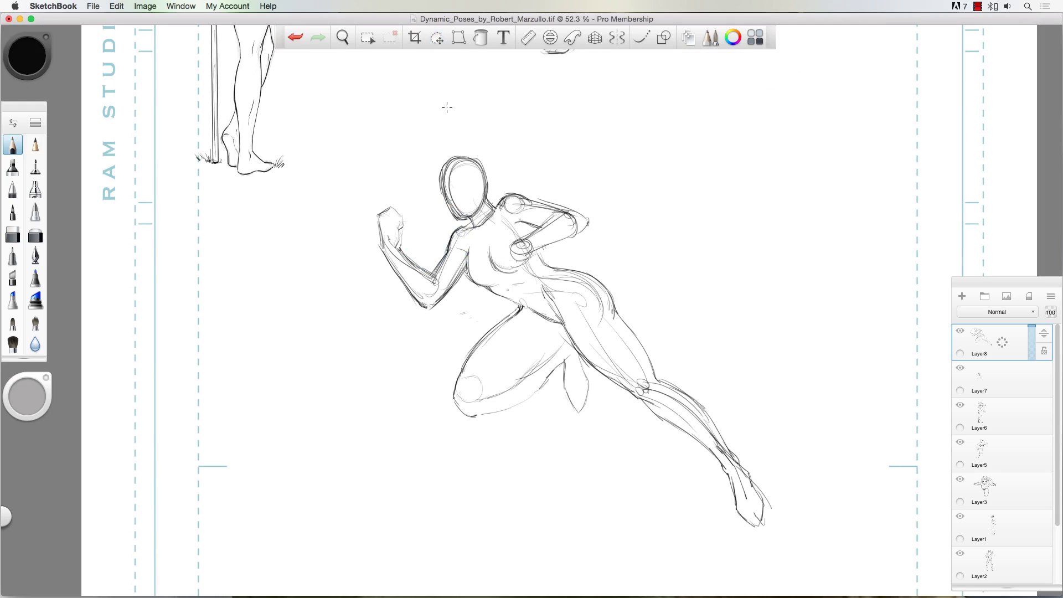
- Refine the rear arm's contours and the chest and waist lines beneath it
{"action": "left_click_drag", "start_coordinate": [531, 199], "coordinate": [588, 222]}
{"action": "mouse_move", "coordinate": [587, 223]}
{"action": "left_mouse_down"}
{"action": "mouse_move", "coordinate": [535, 250]}
{"action": "mouse_move", "coordinate": [526, 231]}
{"action": "mouse_move", "coordinate": [539, 237]}
{"action": "left_mouse_up"}
{"action": "mouse_move", "coordinate": [528, 251]}
{"action": "left_mouse_down"}
{"action": "mouse_move", "coordinate": [550, 252]}
{"action": "mouse_move", "coordinate": [497, 255]}
{"action": "left_mouse_up"}
{"action": "left_click_drag", "start_coordinate": [532, 260], "coordinate": [546, 268]}
- Sketch an open hand with spread fingers in place of the front fist
{"action": "left_click_drag", "start_coordinate": [380, 220], "coordinate": [383, 249]}
{"action": "left_click_drag", "start_coordinate": [399, 231], "coordinate": [397, 248]}
{"action": "left_click_drag", "start_coordinate": [391, 210], "coordinate": [392, 252]}
- Lasso the spread-fingered hand and place it on the rear arm's wrist
{"action": "left_click", "coordinate": [437, 37]}
{"action": "left_click_drag", "start_coordinate": [513, 228], "coordinate": [503, 247]}
{"action": "left_click_drag", "start_coordinate": [480, 257], "coordinate": [484, 258]}
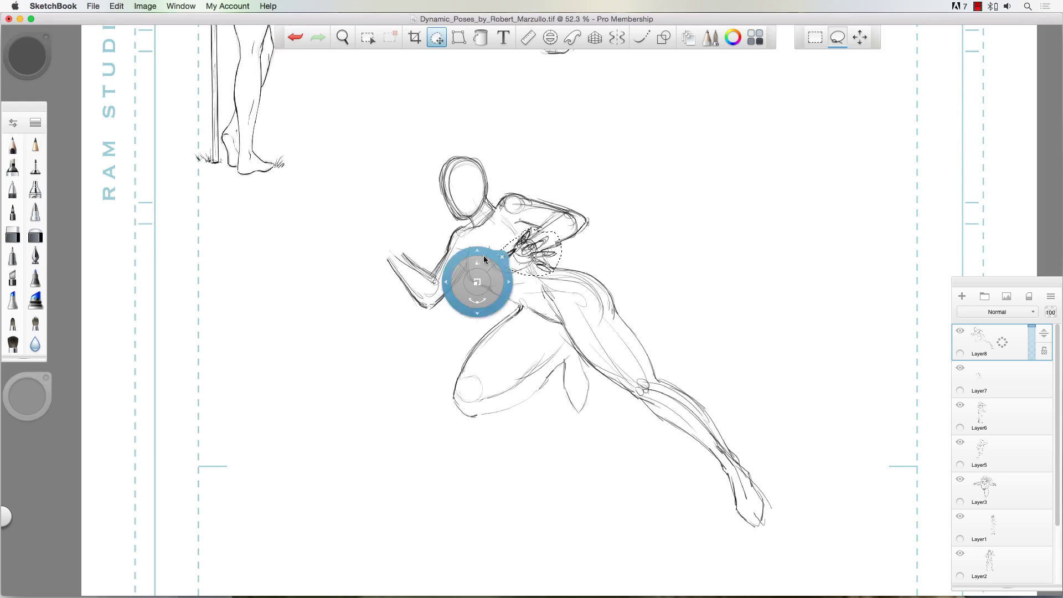
{"action": "left_click", "coordinate": [484, 230]}
- Erase the raised front arm from the shoulder to the wrist
{"action": "mouse_move", "coordinate": [409, 282]}
{"action": "left_mouse_down"}
{"action": "mouse_move", "coordinate": [397, 258]}
{"action": "mouse_move", "coordinate": [429, 302]}
{"action": "left_mouse_up"}
{"action": "left_click", "coordinate": [35, 236]}
{"action": "left_click", "coordinate": [13, 235]}
{"action": "left_click_drag", "start_coordinate": [435, 282], "coordinate": [460, 241]}
- Enlarge the head outline and redraw the front arm lowered, ending in a fist
{"action": "left_click", "coordinate": [13, 145]}
{"action": "mouse_move", "coordinate": [454, 169]}
{"action": "left_mouse_down"}
{"action": "mouse_move", "coordinate": [476, 211]}
{"action": "mouse_move", "coordinate": [487, 183]}
{"action": "left_mouse_up"}
{"action": "left_click_drag", "start_coordinate": [465, 219], "coordinate": [437, 177]}
{"action": "mouse_move", "coordinate": [495, 298]}
{"action": "left_mouse_down"}
{"action": "mouse_move", "coordinate": [459, 332]}
{"action": "mouse_move", "coordinate": [443, 322]}
{"action": "mouse_move", "coordinate": [504, 297]}
{"action": "left_mouse_up"}
- Firm up the front thigh's underside and the tucked foot
{"action": "left_click_drag", "start_coordinate": [475, 415], "coordinate": [567, 358]}
{"action": "left_click_drag", "start_coordinate": [562, 351], "coordinate": [579, 413]}
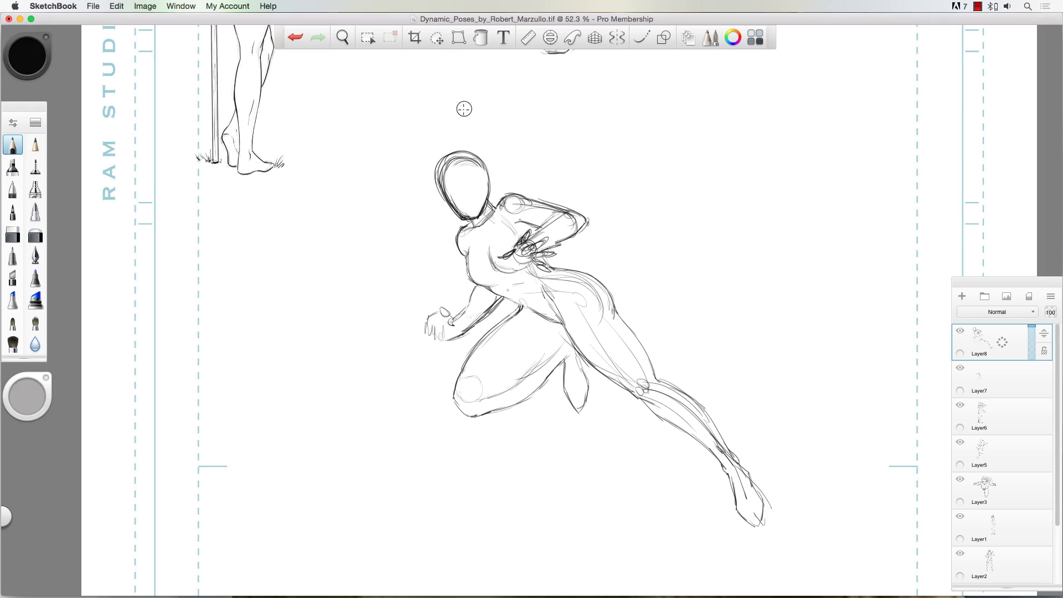
- Clear the inner construction lines from the head and sharpen its jaw and neck
{"action": "left_click_drag", "start_coordinate": [446, 182], "coordinate": [479, 163]}
{"action": "mouse_move", "coordinate": [438, 204]}
{"action": "left_mouse_down"}
{"action": "mouse_move", "coordinate": [437, 161]}
{"action": "mouse_move", "coordinate": [468, 220]}
{"action": "left_mouse_up"}
{"action": "left_click_drag", "start_coordinate": [487, 198], "coordinate": [496, 210]}
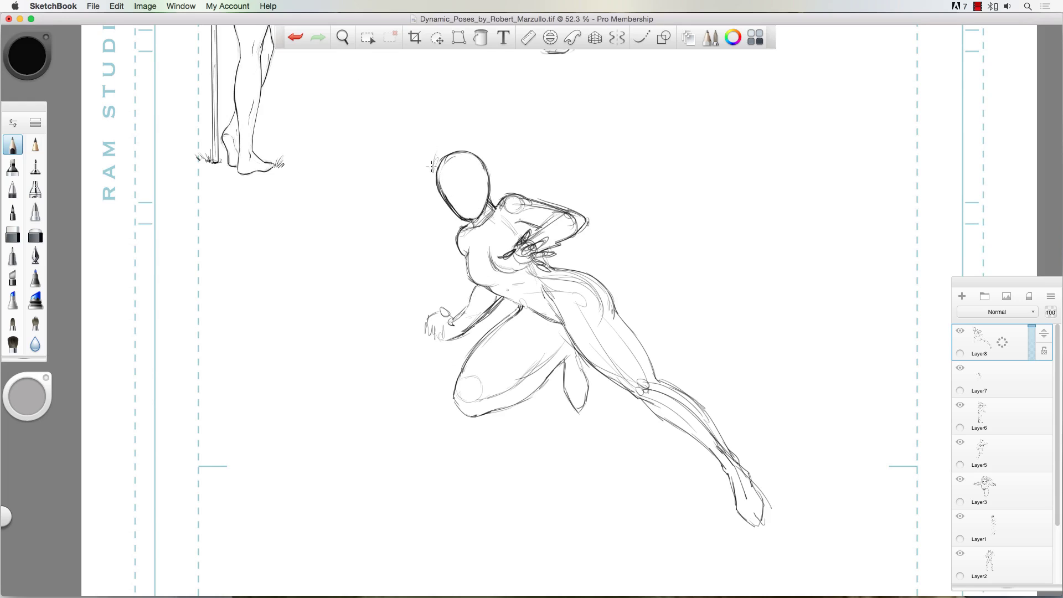
- Sketch long hair sweeping back from the head and add facial guide lines
{"action": "mouse_move", "coordinate": [431, 166]}
{"action": "left_mouse_down"}
{"action": "mouse_move", "coordinate": [565, 182]}
{"action": "mouse_move", "coordinate": [581, 200]}
{"action": "left_mouse_up"}
{"action": "mouse_move", "coordinate": [470, 177]}
{"action": "left_mouse_down"}
{"action": "mouse_move", "coordinate": [465, 222]}
{"action": "mouse_move", "coordinate": [485, 211]}
{"action": "left_mouse_up"}
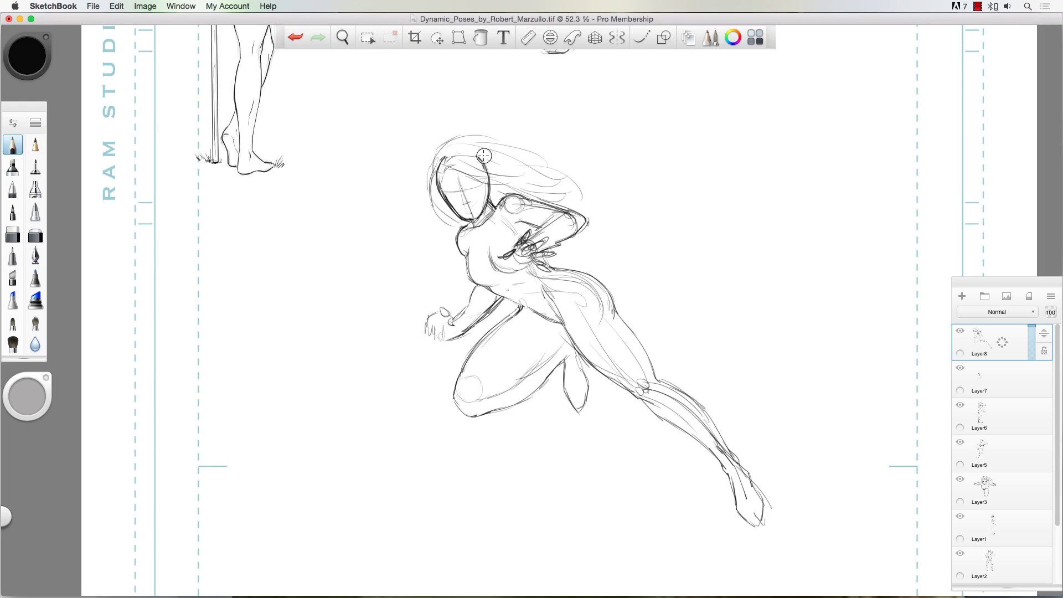
{"action": "key", "text": "super+z"}
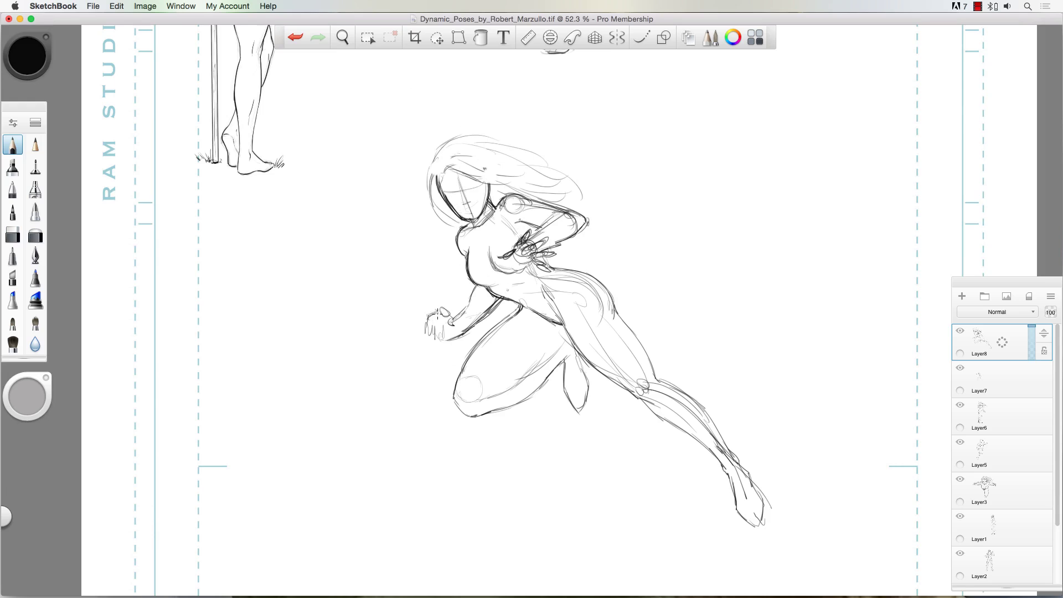
- Finish the rough fist and fade the whole lunging female sketch to a faint guide with the soft eraser
{"action": "left_click_drag", "start_coordinate": [437, 314], "coordinate": [446, 310]}
{"action": "scroll", "coordinate": [443, 314], "scroll_direction": "up", "scroll_amount": 1}
{"action": "left_click", "coordinate": [35, 234]}
{"action": "mouse_move", "coordinate": [398, 160]}
{"action": "left_mouse_down"}
{"action": "mouse_move", "coordinate": [532, 354]}
{"action": "mouse_move", "coordinate": [421, 221]}
{"action": "mouse_move", "coordinate": [420, 436]}
{"action": "left_mouse_up"}
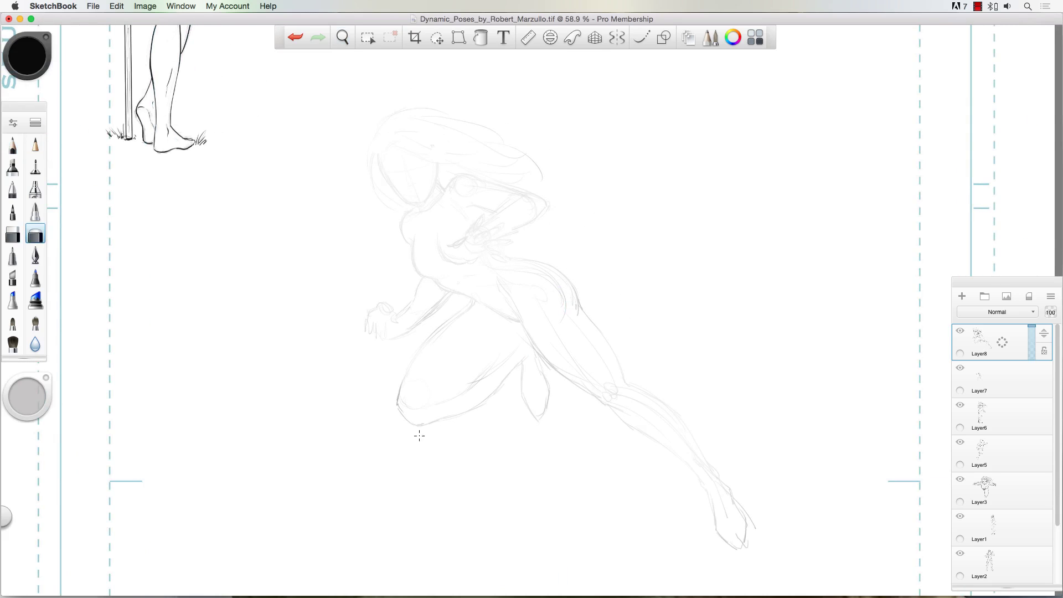
- Draw clean, dark contours for the lunging female's chest, waist and belly, and the upper edge of her bent thigh
{"action": "key", "text": "e"}
{"action": "key", "text": "super+z"}
{"action": "mouse_move", "coordinate": [411, 240]}
{"action": "left_mouse_down"}
{"action": "mouse_move", "coordinate": [424, 280]}
{"action": "mouse_move", "coordinate": [411, 250]}
{"action": "mouse_move", "coordinate": [521, 320]}
{"action": "left_mouse_up"}
{"action": "key", "text": "super+z"}
{"action": "mouse_move", "coordinate": [470, 295]}
{"action": "left_mouse_down"}
{"action": "mouse_move", "coordinate": [436, 336]}
{"action": "mouse_move", "coordinate": [418, 425]}
{"action": "left_mouse_up"}
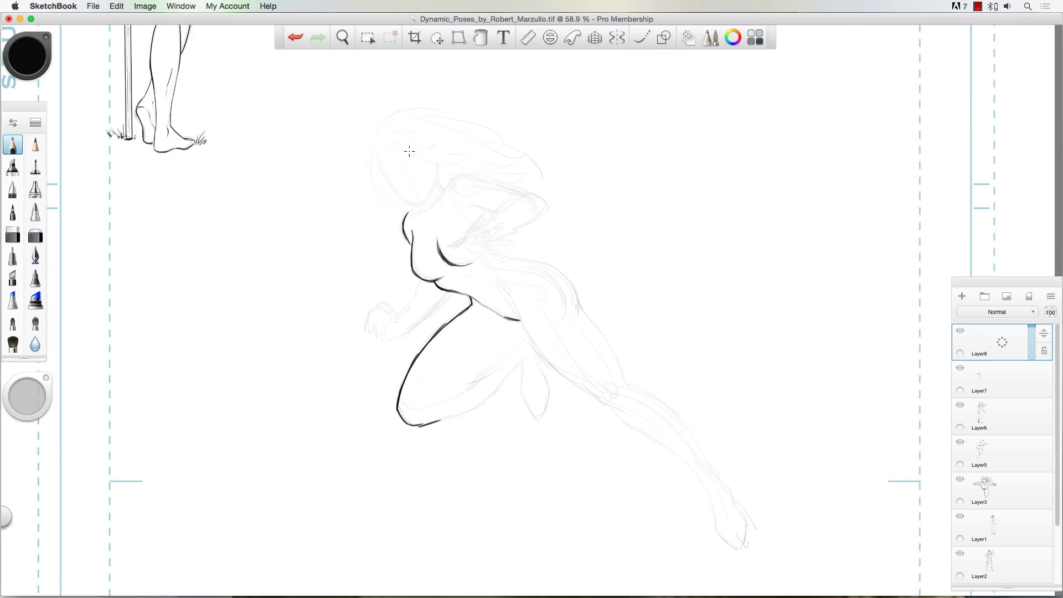
- Draw clean lines for the lowered front arm and fist, and for the rear shoulder and bent elbow
{"action": "left_click_drag", "start_coordinate": [422, 279], "coordinate": [399, 314]}
{"action": "left_click_drag", "start_coordinate": [447, 292], "coordinate": [409, 335]}
{"action": "left_click_drag", "start_coordinate": [472, 172], "coordinate": [549, 203]}
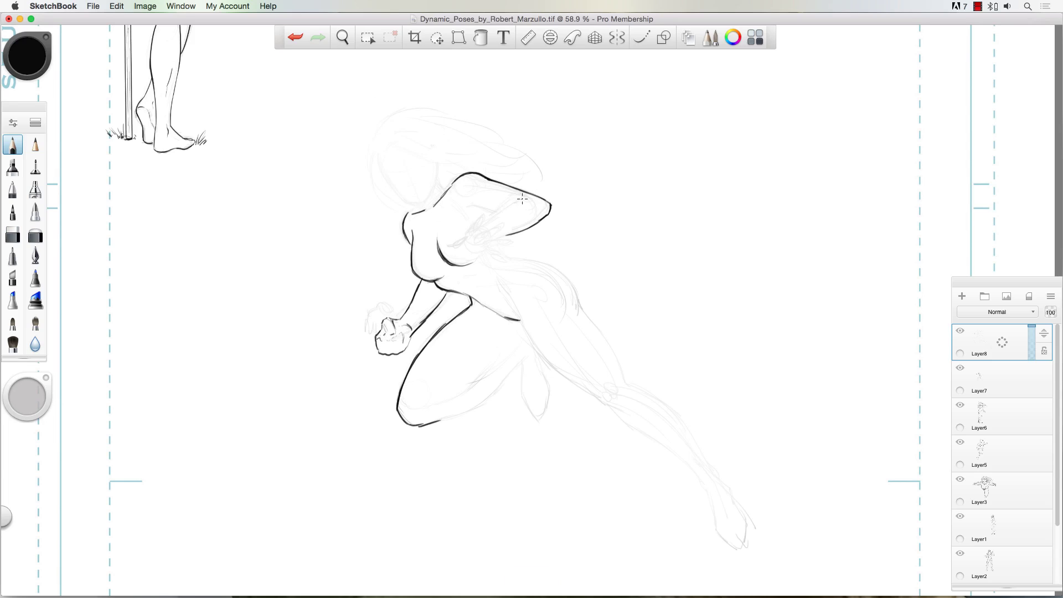
{"action": "left_click_drag", "start_coordinate": [470, 206], "coordinate": [467, 205]}
- Outline the hip and the extended back leg in clean lines down to the pointed foot
{"action": "mouse_move", "coordinate": [498, 252]}
{"action": "left_mouse_down"}
{"action": "mouse_move", "coordinate": [551, 262]}
{"action": "mouse_move", "coordinate": [635, 386]}
{"action": "mouse_move", "coordinate": [712, 468]}
{"action": "left_mouse_up"}
{"action": "mouse_move", "coordinate": [495, 278]}
{"action": "left_mouse_down"}
{"action": "mouse_move", "coordinate": [615, 409]}
{"action": "mouse_move", "coordinate": [696, 473]}
{"action": "mouse_move", "coordinate": [727, 537]}
{"action": "mouse_move", "coordinate": [746, 536]}
{"action": "left_mouse_up"}
{"action": "left_click_drag", "start_coordinate": [723, 486], "coordinate": [743, 519]}
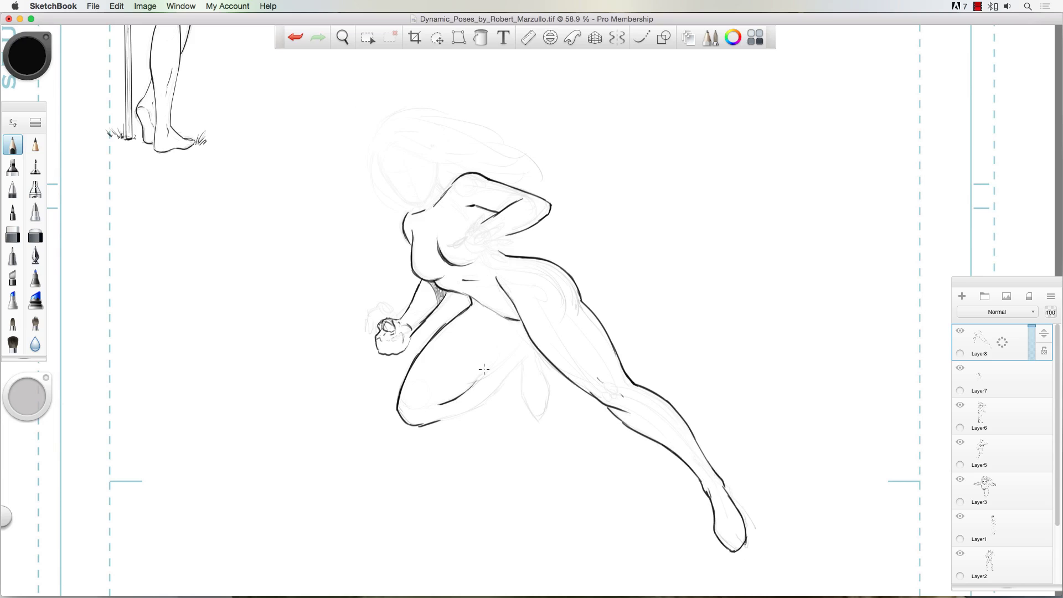
- Close the underside of the bent front leg and outline the tucked foot behind it
{"action": "left_click_drag", "start_coordinate": [484, 370], "coordinate": [491, 361]}
{"action": "left_click_drag", "start_coordinate": [521, 334], "coordinate": [476, 383]}
{"action": "mouse_move", "coordinate": [439, 420]}
{"action": "left_mouse_down"}
{"action": "mouse_move", "coordinate": [504, 389]}
{"action": "mouse_move", "coordinate": [529, 347]}
{"action": "mouse_move", "coordinate": [529, 412]}
{"action": "mouse_move", "coordinate": [544, 368]}
{"action": "mouse_move", "coordinate": [541, 358]}
{"action": "mouse_move", "coordinate": [538, 419]}
{"action": "left_mouse_up"}
{"action": "key", "text": "super+z"}
{"action": "left_click_drag", "start_coordinate": [540, 359], "coordinate": [540, 419]}
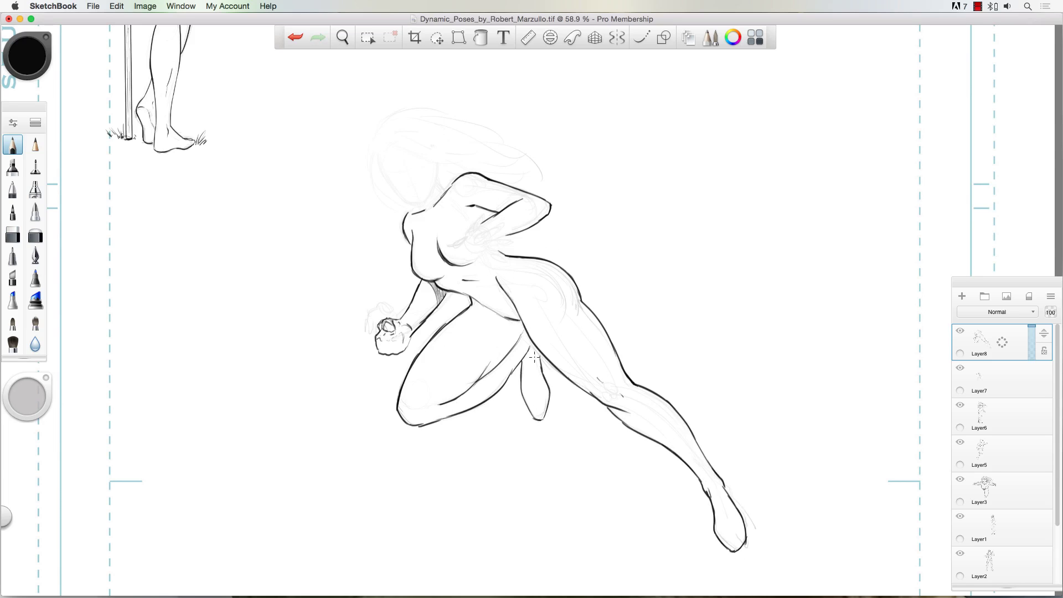
- Draw the rear arm's open hand with spread fingers across the chest, undoing and redrawing strokes that miss
{"action": "scroll", "coordinate": [553, 158], "scroll_direction": "up", "scroll_amount": 5}
{"action": "left_click_drag", "start_coordinate": [521, 259], "coordinate": [543, 252]}
{"action": "mouse_move", "coordinate": [541, 256]}
{"action": "left_mouse_down"}
{"action": "mouse_move", "coordinate": [513, 273]}
{"action": "mouse_move", "coordinate": [504, 262]}
{"action": "mouse_move", "coordinate": [523, 281]}
{"action": "mouse_move", "coordinate": [476, 283]}
{"action": "mouse_move", "coordinate": [518, 303]}
{"action": "left_mouse_up"}
{"action": "key", "text": "super+z"}
{"action": "key", "text": "super+z"}
{"action": "key", "text": "super+z"}
{"action": "left_click", "coordinate": [697, 150]}
{"action": "key", "text": "super+z"}
{"action": "mouse_move", "coordinate": [524, 282]}
{"action": "left_mouse_down"}
{"action": "mouse_move", "coordinate": [562, 299]}
{"action": "mouse_move", "coordinate": [530, 298]}
{"action": "left_mouse_up"}
{"action": "key", "text": "e"}
{"action": "mouse_move", "coordinate": [477, 283]}
{"action": "left_mouse_down"}
{"action": "mouse_move", "coordinate": [445, 286]}
{"action": "mouse_move", "coordinate": [475, 286]}
{"action": "left_mouse_up"}
{"action": "key", "text": "b"}
{"action": "left_click_drag", "start_coordinate": [561, 302], "coordinate": [523, 294]}
{"action": "mouse_move", "coordinate": [486, 280]}
{"action": "left_mouse_down"}
{"action": "mouse_move", "coordinate": [515, 288]}
{"action": "mouse_move", "coordinate": [451, 273]}
{"action": "mouse_move", "coordinate": [540, 239]}
{"action": "left_mouse_up"}
- Select the open hand, nudge it slightly and clear the selection
{"action": "key", "text": "l"}
{"action": "key", "text": "v"}
{"action": "left_click_drag", "start_coordinate": [389, 302], "coordinate": [387, 291]}
{"action": "left_click_drag", "start_coordinate": [504, 271], "coordinate": [501, 268]}
{"action": "key", "text": "super+d"}
{"action": "key", "text": "b"}
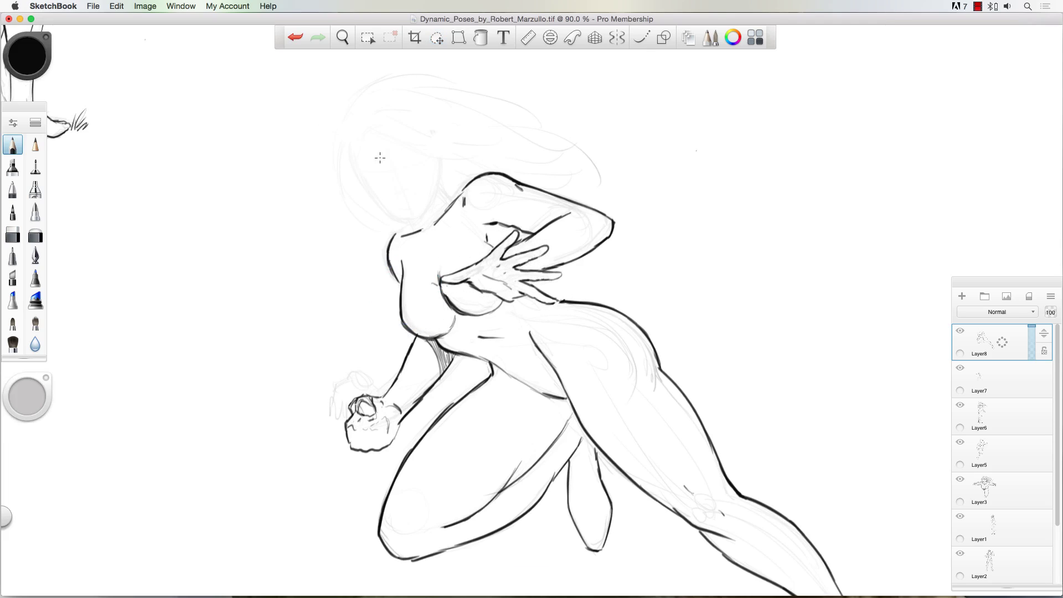
- Outline the face, jaw and neck of the lunging female in clean lines
{"action": "mouse_move", "coordinate": [514, 377]}
{"action": "left_mouse_down"}
{"action": "mouse_move", "coordinate": [567, 398]}
{"action": "mouse_move", "coordinate": [550, 448]}
{"action": "left_mouse_up"}
{"action": "mouse_move", "coordinate": [423, 211]}
{"action": "left_mouse_down"}
{"action": "mouse_move", "coordinate": [360, 133]}
{"action": "mouse_move", "coordinate": [382, 194]}
{"action": "left_mouse_up"}
{"action": "left_click_drag", "start_coordinate": [442, 156], "coordinate": [426, 209]}
{"action": "left_click_drag", "start_coordinate": [382, 192], "coordinate": [421, 212]}
{"action": "left_click_drag", "start_coordinate": [444, 172], "coordinate": [451, 205]}
{"action": "left_click_drag", "start_coordinate": [389, 200], "coordinate": [411, 229]}
{"action": "left_click_drag", "start_coordinate": [394, 205], "coordinate": [414, 230]}
- Draw long hair strands sweeping back from the forehead and falling along the near side of the face
{"action": "mouse_move", "coordinate": [366, 123]}
{"action": "left_mouse_down"}
{"action": "mouse_move", "coordinate": [526, 151]}
{"action": "mouse_move", "coordinate": [342, 167]}
{"action": "mouse_move", "coordinate": [388, 233]}
{"action": "left_mouse_up"}
{"action": "left_click_drag", "start_coordinate": [362, 108], "coordinate": [540, 161]}
{"action": "left_click_drag", "start_coordinate": [449, 158], "coordinate": [548, 185]}
{"action": "mouse_move", "coordinate": [369, 114]}
{"action": "left_mouse_down"}
{"action": "mouse_move", "coordinate": [533, 145]}
{"action": "mouse_move", "coordinate": [589, 188]}
{"action": "left_mouse_up"}
{"action": "mouse_move", "coordinate": [359, 107]}
{"action": "left_mouse_down"}
{"action": "mouse_move", "coordinate": [338, 142]}
{"action": "mouse_move", "coordinate": [385, 239]}
{"action": "left_mouse_up"}
{"action": "left_click_drag", "start_coordinate": [371, 103], "coordinate": [520, 133]}
{"action": "mouse_move", "coordinate": [447, 94]}
{"action": "left_mouse_down"}
{"action": "mouse_move", "coordinate": [585, 122]}
{"action": "mouse_move", "coordinate": [598, 174]}
{"action": "left_mouse_up"}
{"action": "mouse_move", "coordinate": [365, 89]}
{"action": "left_mouse_down"}
{"action": "mouse_move", "coordinate": [483, 93]}
{"action": "mouse_move", "coordinate": [560, 118]}
{"action": "left_mouse_up"}
{"action": "left_click_drag", "start_coordinate": [353, 105], "coordinate": [331, 156]}
{"action": "left_click_drag", "start_coordinate": [342, 133], "coordinate": [340, 165]}
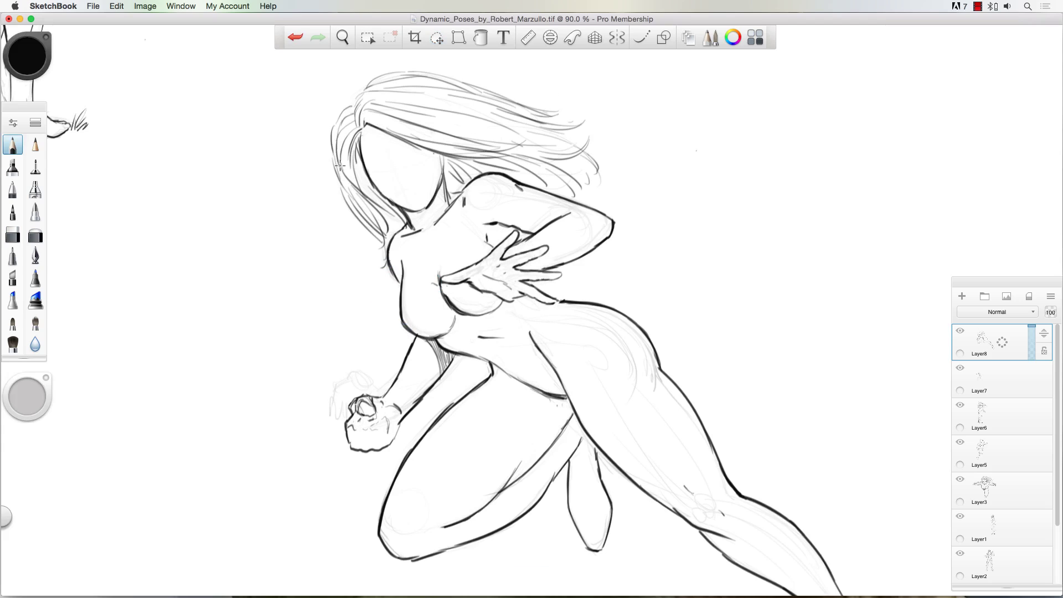
- Sketch scowling brows, eyes, nose and mouth on the face, and add longer strands to the trailing hair
{"action": "mouse_move", "coordinate": [395, 138]}
{"action": "left_mouse_down"}
{"action": "mouse_move", "coordinate": [411, 184]}
{"action": "mouse_move", "coordinate": [436, 155]}
{"action": "left_mouse_up"}
{"action": "left_click_drag", "start_coordinate": [377, 152], "coordinate": [421, 145]}
{"action": "left_click_drag", "start_coordinate": [404, 176], "coordinate": [411, 185]}
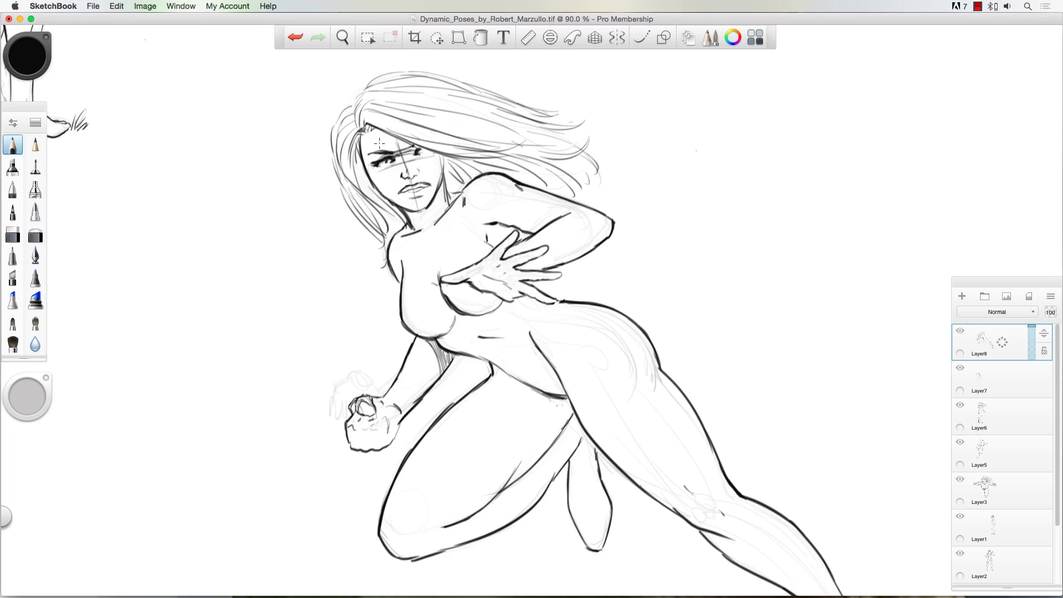
{"action": "left_click_drag", "start_coordinate": [419, 70], "coordinate": [531, 108]}
{"action": "left_click_drag", "start_coordinate": [566, 155], "coordinate": [633, 215]}
{"action": "left_click_drag", "start_coordinate": [382, 114], "coordinate": [498, 148]}
- Fade the rough facial features, the neck lines and the lowered fist with the soft eraser
{"action": "left_click", "coordinate": [36, 233]}
{"action": "mouse_move", "coordinate": [377, 144]}
{"action": "left_mouse_down"}
{"action": "mouse_move", "coordinate": [424, 194]}
{"action": "mouse_move", "coordinate": [410, 222]}
{"action": "left_mouse_up"}
{"action": "left_click_drag", "start_coordinate": [355, 382], "coordinate": [368, 424]}
{"action": "left_click_drag", "start_coordinate": [402, 205], "coordinate": [424, 230]}
- Redraw the face outline and neck, and refine the brows, eyes, nose and parted lips in clean lines
{"action": "left_click", "coordinate": [12, 145]}
{"action": "mouse_move", "coordinate": [359, 131]}
{"action": "left_mouse_down"}
{"action": "mouse_move", "coordinate": [404, 208]}
{"action": "mouse_move", "coordinate": [443, 156]}
{"action": "mouse_move", "coordinate": [449, 205]}
{"action": "left_mouse_up"}
{"action": "left_click_drag", "start_coordinate": [446, 189], "coordinate": [468, 186]}
{"action": "left_click_drag", "start_coordinate": [409, 221], "coordinate": [401, 233]}
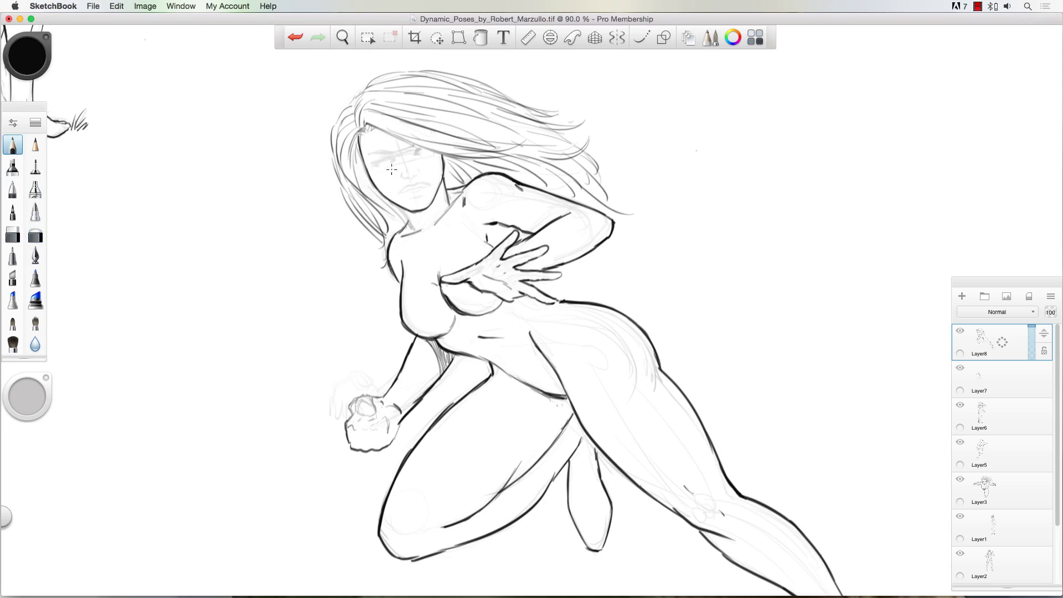
{"action": "scroll", "coordinate": [436, 203], "scroll_direction": "up", "scroll_amount": 3}
{"action": "mouse_move", "coordinate": [406, 179]}
{"action": "left_mouse_down"}
{"action": "mouse_move", "coordinate": [382, 181]}
{"action": "mouse_move", "coordinate": [454, 211]}
{"action": "left_mouse_up"}
{"action": "left_click_drag", "start_coordinate": [437, 220], "coordinate": [416, 225]}
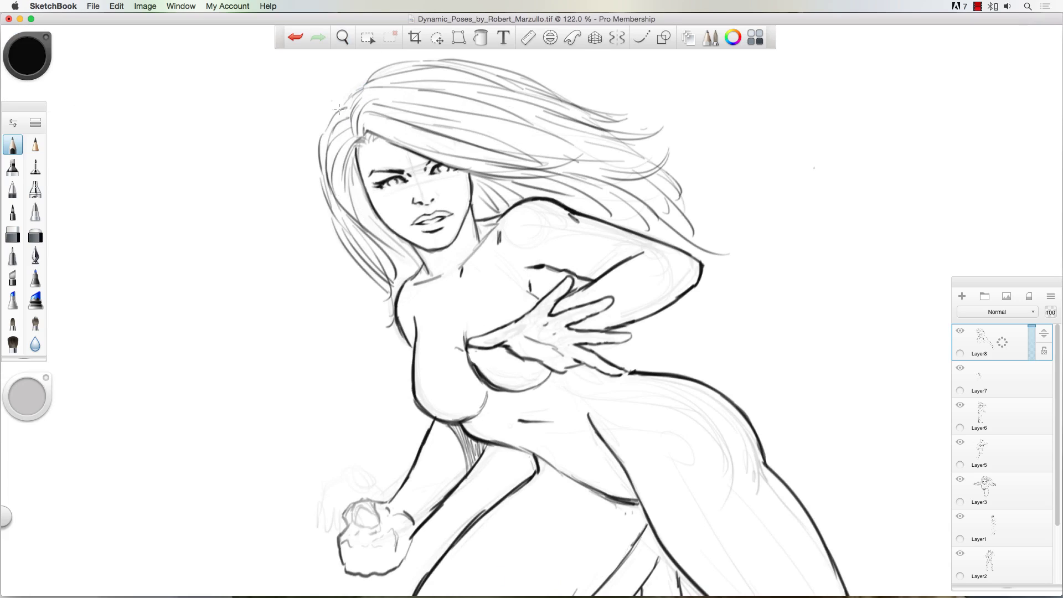
- Reinforce the hairline, the edges of the face and the side of the neck
{"action": "left_click_drag", "start_coordinate": [365, 132], "coordinate": [375, 140]}
{"action": "mouse_move", "coordinate": [355, 155]}
{"action": "left_mouse_down"}
{"action": "mouse_move", "coordinate": [352, 190]}
{"action": "mouse_move", "coordinate": [379, 220]}
{"action": "left_mouse_up"}
{"action": "left_click_drag", "start_coordinate": [379, 221], "coordinate": [416, 263]}
{"action": "left_click_drag", "start_coordinate": [472, 175], "coordinate": [473, 192]}
{"action": "left_click_drag", "start_coordinate": [475, 198], "coordinate": [485, 217]}
- Draw a bikini top with shoulder straps and a bikini bottom across the hips
{"action": "mouse_move", "coordinate": [417, 281]}
{"action": "left_mouse_down"}
{"action": "mouse_move", "coordinate": [424, 352]}
{"action": "mouse_move", "coordinate": [469, 366]}
{"action": "left_mouse_up"}
{"action": "left_click_drag", "start_coordinate": [484, 233], "coordinate": [500, 317]}
{"action": "left_click_drag", "start_coordinate": [500, 317], "coordinate": [530, 310]}
{"action": "left_click_drag", "start_coordinate": [488, 221], "coordinate": [485, 279]}
{"action": "mouse_move", "coordinate": [624, 376]}
{"action": "left_mouse_down"}
{"action": "mouse_move", "coordinate": [615, 455]}
{"action": "mouse_move", "coordinate": [571, 476]}
{"action": "left_mouse_up"}
{"action": "left_click_drag", "start_coordinate": [568, 477], "coordinate": [537, 459]}
- Draw boot cuff lines around both legs just below the knees
{"action": "key", "text": "space"}
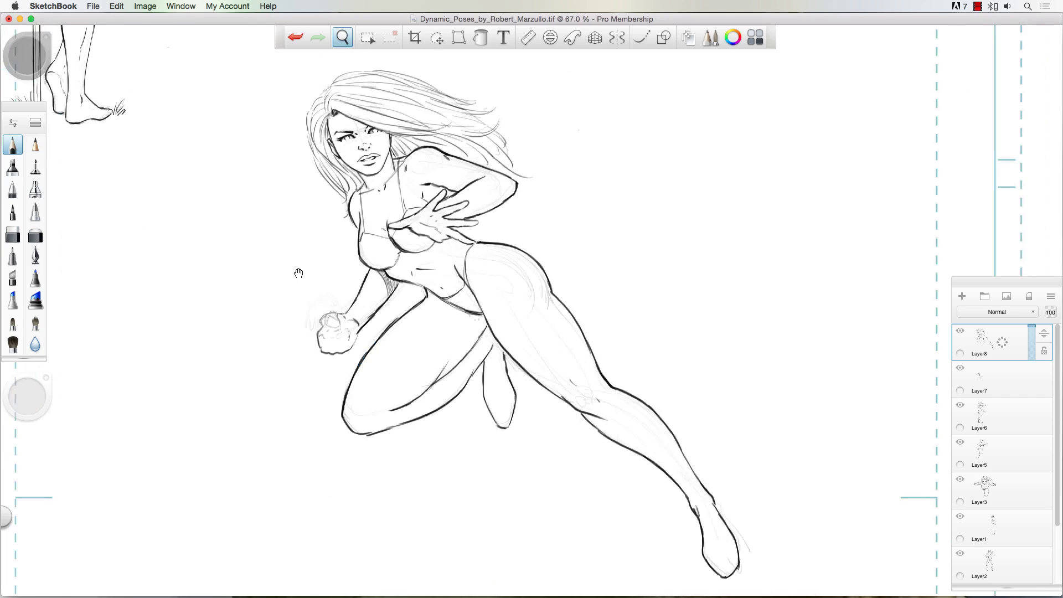
{"action": "left_click_drag", "start_coordinate": [671, 429], "coordinate": [681, 453]}
{"action": "left_click_drag", "start_coordinate": [647, 406], "coordinate": [643, 460]}
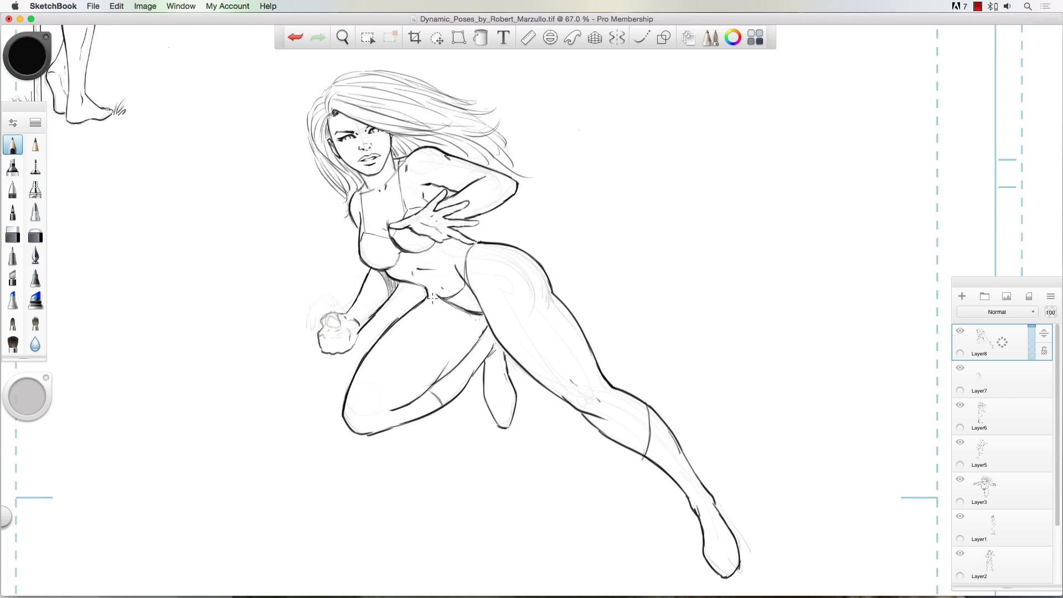
- Select the hips and both legs, swing them slightly away from the torso and release the selection
{"action": "left_click", "coordinate": [437, 37]}
{"action": "left_click", "coordinate": [837, 37]}
{"action": "mouse_move", "coordinate": [475, 243]}
{"action": "left_mouse_down"}
{"action": "mouse_move", "coordinate": [348, 375]}
{"action": "mouse_move", "coordinate": [473, 245]}
{"action": "left_mouse_up"}
{"action": "mouse_move", "coordinate": [334, 306]}
{"action": "left_mouse_down"}
{"action": "mouse_move", "coordinate": [323, 300]}
{"action": "mouse_move", "coordinate": [317, 320]}
{"action": "left_mouse_up"}
{"action": "key", "text": "Escape"}
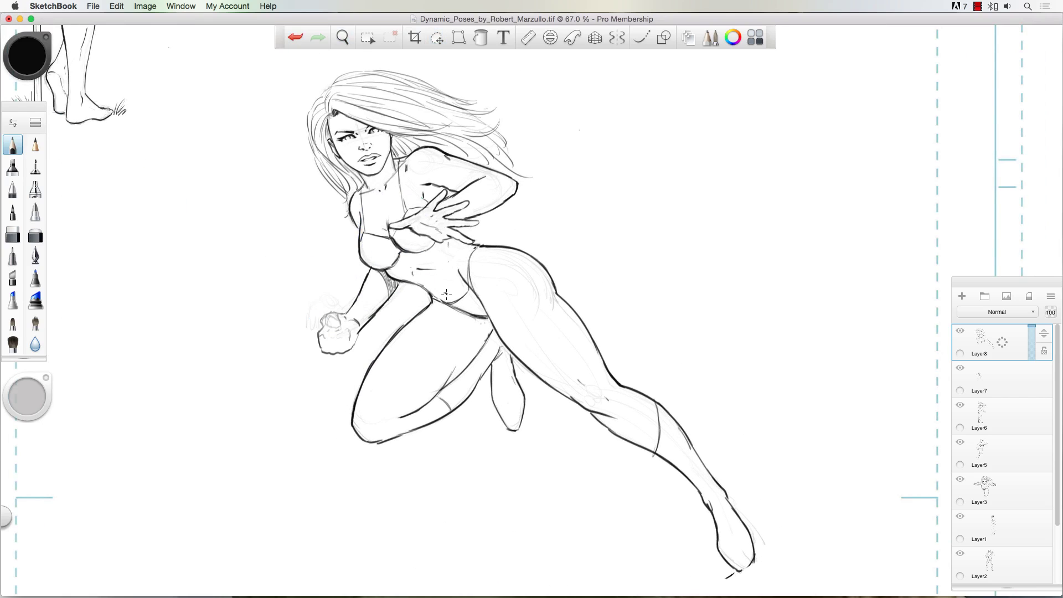
- Add a contour mark on the bent knee and a second line to the boot cuffs
{"action": "left_click_drag", "start_coordinate": [405, 416], "coordinate": [394, 423]}
{"action": "scroll", "coordinate": [531, 369], "scroll_direction": "down", "scroll_amount": 4}
{"action": "scroll", "coordinate": [531, 369], "scroll_direction": "up", "scroll_amount": 2}
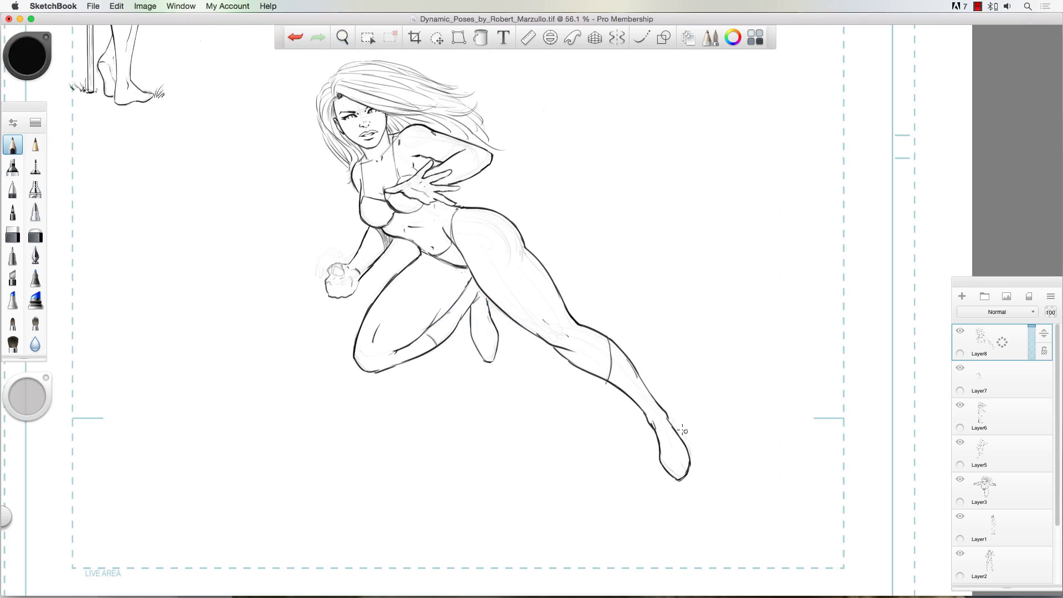
{"action": "left_click_drag", "start_coordinate": [600, 337], "coordinate": [604, 377]}
- Sketch finger divisions on the lowered fist and fade it to a light guide with the soft eraser
{"action": "scroll", "coordinate": [374, 220], "scroll_direction": "up", "scroll_amount": 5}
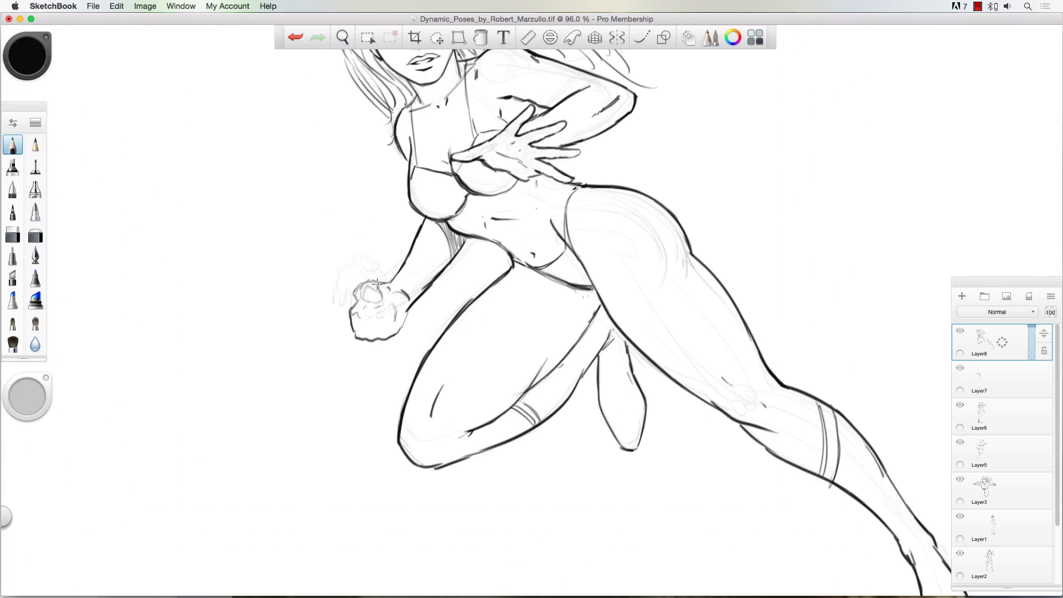
{"action": "left_click_drag", "start_coordinate": [362, 308], "coordinate": [361, 335]}
{"action": "left_click_drag", "start_coordinate": [374, 305], "coordinate": [373, 331]}
{"action": "mouse_move", "coordinate": [386, 304]}
{"action": "left_mouse_down"}
{"action": "mouse_move", "coordinate": [397, 314]}
{"action": "mouse_move", "coordinate": [365, 292]}
{"action": "mouse_move", "coordinate": [364, 328]}
{"action": "mouse_move", "coordinate": [394, 324]}
{"action": "left_mouse_up"}
{"action": "left_click", "coordinate": [35, 235]}
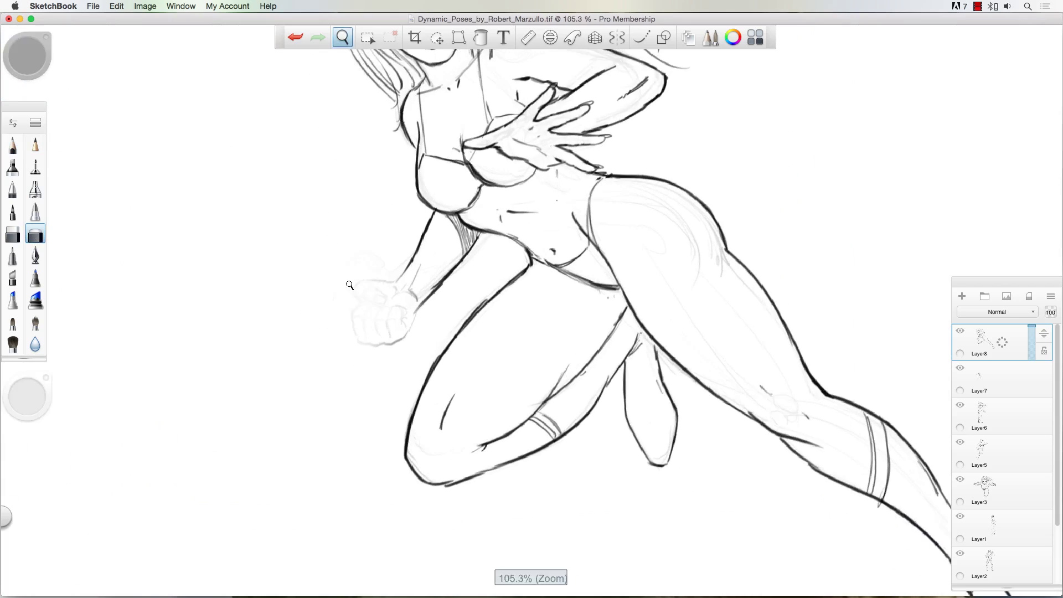
- Redraw the lowered fist with curled fingers, knuckles, thumb and wrist, rotating the canvas for easier strokes
{"action": "left_click", "coordinate": [13, 145]}
{"action": "mouse_move", "coordinate": [266, 292]}
{"action": "left_mouse_down"}
{"action": "mouse_move", "coordinate": [287, 202]}
{"action": "mouse_move", "coordinate": [768, 188]}
{"action": "left_mouse_up"}
{"action": "mouse_move", "coordinate": [609, 262]}
{"action": "left_mouse_down"}
{"action": "mouse_move", "coordinate": [611, 207]}
{"action": "mouse_move", "coordinate": [671, 205]}
{"action": "mouse_move", "coordinate": [674, 233]}
{"action": "left_mouse_up"}
{"action": "mouse_move", "coordinate": [620, 209]}
{"action": "left_mouse_down"}
{"action": "mouse_move", "coordinate": [637, 241]}
{"action": "mouse_move", "coordinate": [649, 236]}
{"action": "left_mouse_up"}
{"action": "left_click_drag", "start_coordinate": [649, 200], "coordinate": [664, 231]}
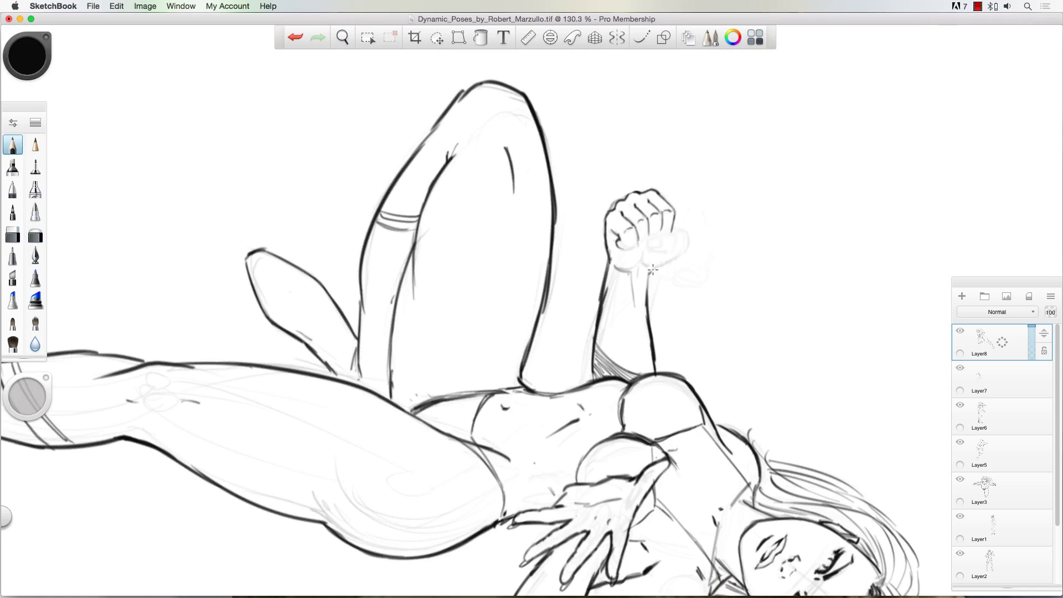
{"action": "mouse_move", "coordinate": [653, 270]}
{"action": "left_mouse_down"}
{"action": "mouse_move", "coordinate": [675, 232]}
{"action": "mouse_move", "coordinate": [658, 234]}
{"action": "mouse_move", "coordinate": [637, 270]}
{"action": "left_mouse_up"}
{"action": "left_click_drag", "start_coordinate": [608, 269], "coordinate": [597, 336]}
{"action": "mouse_move", "coordinate": [369, 329]}
{"action": "left_mouse_down"}
{"action": "mouse_move", "coordinate": [373, 354]}
{"action": "mouse_move", "coordinate": [660, 412]}
{"action": "left_mouse_up"}
{"action": "left_click_drag", "start_coordinate": [360, 292], "coordinate": [379, 269]}
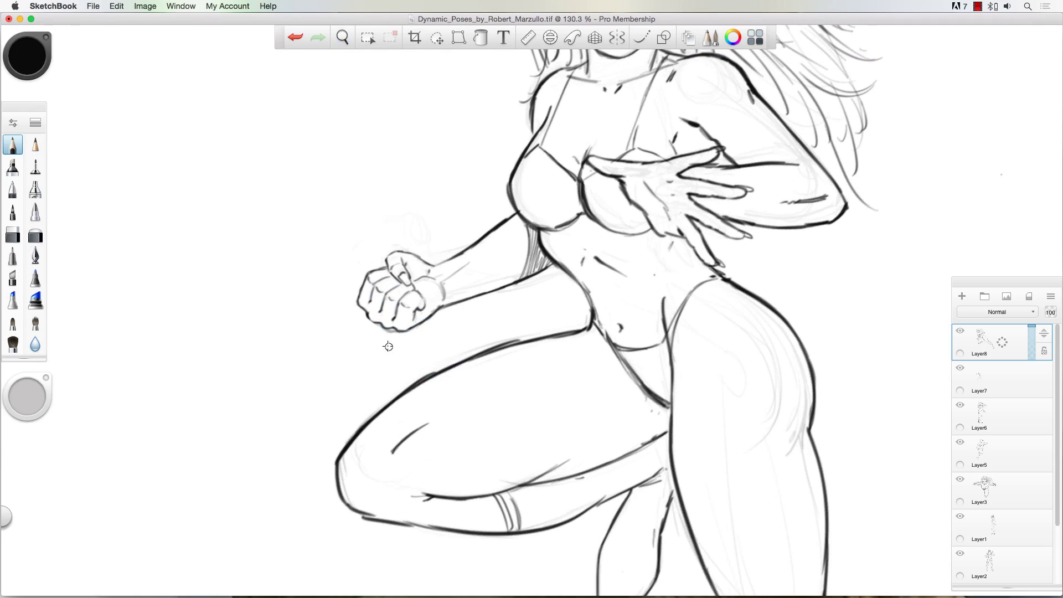
- Hatch shadows on the front upper arm beneath the chest and on the tucked lower leg
{"action": "left_click_drag", "start_coordinate": [535, 230], "coordinate": [529, 280]}
{"action": "left_click_drag", "start_coordinate": [532, 235], "coordinate": [520, 266]}
{"action": "left_click_drag", "start_coordinate": [406, 270], "coordinate": [332, 293]}
{"action": "left_click_drag", "start_coordinate": [324, 295], "coordinate": [342, 397]}
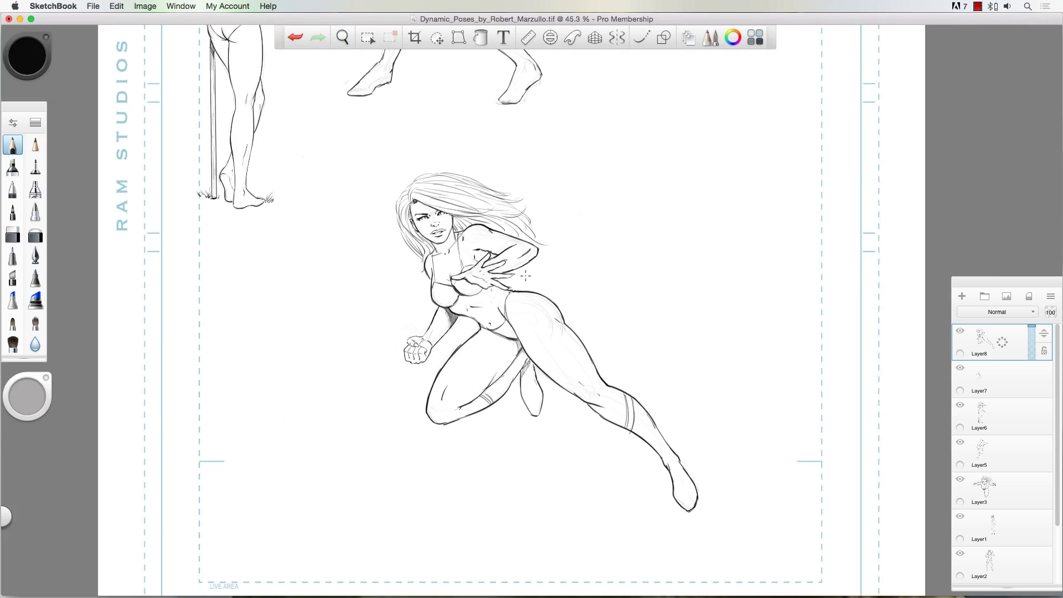
{"action": "scroll", "coordinate": [434, 280], "scroll_direction": "up", "scroll_amount": 3}
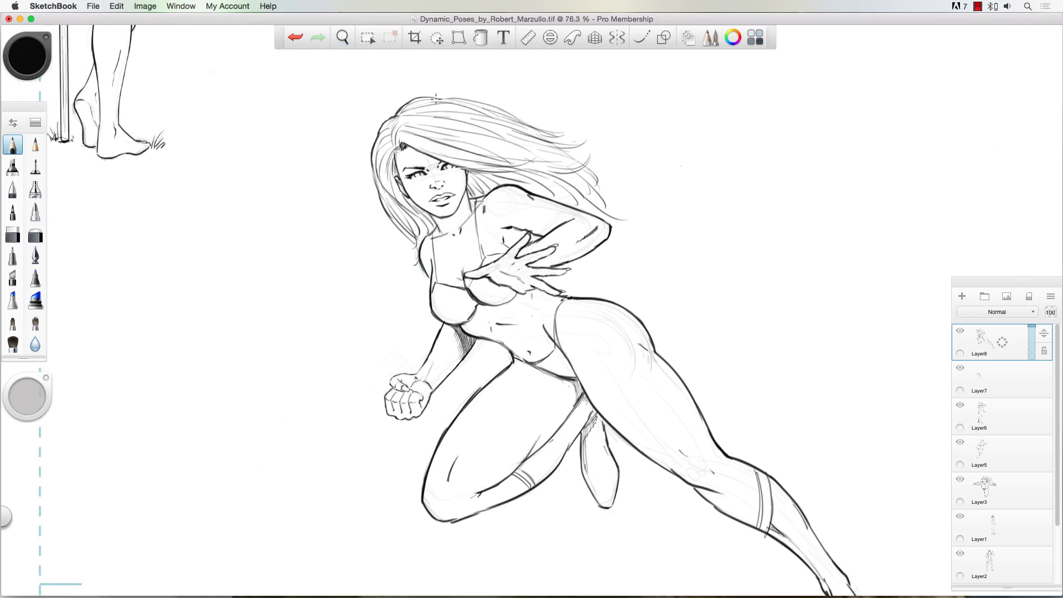
- Darken the hair behind the neck and at the parting, and add an earring below the ear
{"action": "scroll", "coordinate": [424, 200], "scroll_direction": "up", "scroll_amount": 5}
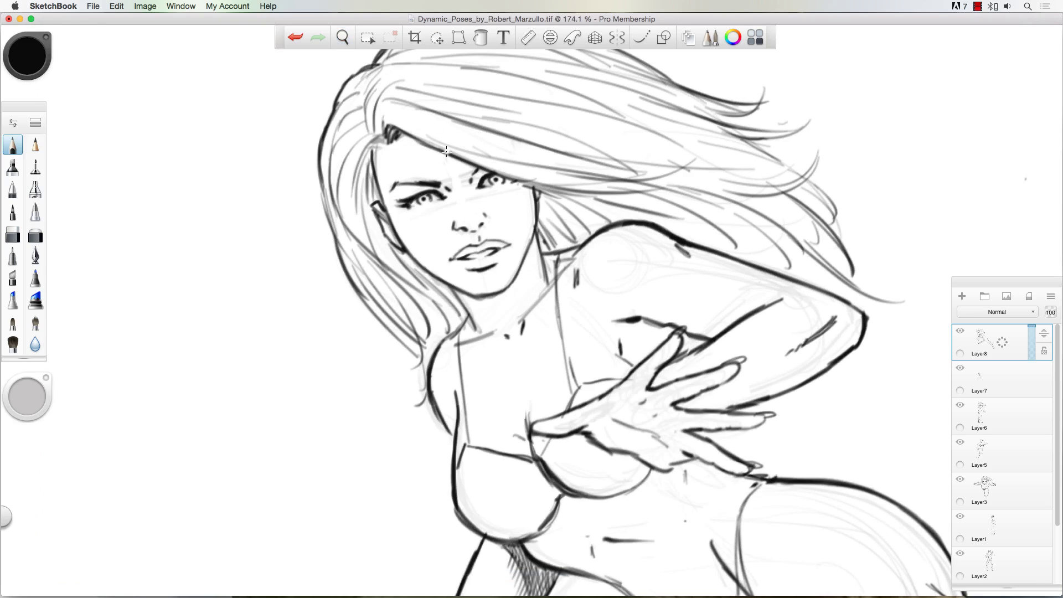
{"action": "scroll", "coordinate": [471, 249], "scroll_direction": "down", "scroll_amount": 3}
{"action": "left_click_drag", "start_coordinate": [495, 227], "coordinate": [515, 197]}
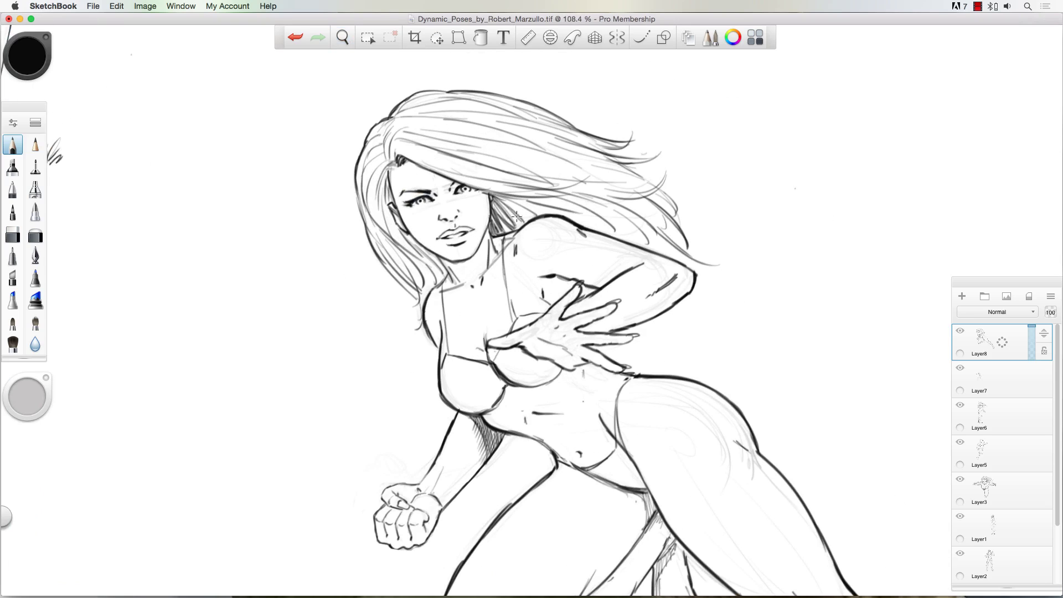
{"action": "left_click_drag", "start_coordinate": [387, 138], "coordinate": [396, 161]}
{"action": "mouse_move", "coordinate": [540, 133]}
{"action": "left_mouse_down"}
{"action": "mouse_move", "coordinate": [404, 147]}
{"action": "mouse_move", "coordinate": [382, 207]}
{"action": "left_mouse_up"}
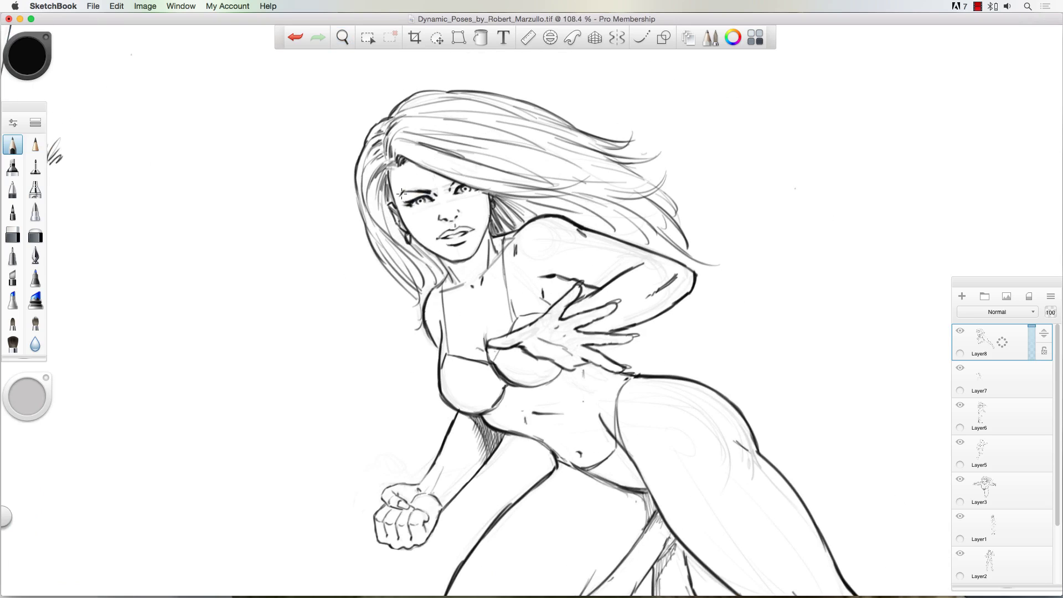
{"action": "left_click_drag", "start_coordinate": [435, 255], "coordinate": [424, 291]}
- Shade the bikini bottom and both cups of the bikini top with short hatching lines
{"action": "key", "text": "space"}
{"action": "left_click_drag", "start_coordinate": [387, 374], "coordinate": [369, 409]}
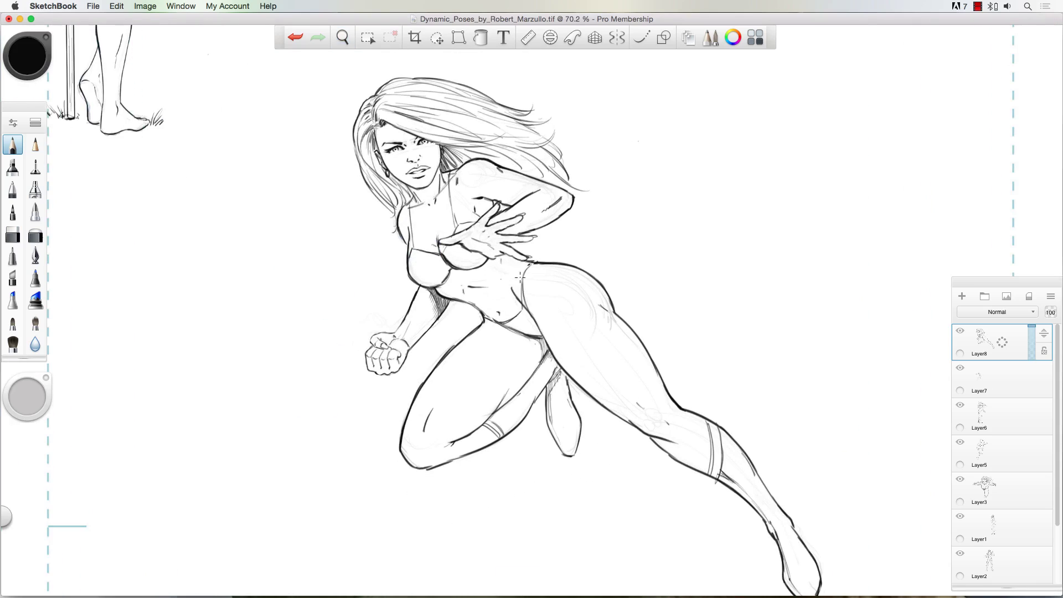
{"action": "left_click_drag", "start_coordinate": [507, 320], "coordinate": [528, 332]}
{"action": "mouse_move", "coordinate": [411, 263]}
{"action": "left_mouse_down"}
{"action": "mouse_move", "coordinate": [440, 280]}
{"action": "mouse_move", "coordinate": [446, 266]}
{"action": "mouse_move", "coordinate": [484, 256]}
{"action": "left_mouse_up"}
{"action": "left_click_drag", "start_coordinate": [451, 201], "coordinate": [458, 224]}
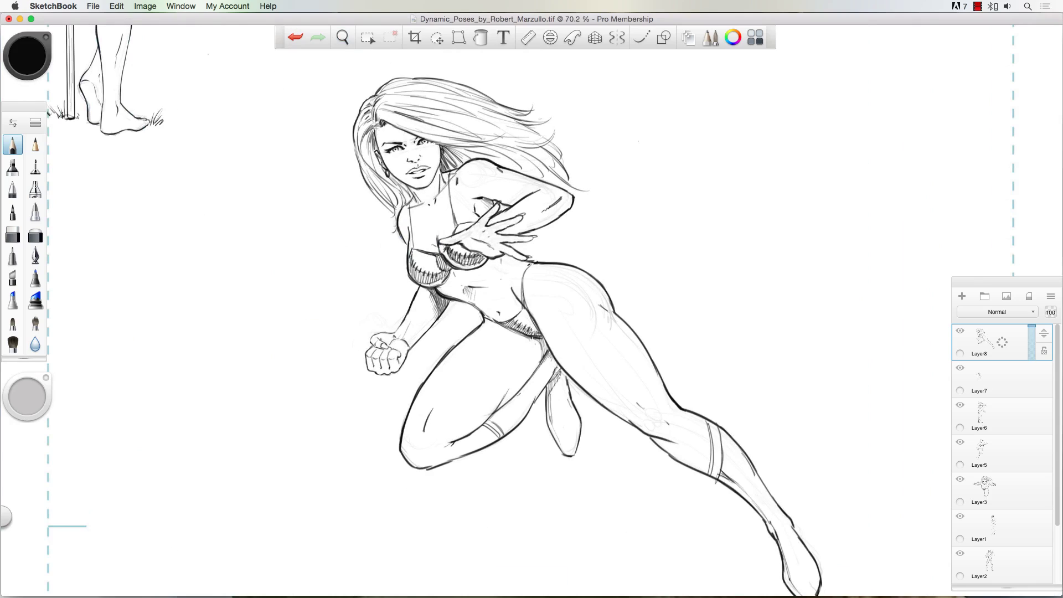
- Move the lunging female up the page beside the crouching male figure
{"action": "scroll", "coordinate": [515, 264], "scroll_direction": "down", "scroll_amount": 3}
{"action": "left_click_drag", "start_coordinate": [384, 285], "coordinate": [377, 297]}
{"action": "left_click_drag", "start_coordinate": [368, 302], "coordinate": [470, 117]}
{"action": "left_click", "coordinate": [13, 145]}
- Sign the drawing beneath the bent knee with the artist's underlined initials and the year 2015
{"action": "scroll", "coordinate": [418, 200], "scroll_direction": "up", "scroll_amount": 5}
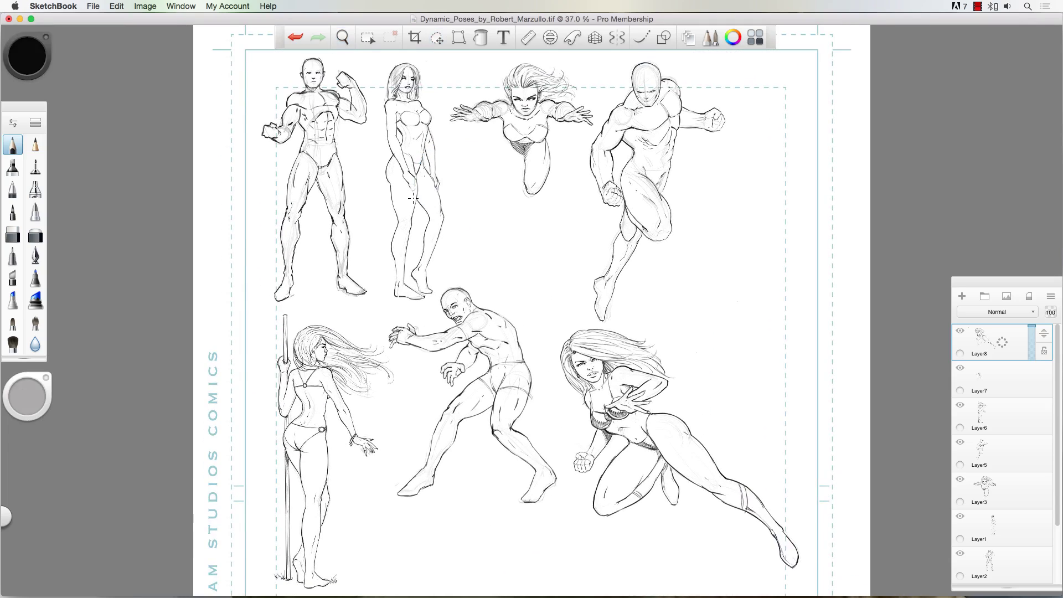
{"action": "scroll", "coordinate": [627, 519], "scroll_direction": "up", "scroll_amount": 8}
{"action": "left_click_drag", "start_coordinate": [633, 500], "coordinate": [617, 510]}
{"action": "mouse_move", "coordinate": [623, 505]}
{"action": "left_mouse_down"}
{"action": "mouse_move", "coordinate": [663, 489]}
{"action": "mouse_move", "coordinate": [645, 502]}
{"action": "left_mouse_up"}
{"action": "mouse_move", "coordinate": [645, 502]}
{"action": "left_mouse_down"}
{"action": "mouse_move", "coordinate": [653, 492]}
{"action": "mouse_move", "coordinate": [654, 508]}
{"action": "mouse_move", "coordinate": [613, 514]}
{"action": "left_mouse_up"}
{"action": "left_click_drag", "start_coordinate": [653, 493], "coordinate": [669, 487]}
{"action": "left_click_drag", "start_coordinate": [623, 523], "coordinate": [646, 520]}
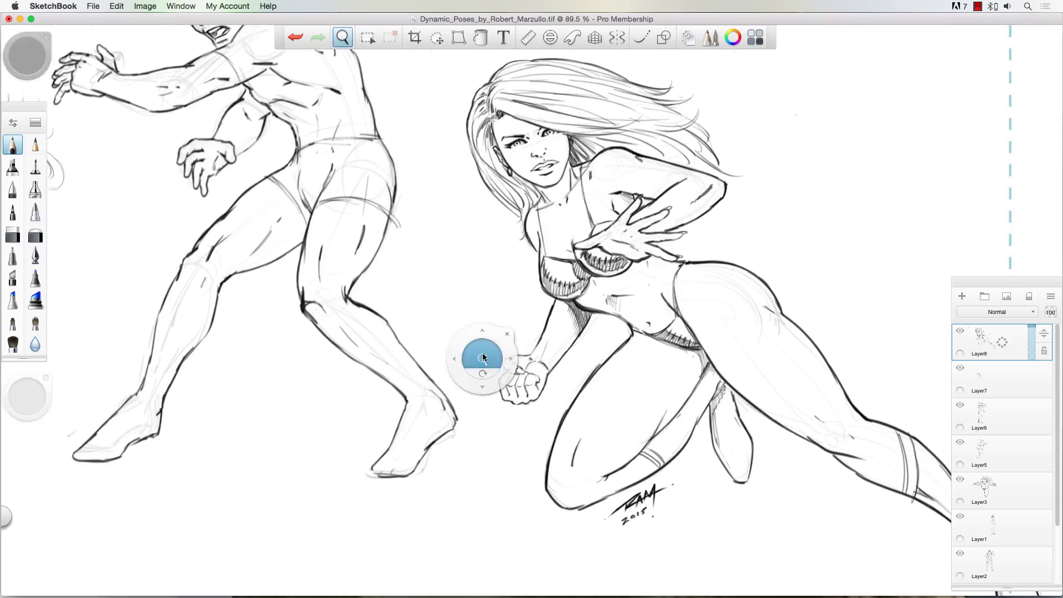
{"action": "scroll", "coordinate": [622, 520], "scroll_direction": "down", "scroll_amount": 5}
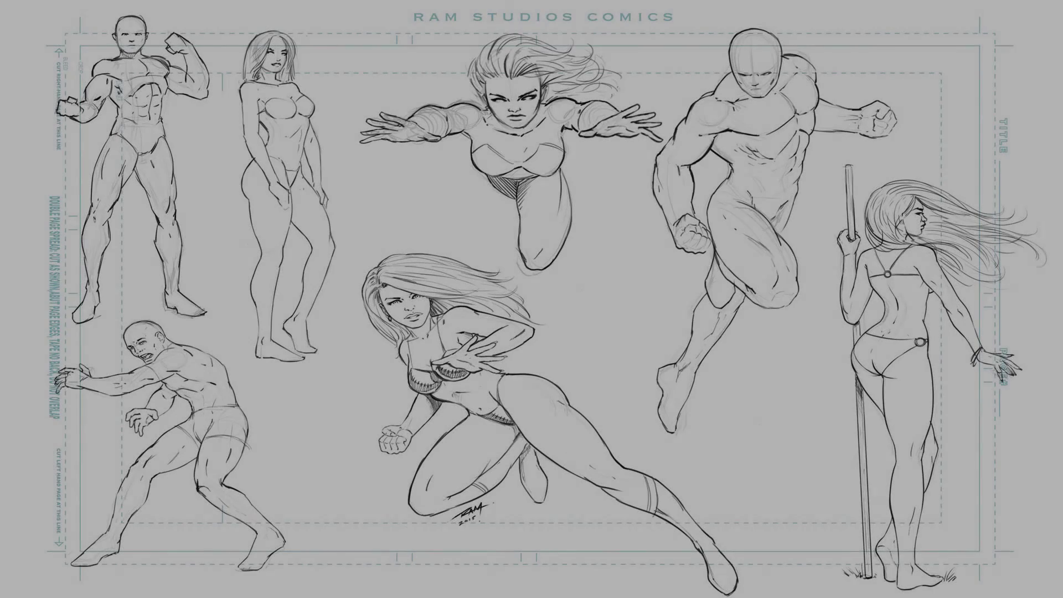